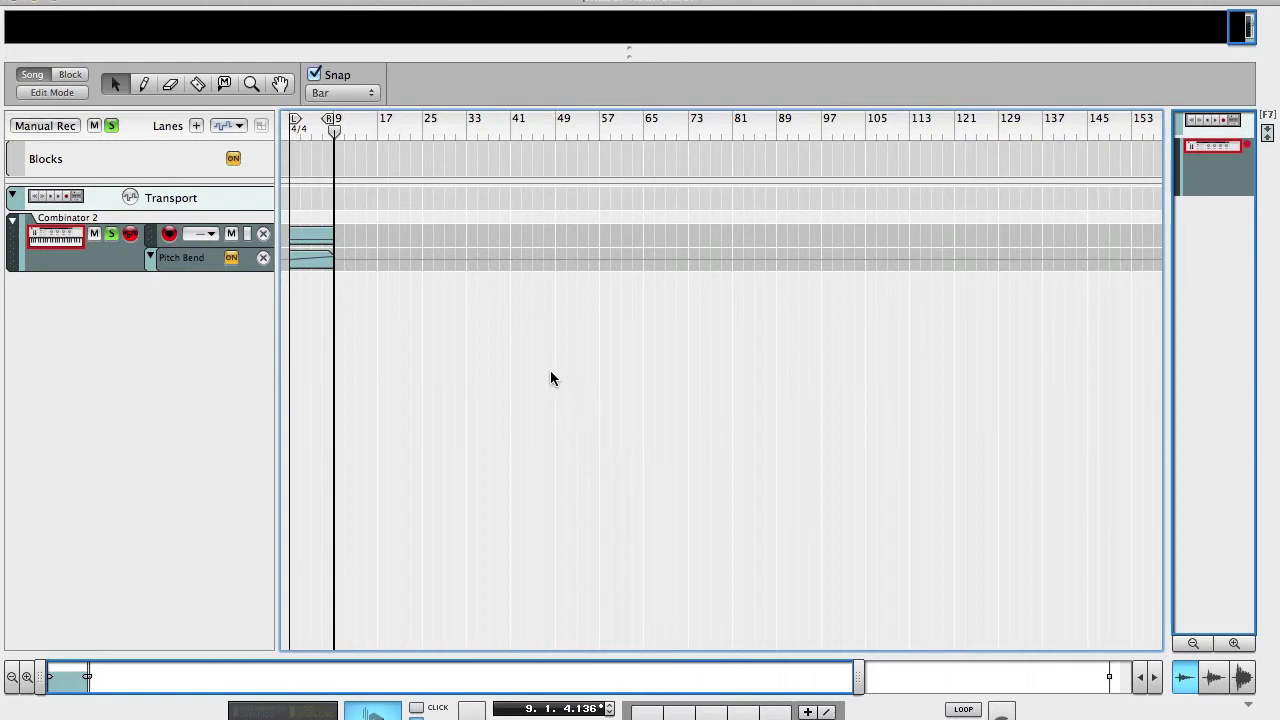
Deselect the Combinator 2 track and set the song position to bar 9 (9.1.1.0)
click(229, 356)
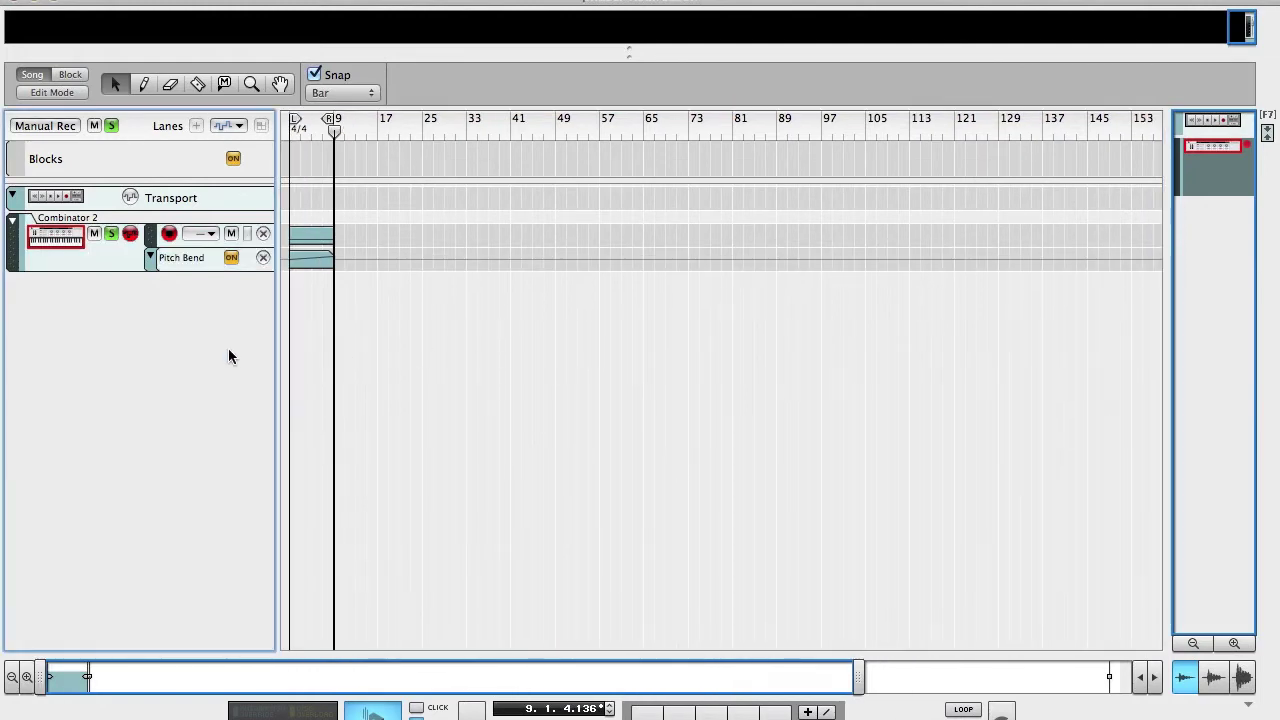
click(334, 131)
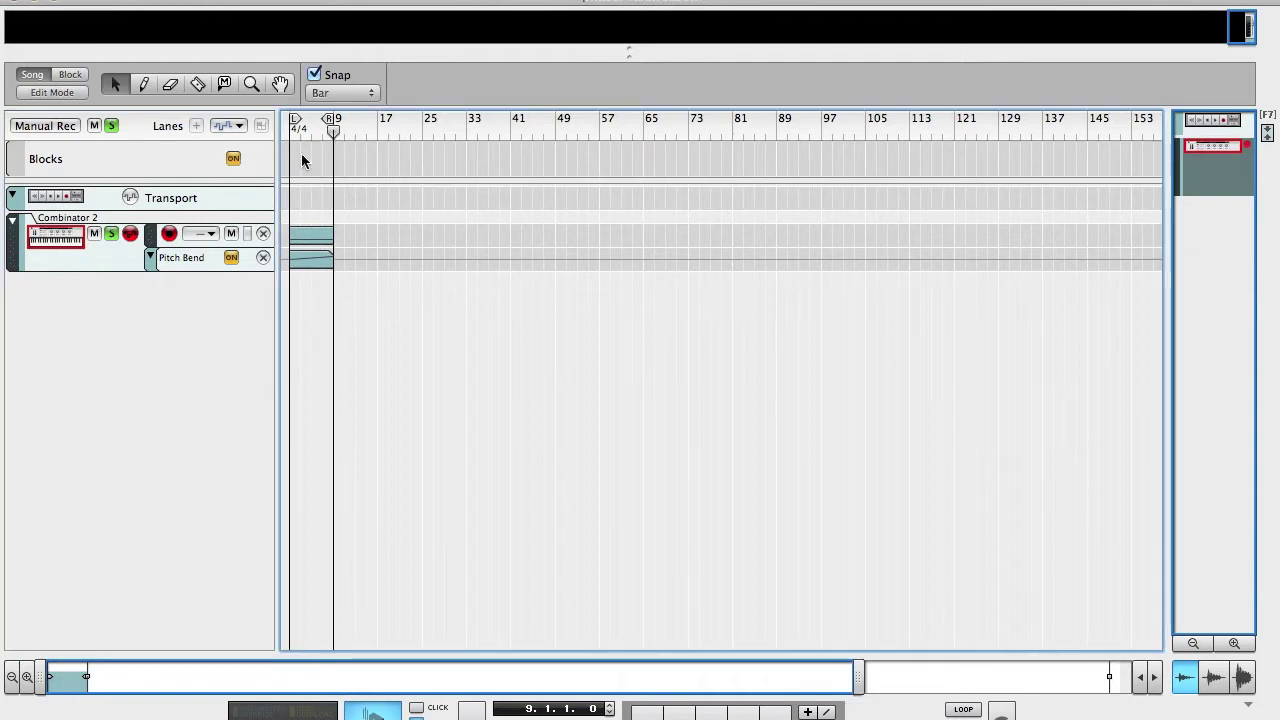
In the device rack, create a new Combinator from the Utilities menu
key(F6)
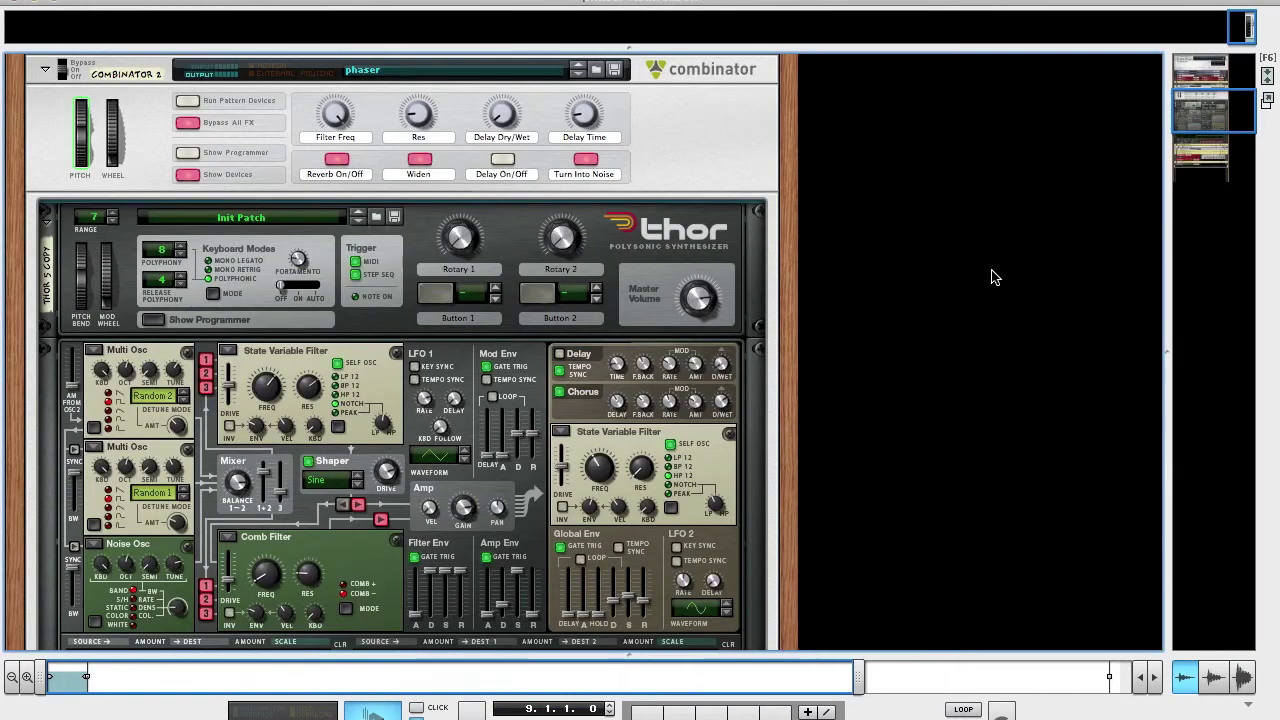
scroll(993, 278, up, 3)
scroll(993, 278, down, 5)
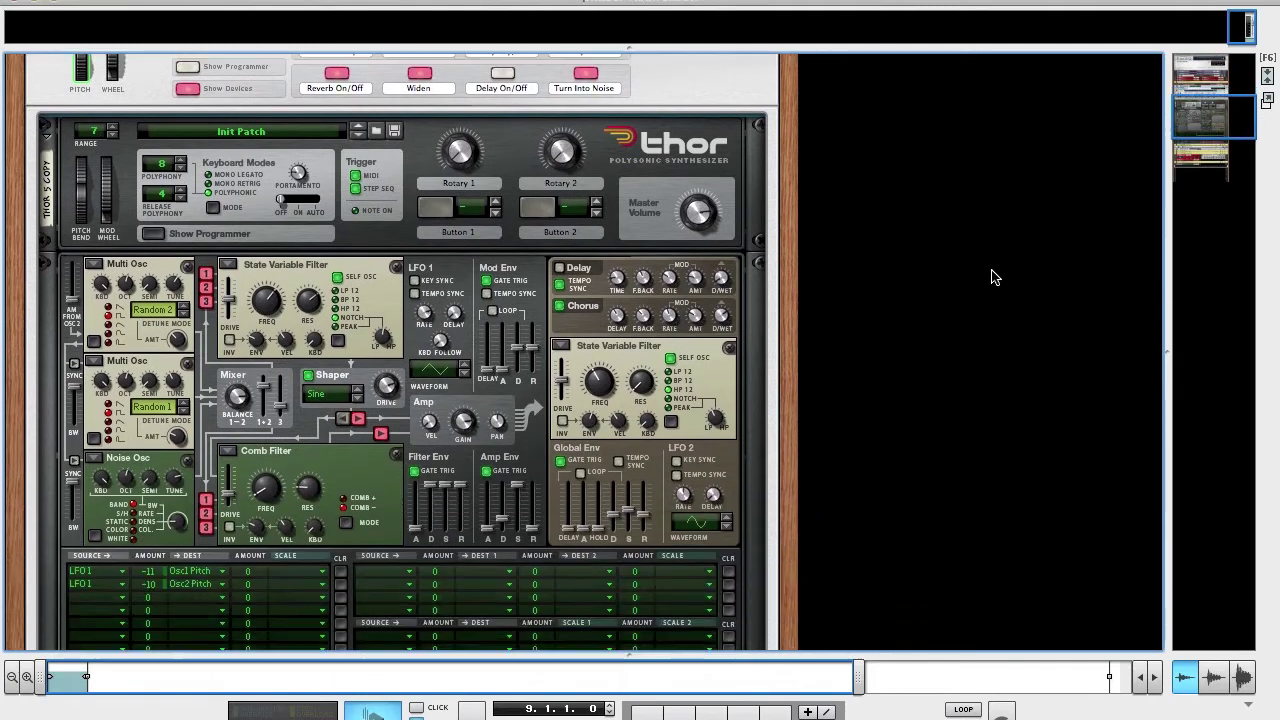
scroll(993, 278, down, 10)
right_click(467, 507)
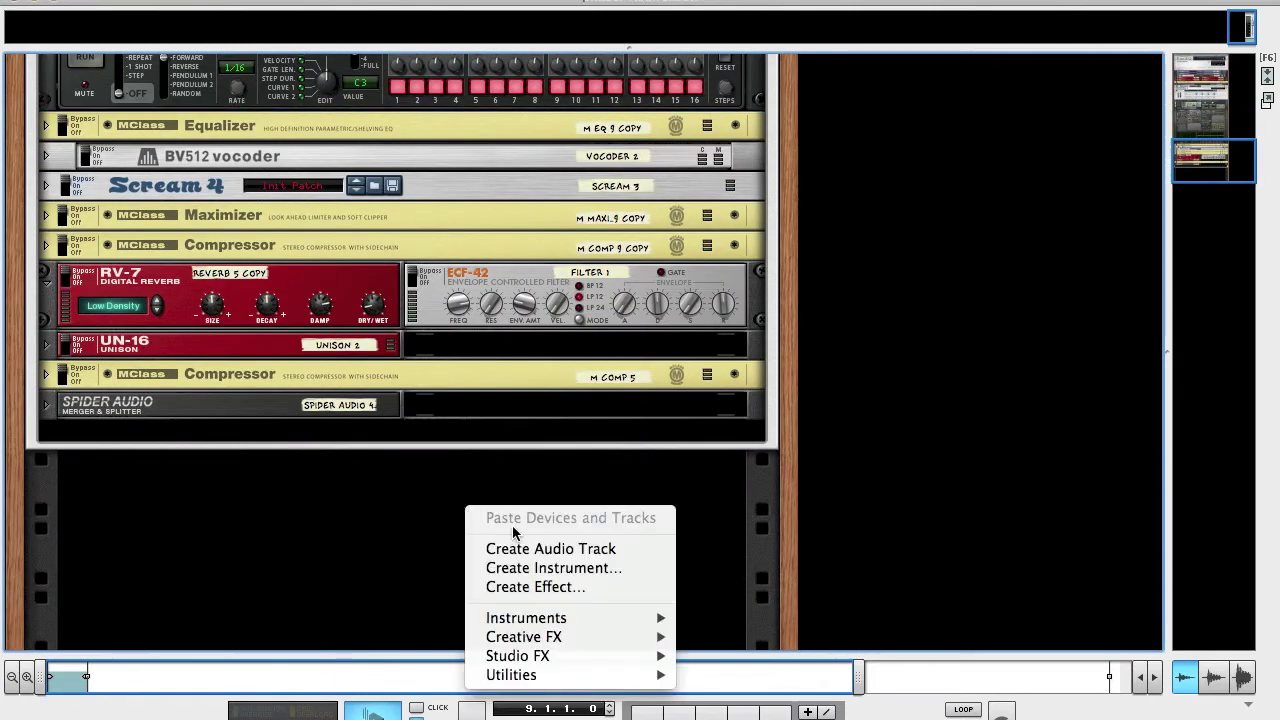
mouse_move(560, 674)
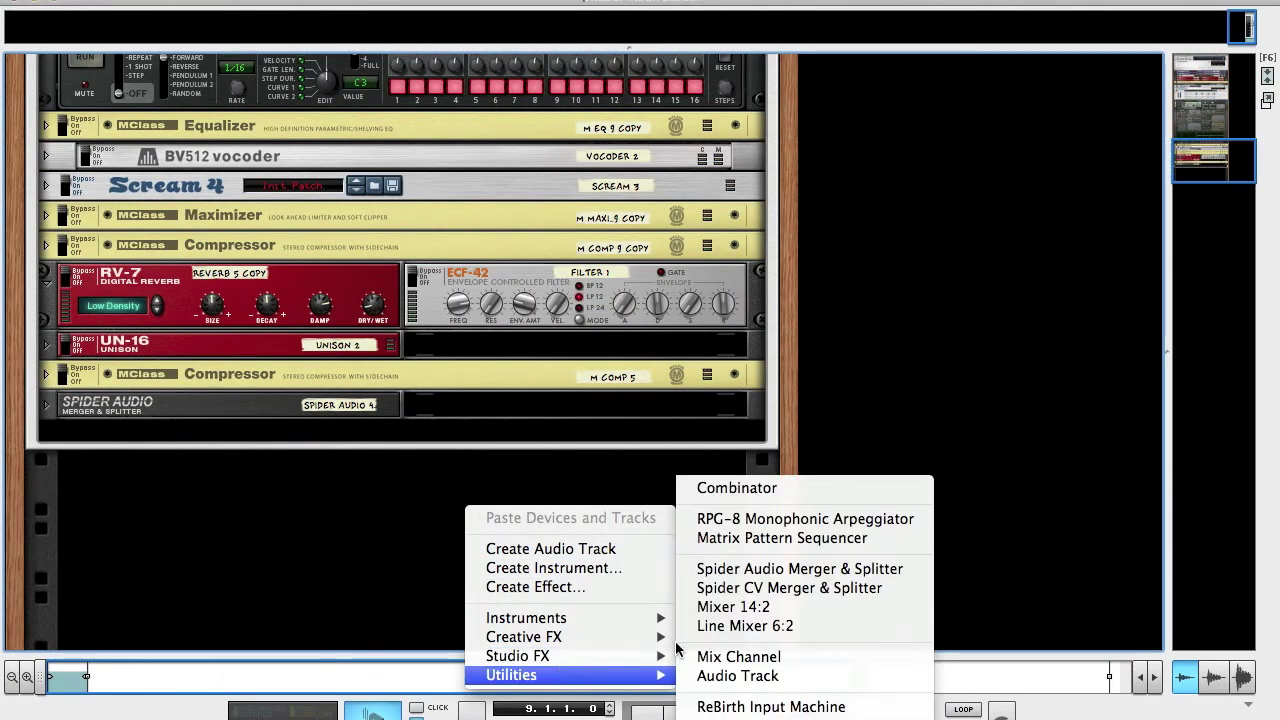
click(806, 491)
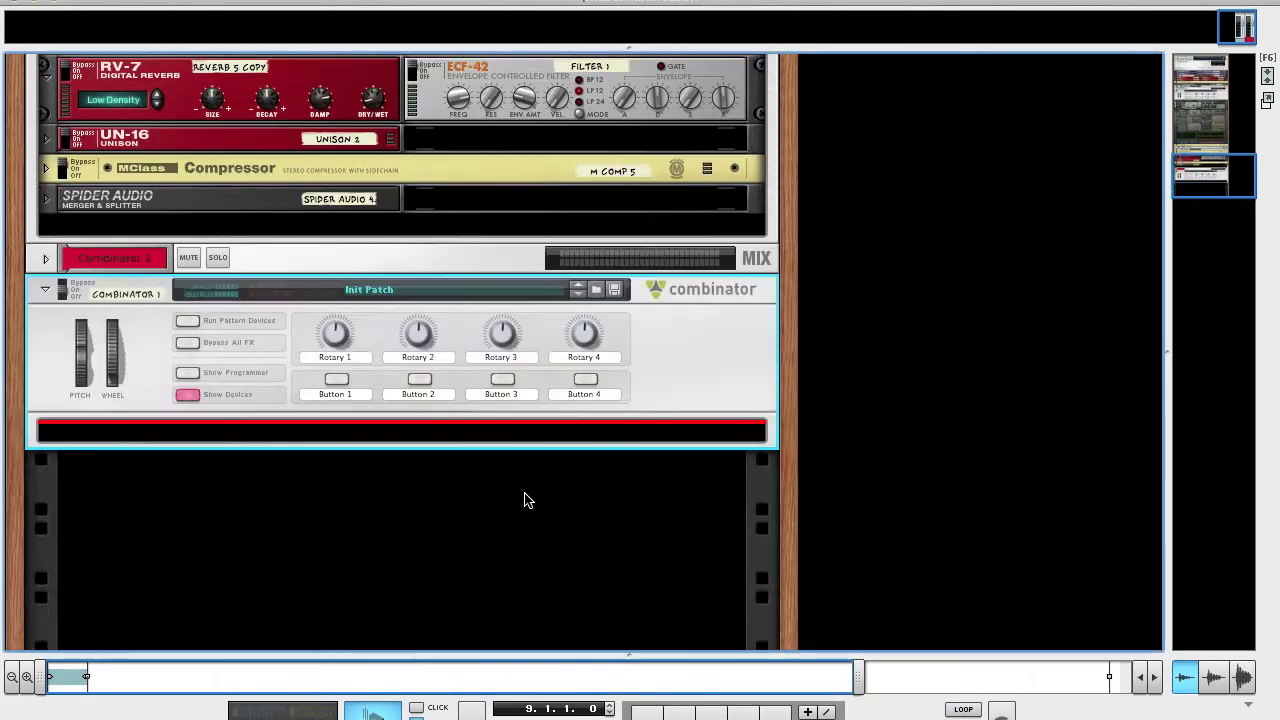
Load a Thor synthesizer into the Combinator and expand Thor's programmer panel
right_click(493, 433)
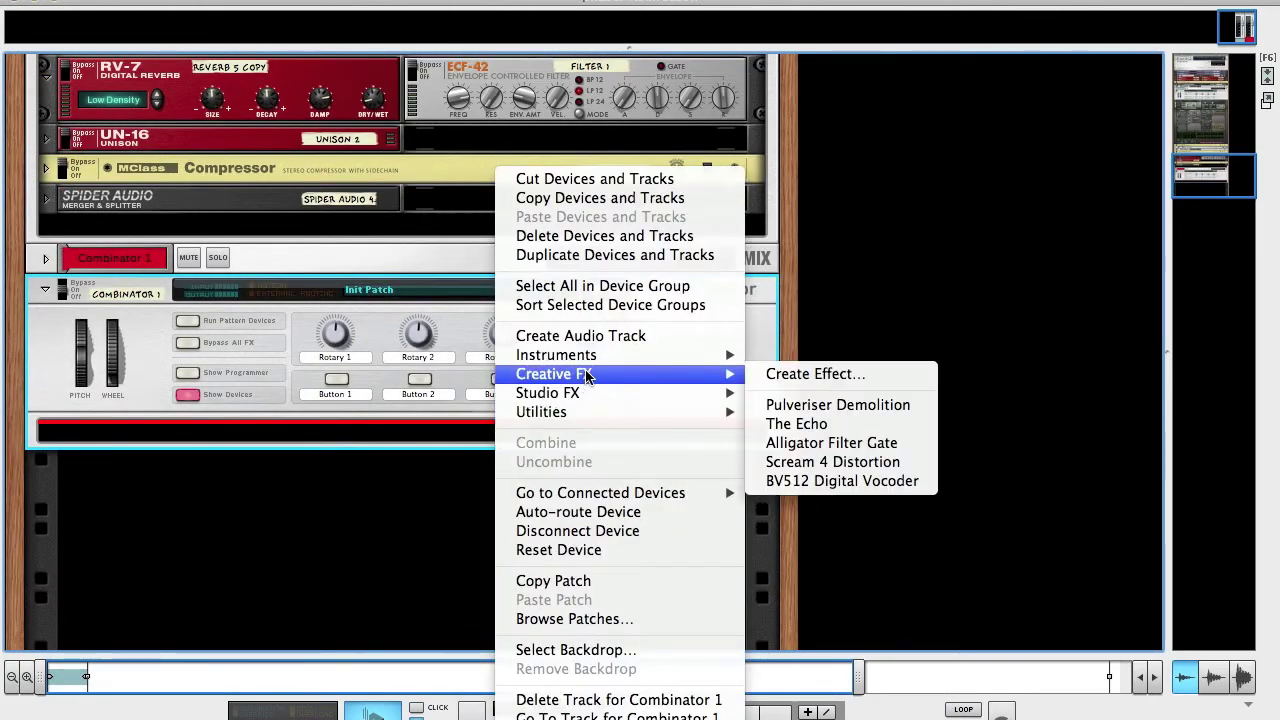
mouse_move(604, 361)
click(790, 435)
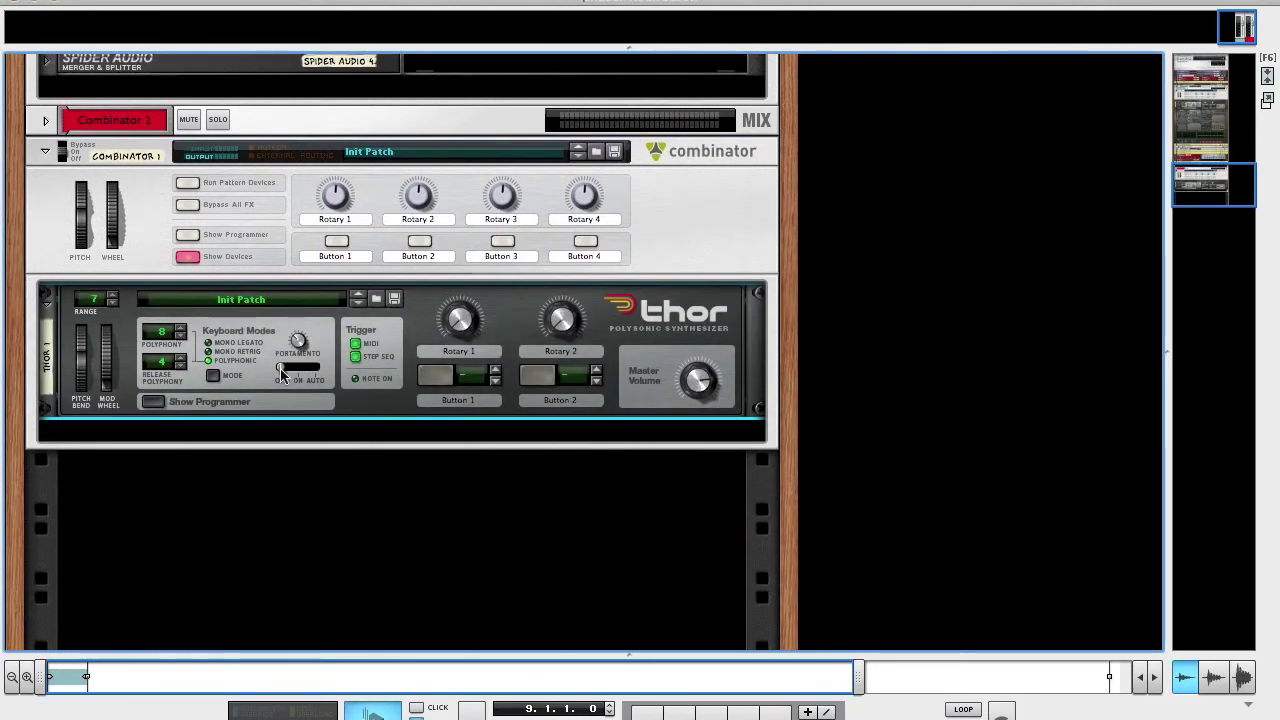
click(152, 401)
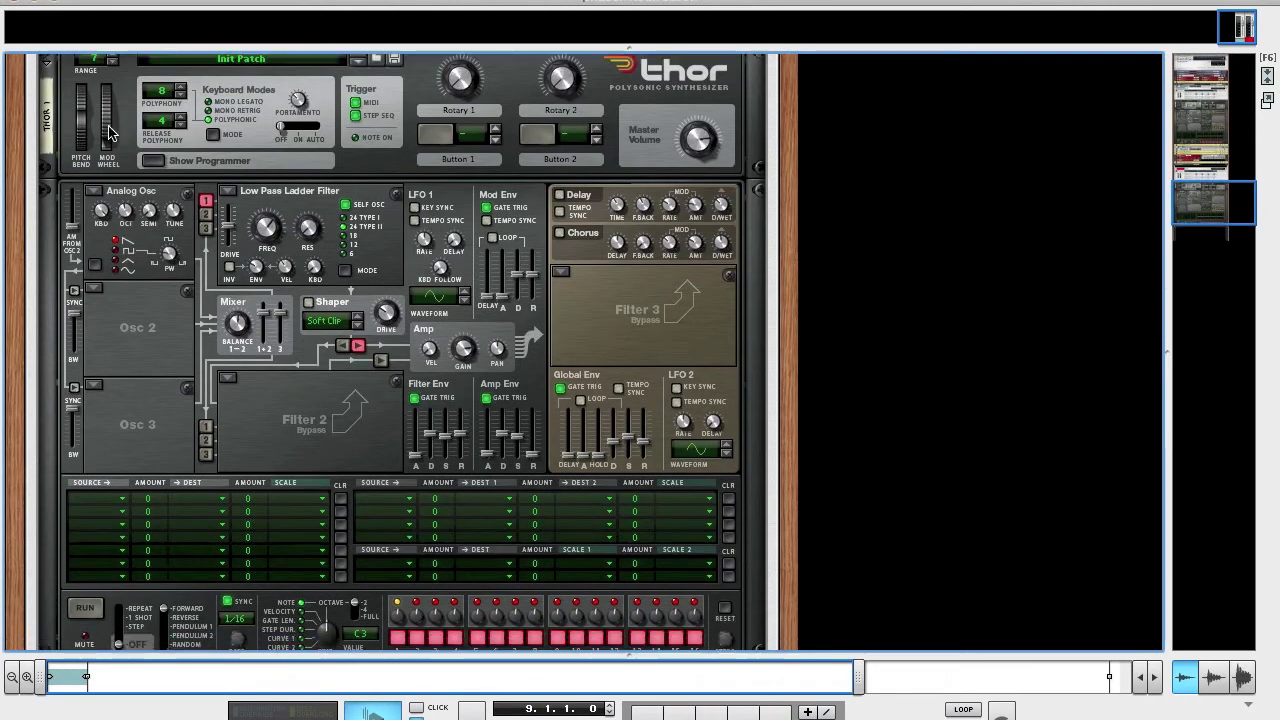
scroll(105, 180, up, 3)
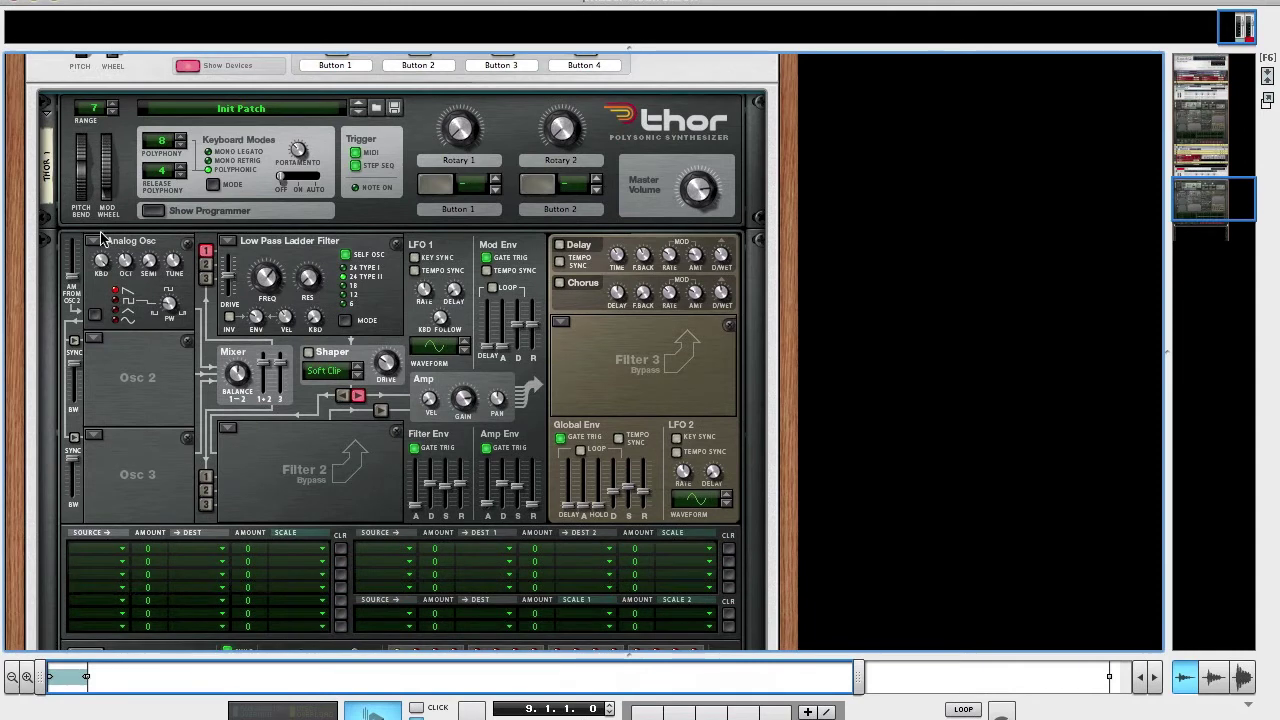
Set Thor's Osc 1 and Osc 2 to Multi Oscillator and Osc 3 to Noise
click(95, 241)
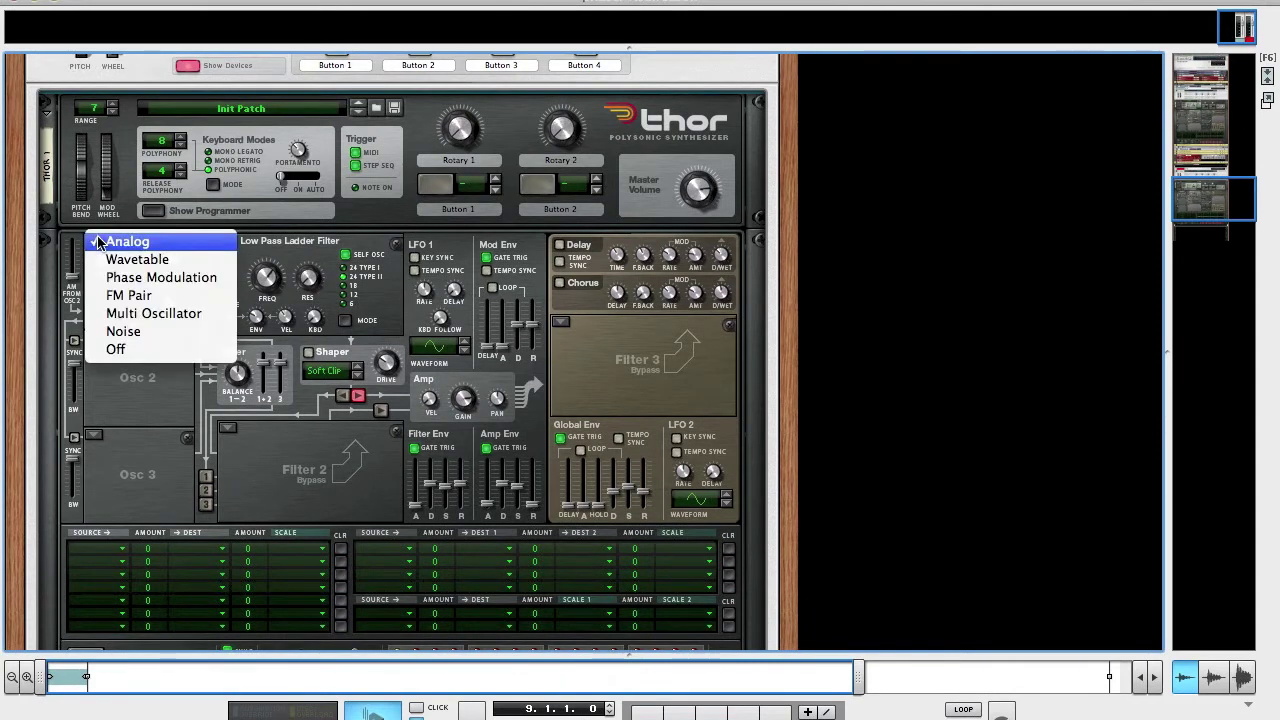
click(133, 313)
click(98, 338)
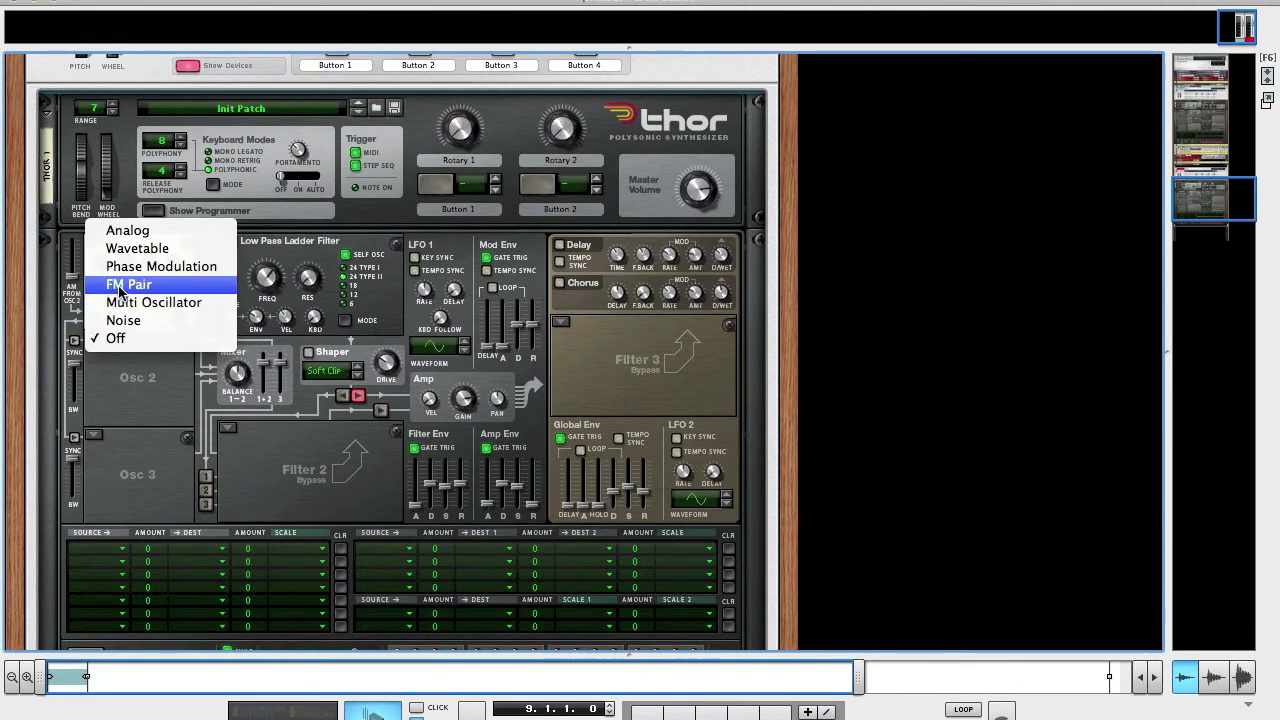
click(150, 302)
click(97, 436)
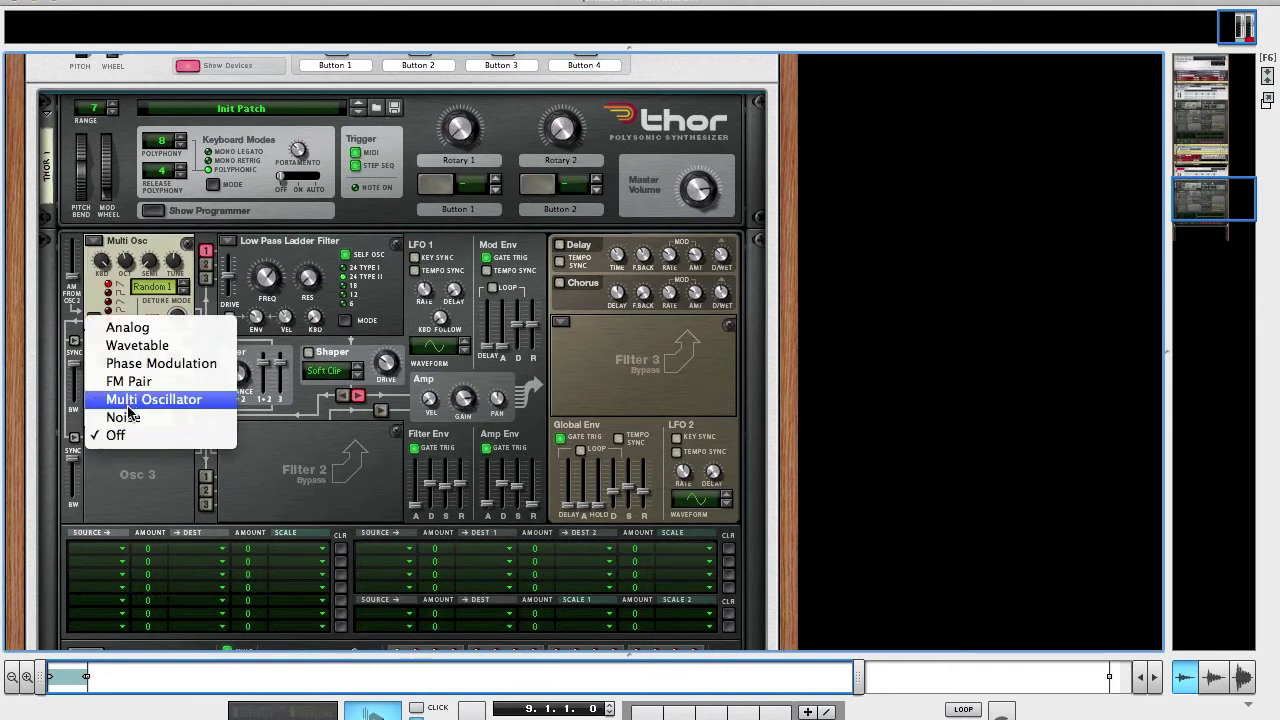
click(124, 417)
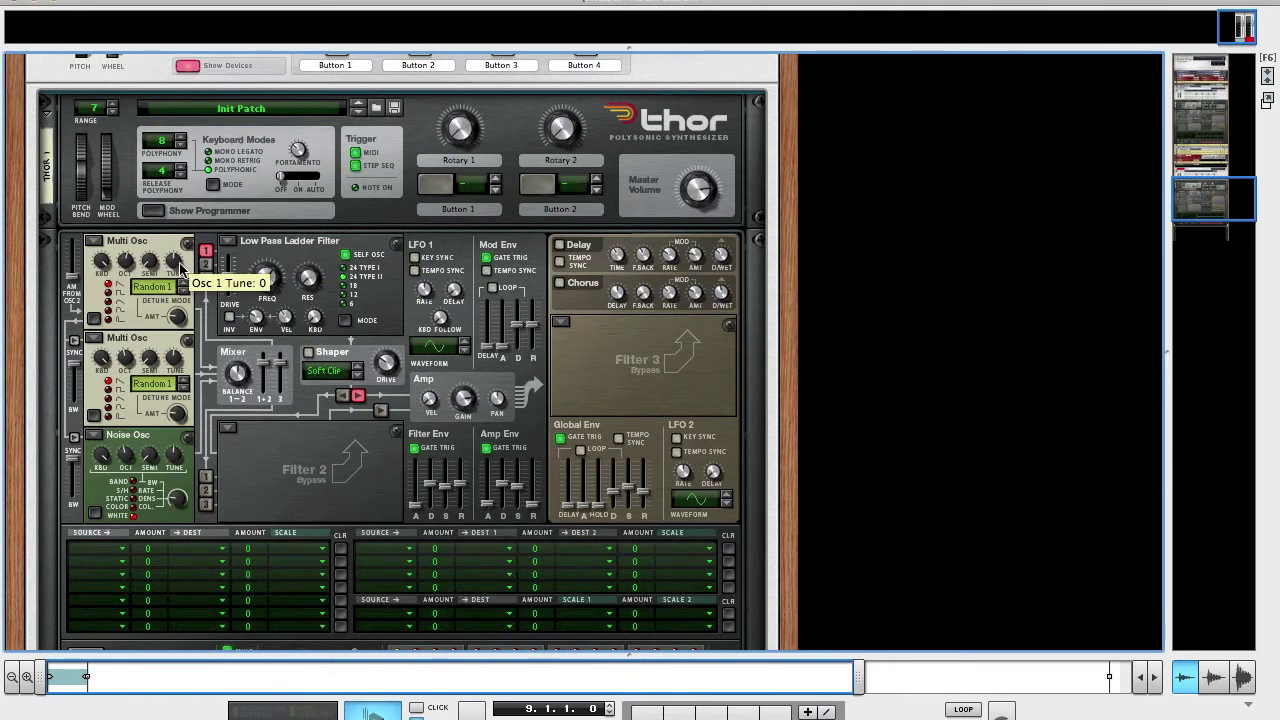
Give Osc 1 the Random 2 waveform with detune 37, Osc 2 tune -4 with more detune, and noise tune 16
scroll(175, 262, up, 6)
click(183, 286)
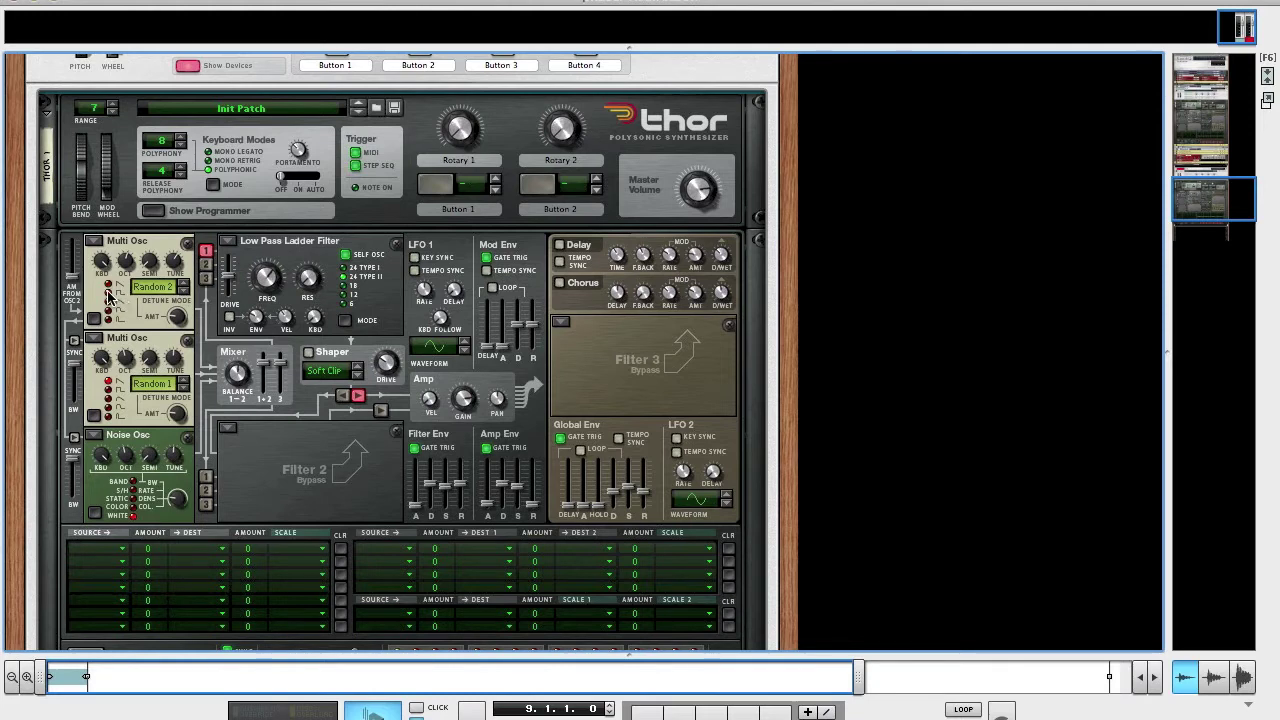
drag(182, 322, 183, 288)
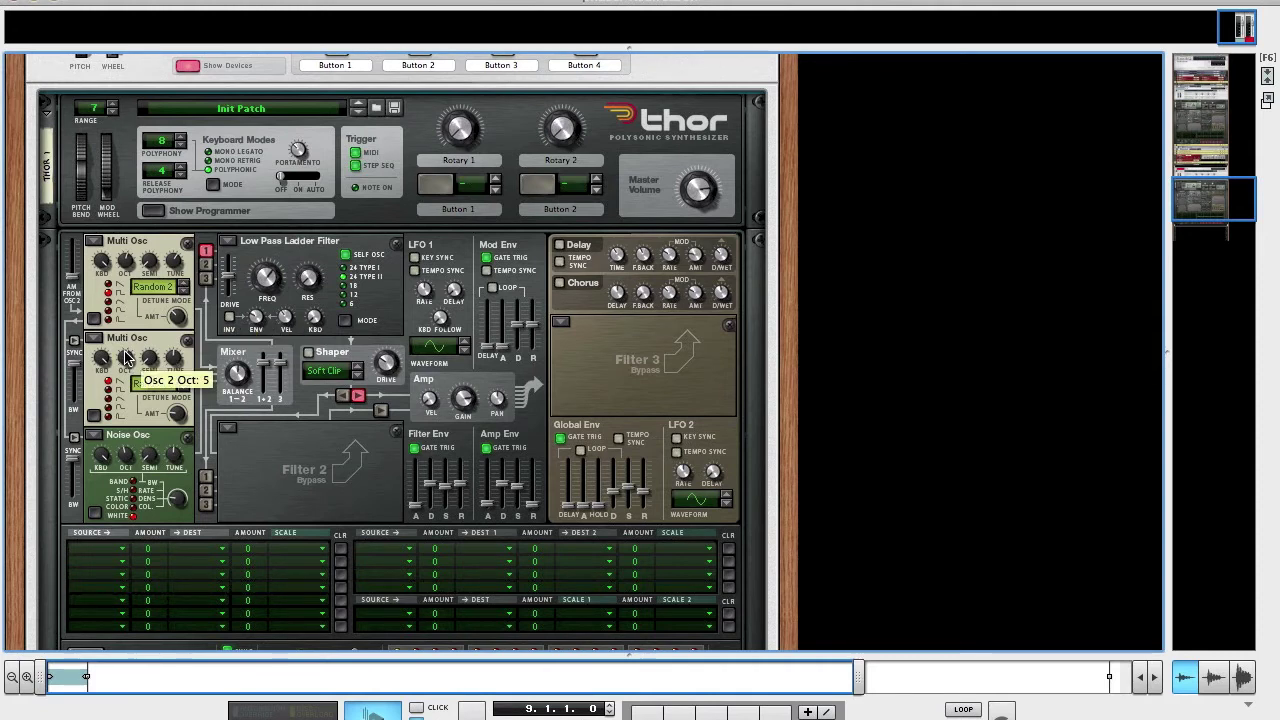
drag(176, 360, 183, 401)
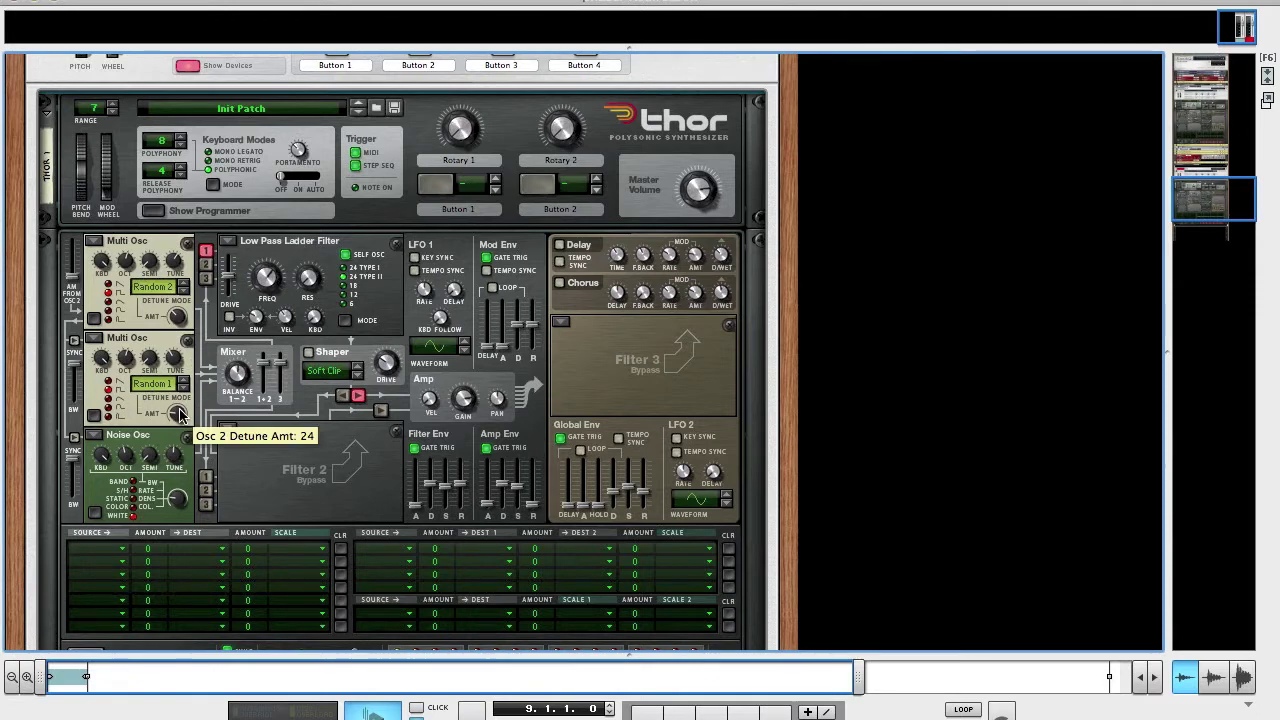
drag(180, 410, 180, 409)
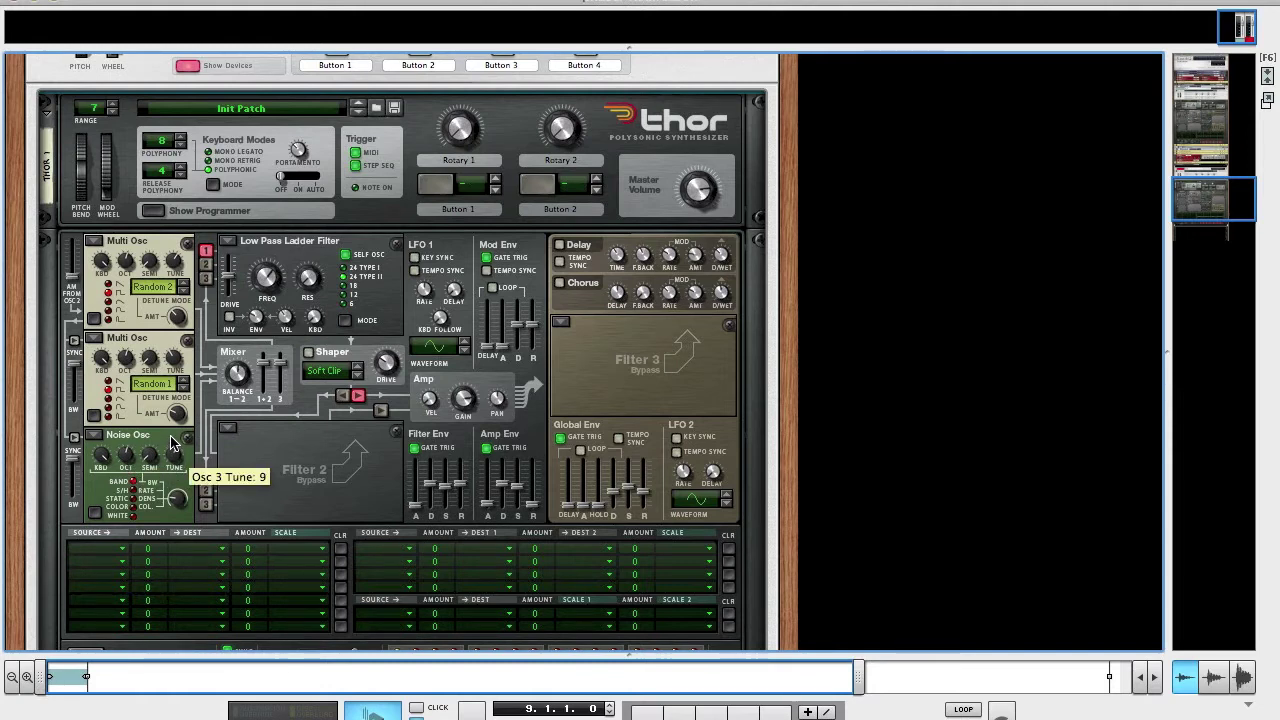
drag(172, 442, 175, 422)
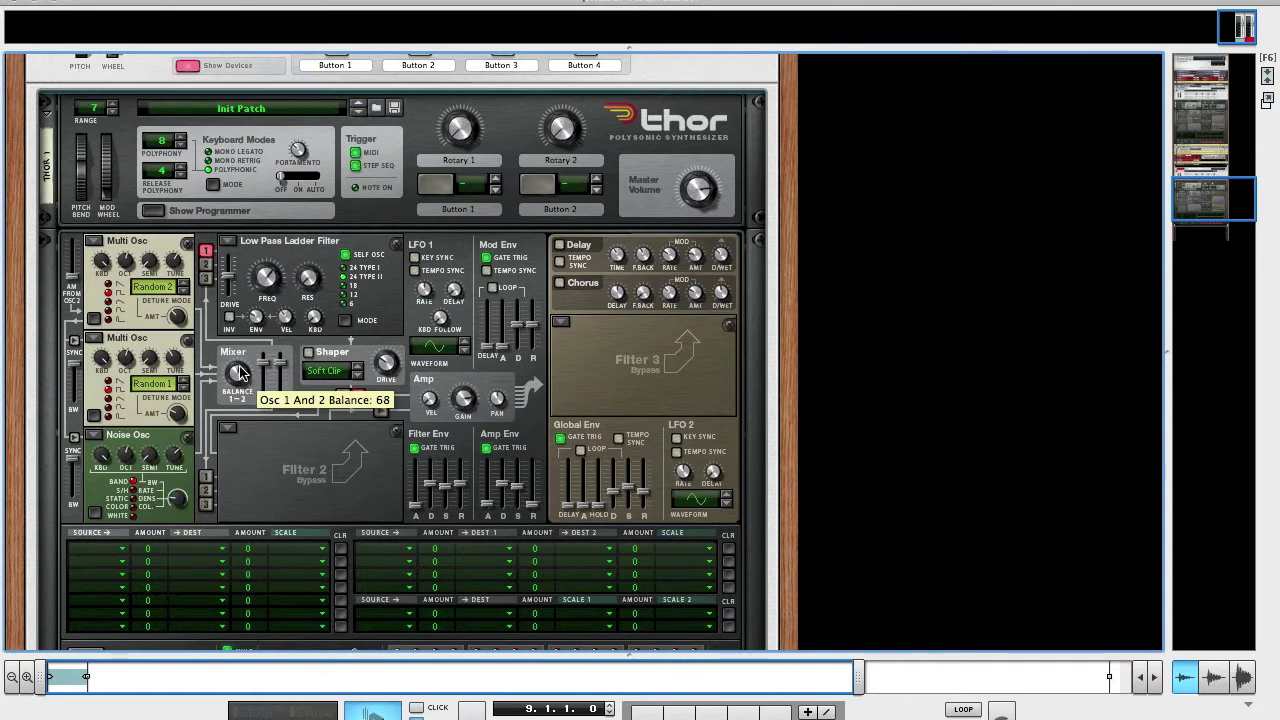
Set Osc 1/2 balance to 100, lower Osc 3 level to -14.1 dB, and route Osc 2 into Filter 1
drag(240, 373, 237, 310)
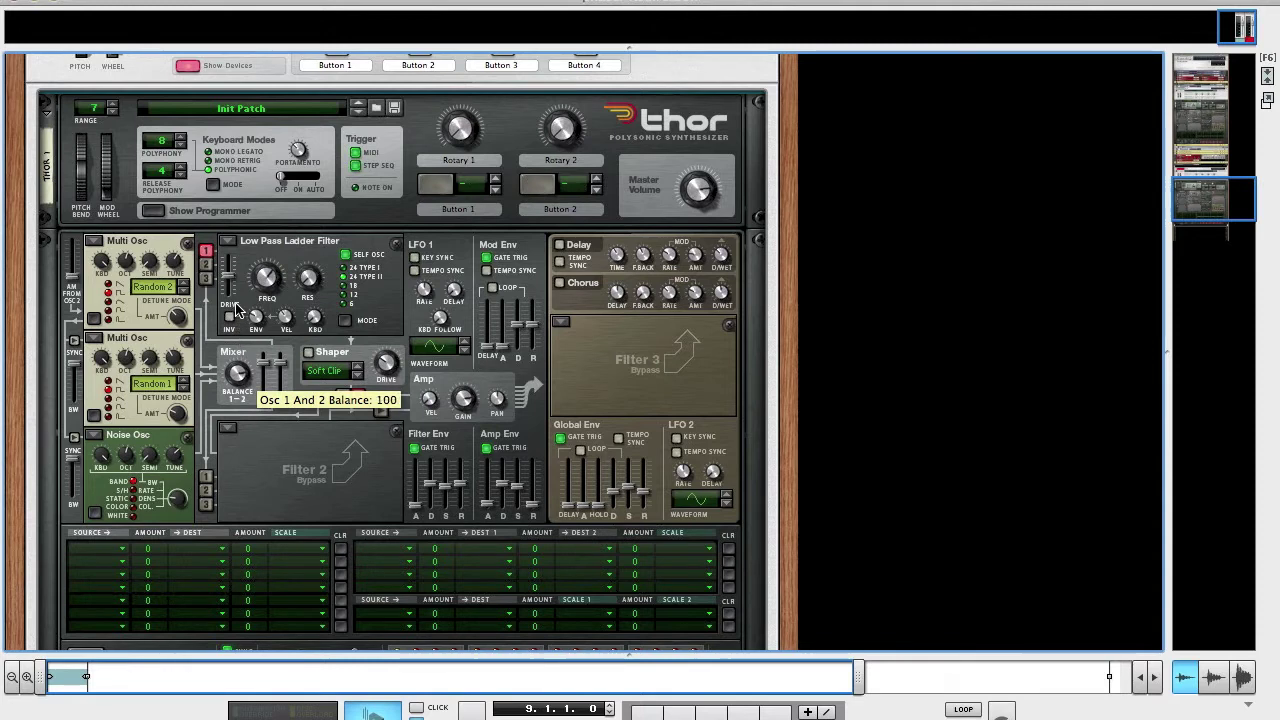
mouse_move(281, 362)
mouse_down()
mouse_move(286, 399)
mouse_move(285, 383)
mouse_up()
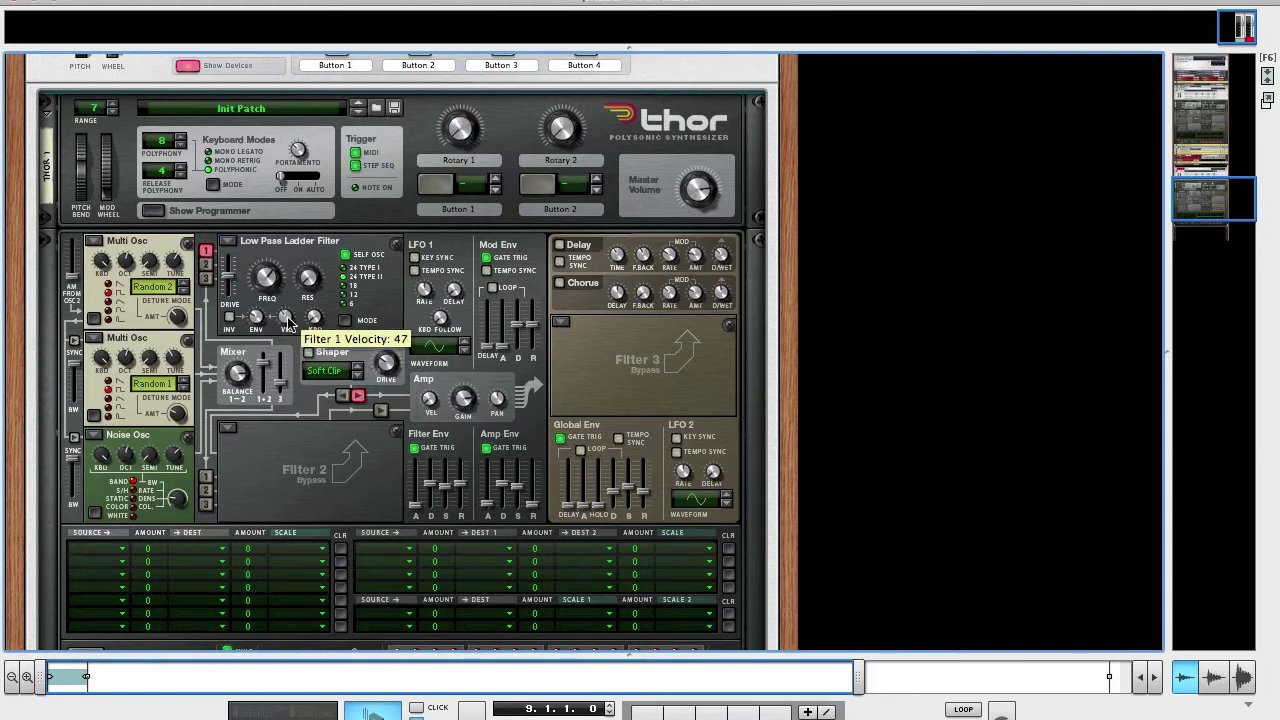
click(209, 265)
Route Osc 3 into Filter 1, make it a State Variable filter, and raise resonance to 67
click(211, 278)
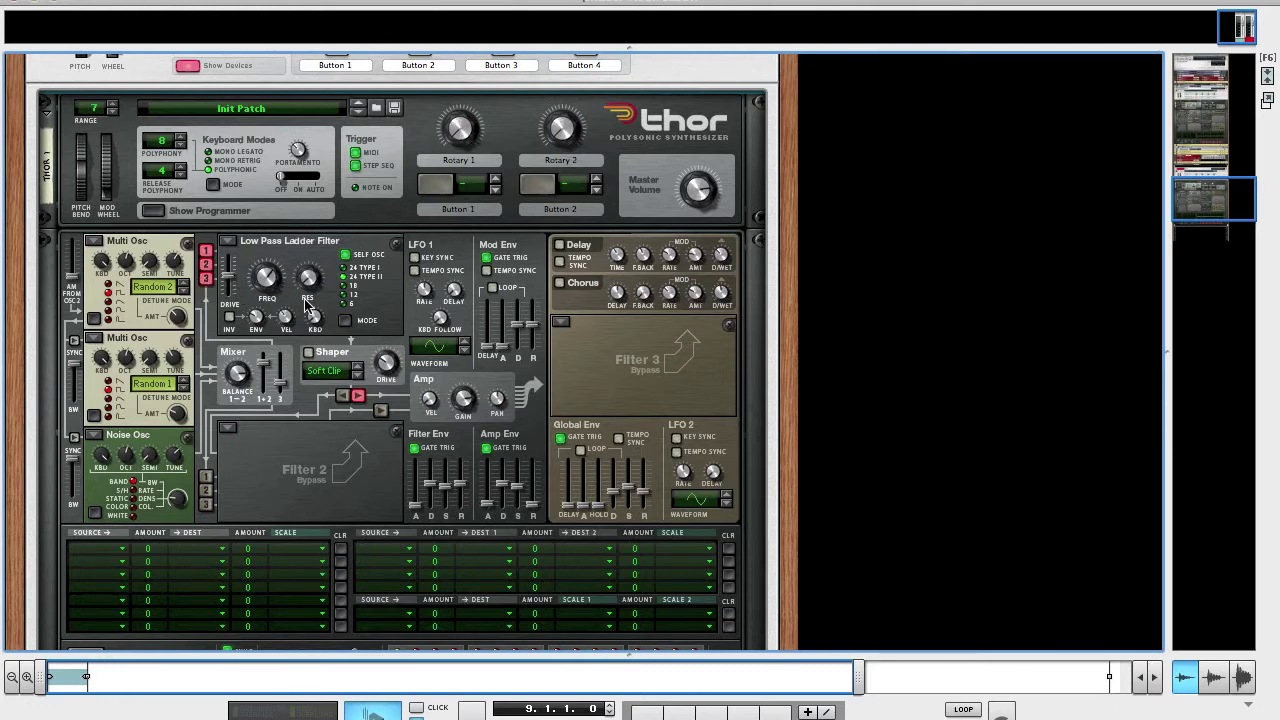
click(230, 246)
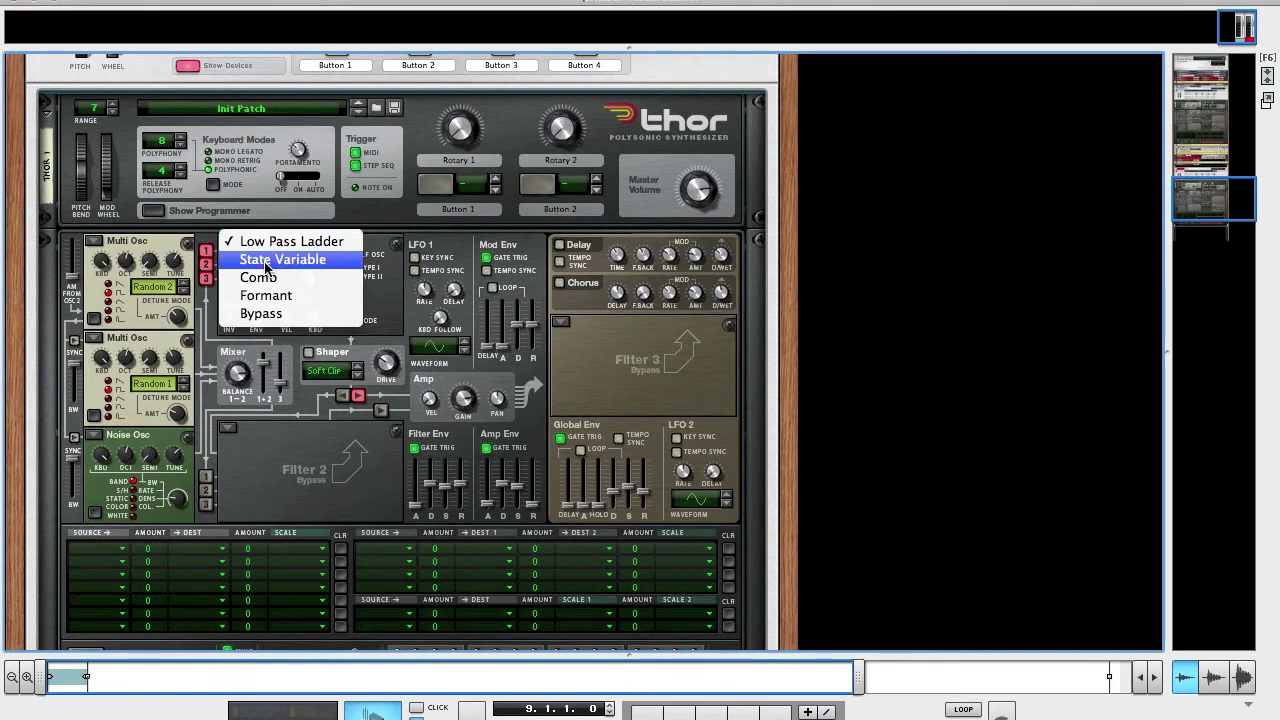
click(266, 262)
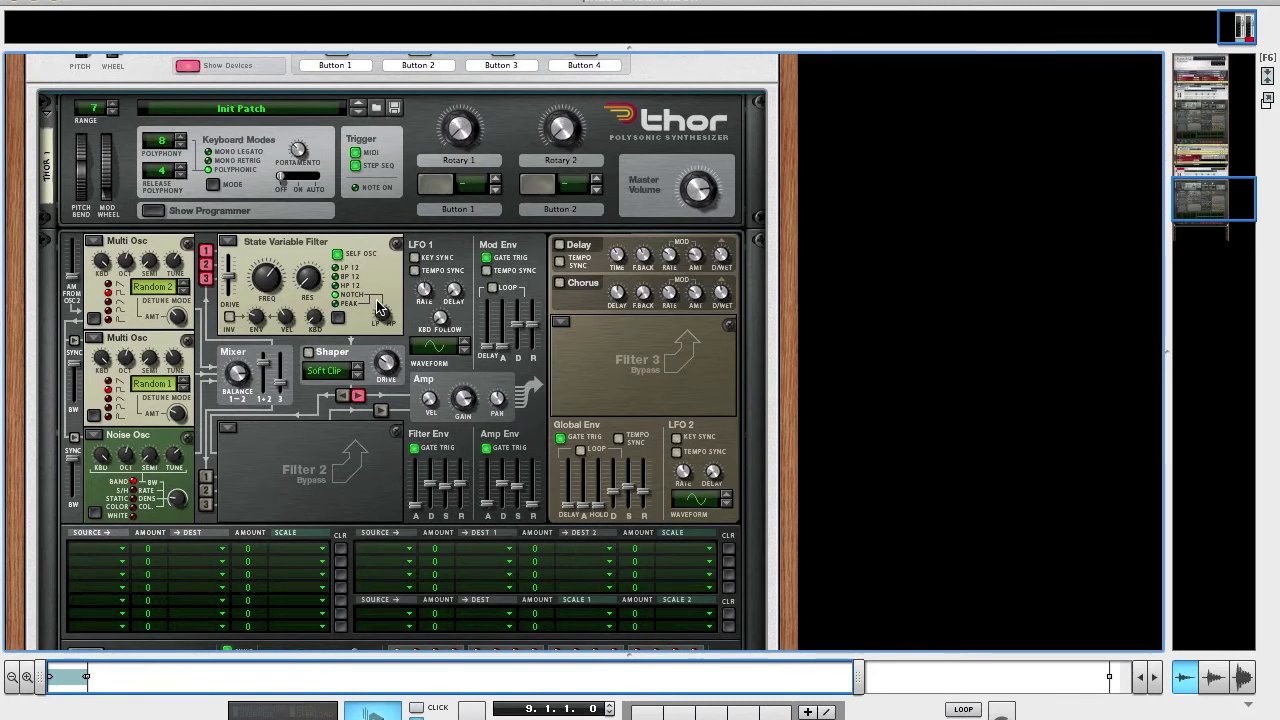
mouse_move(386, 320)
mouse_move(257, 285)
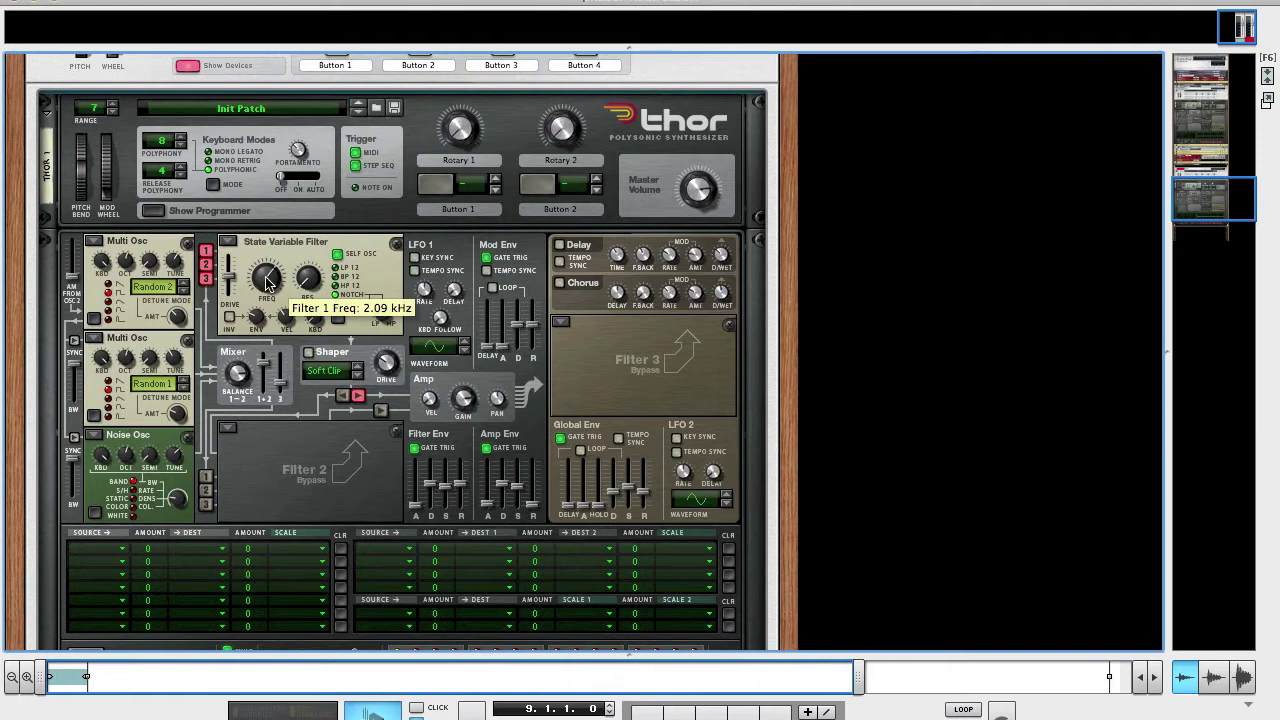
mouse_move(309, 284)
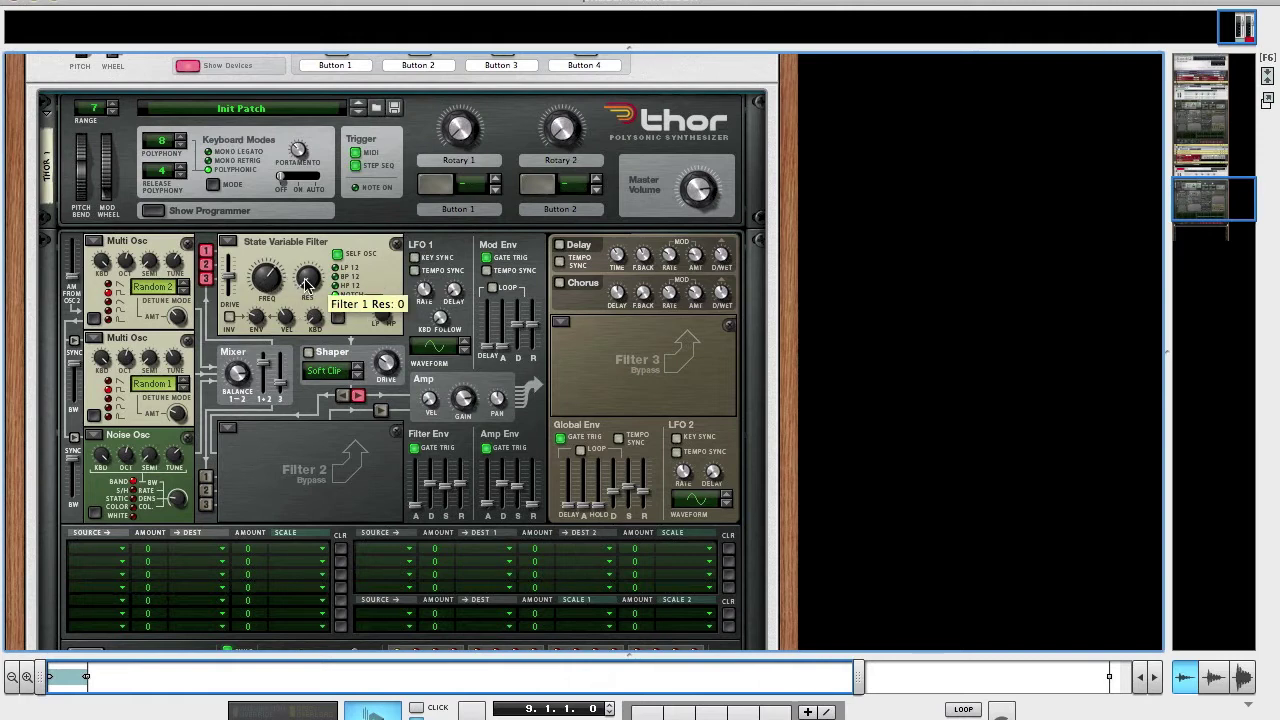
drag(309, 284, 346, 108)
Turn on Thor's Shaper in Sine mode with drive 84
click(309, 353)
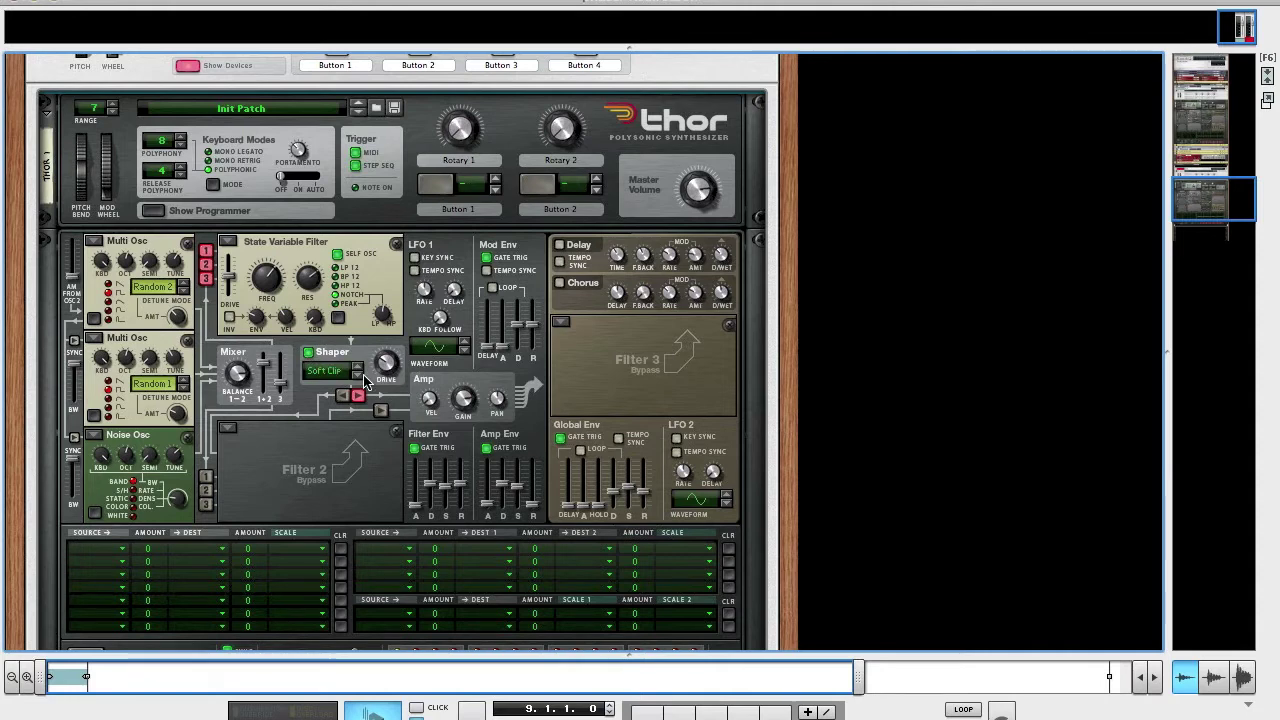
click(357, 375)
click(357, 375)
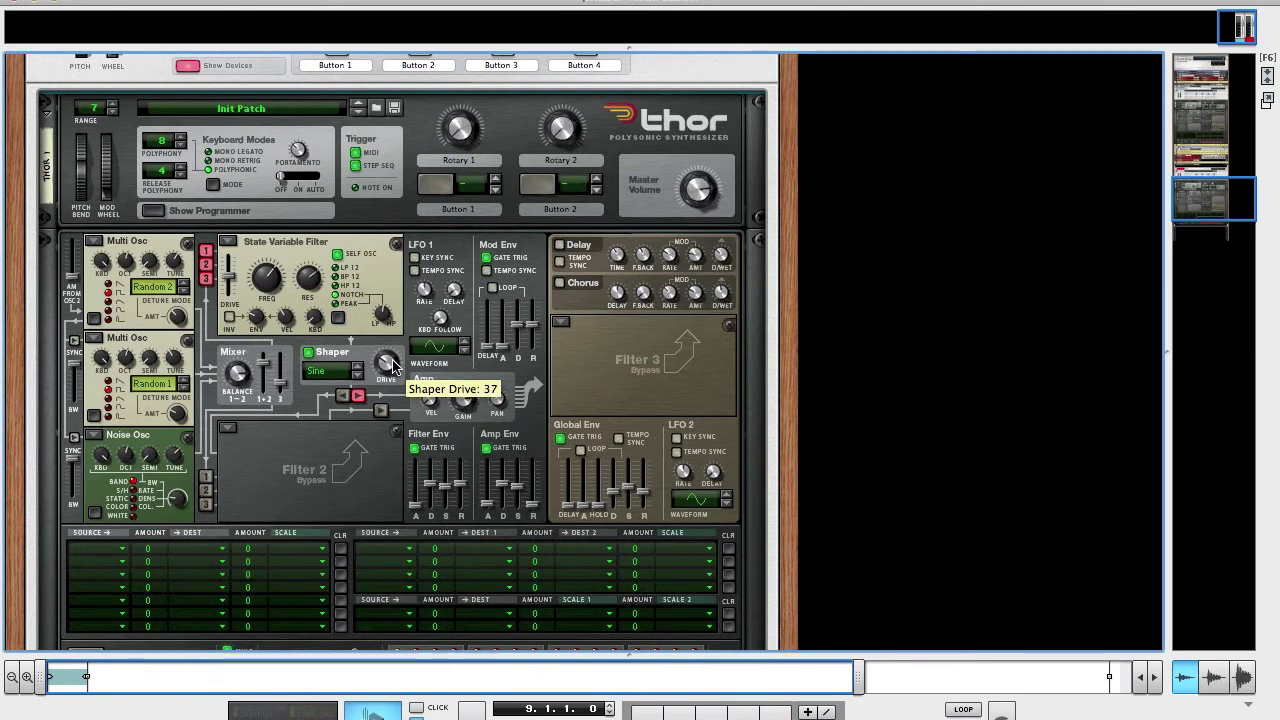
drag(393, 366, 395, 306)
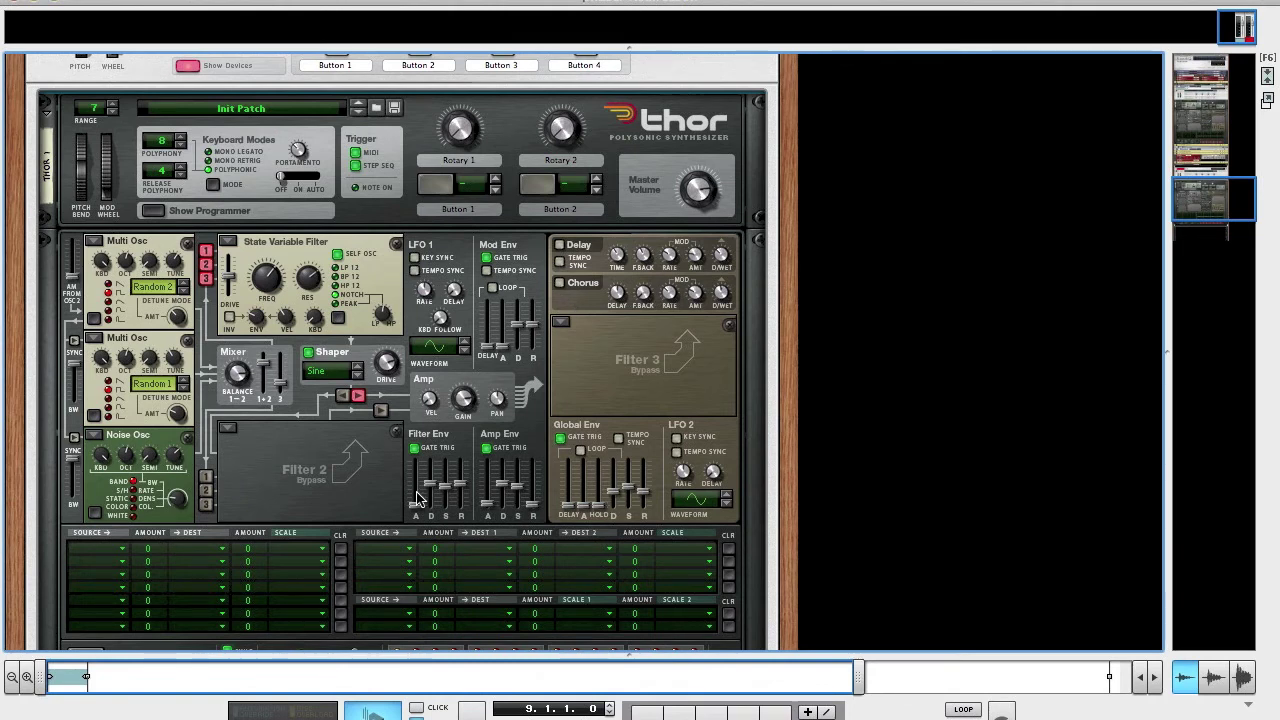
Lengthen the filter envelope decay, max its sustain and release, and raise the amp envelope sustain
drag(433, 483, 433, 430)
drag(447, 488, 470, 430)
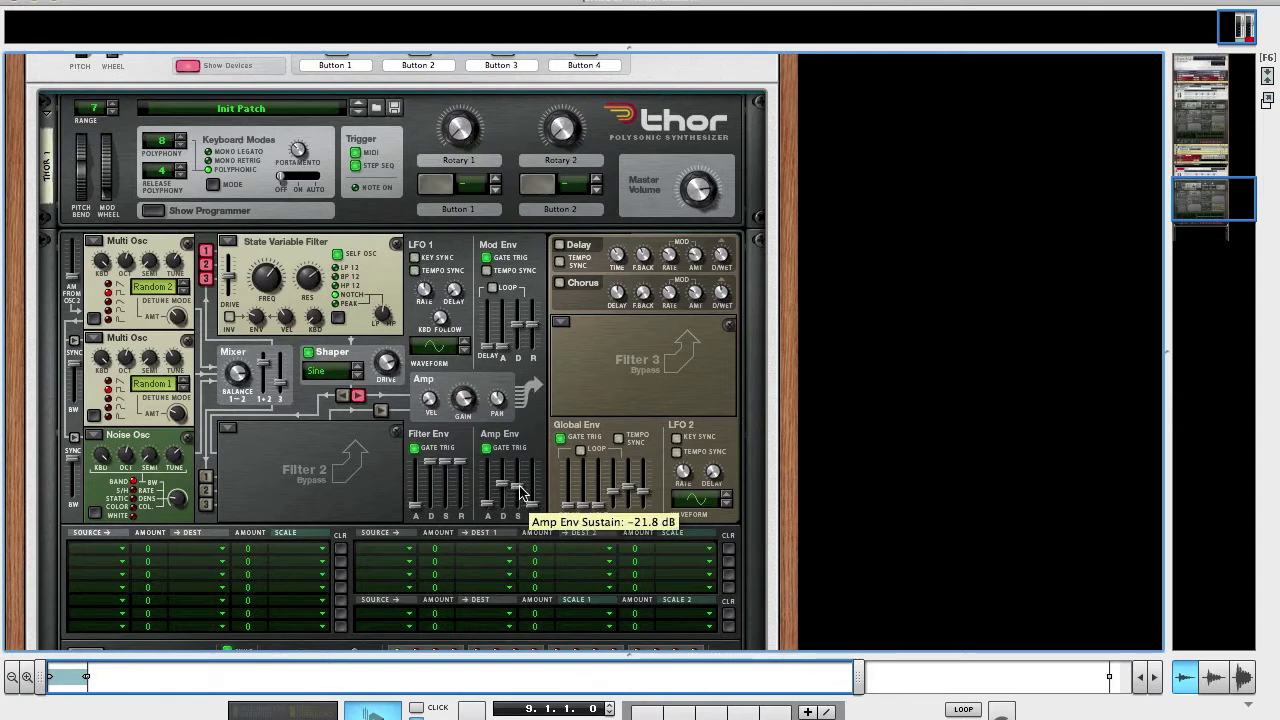
drag(516, 487, 517, 461)
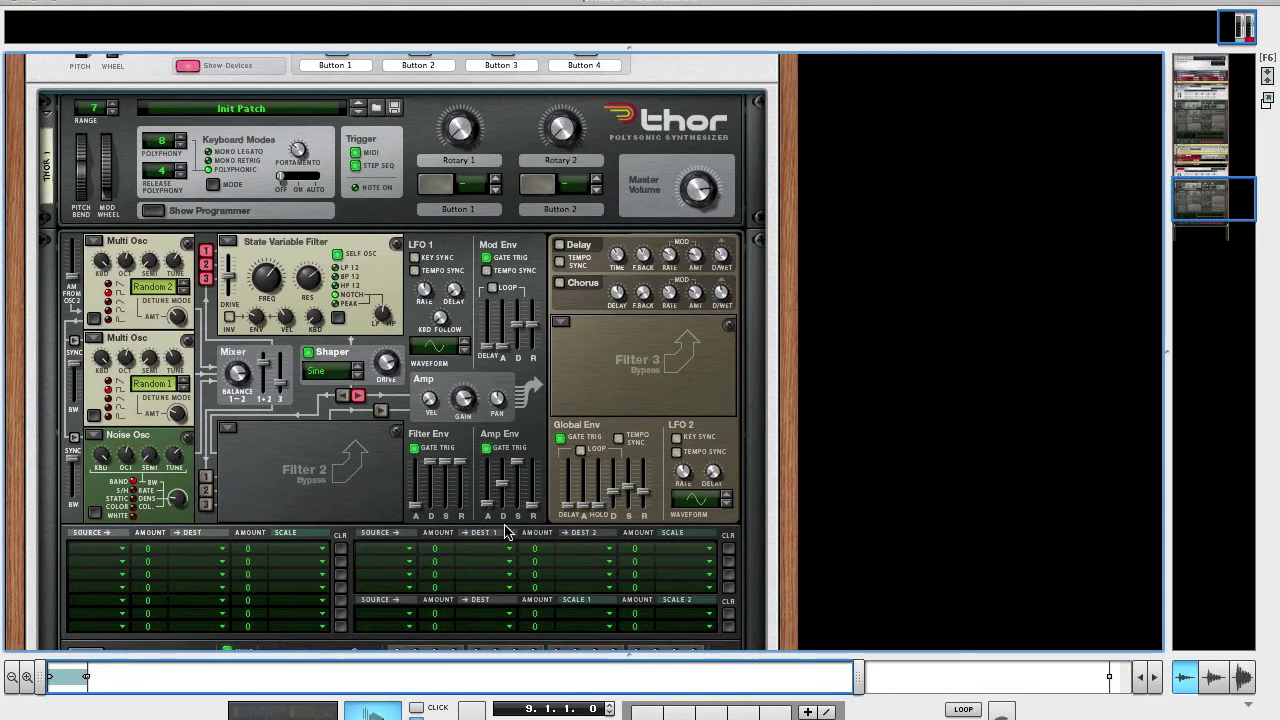
Make Filter 3 a State Variable filter with notch mix 55 and cutoff around 427 Hz
click(561, 322)
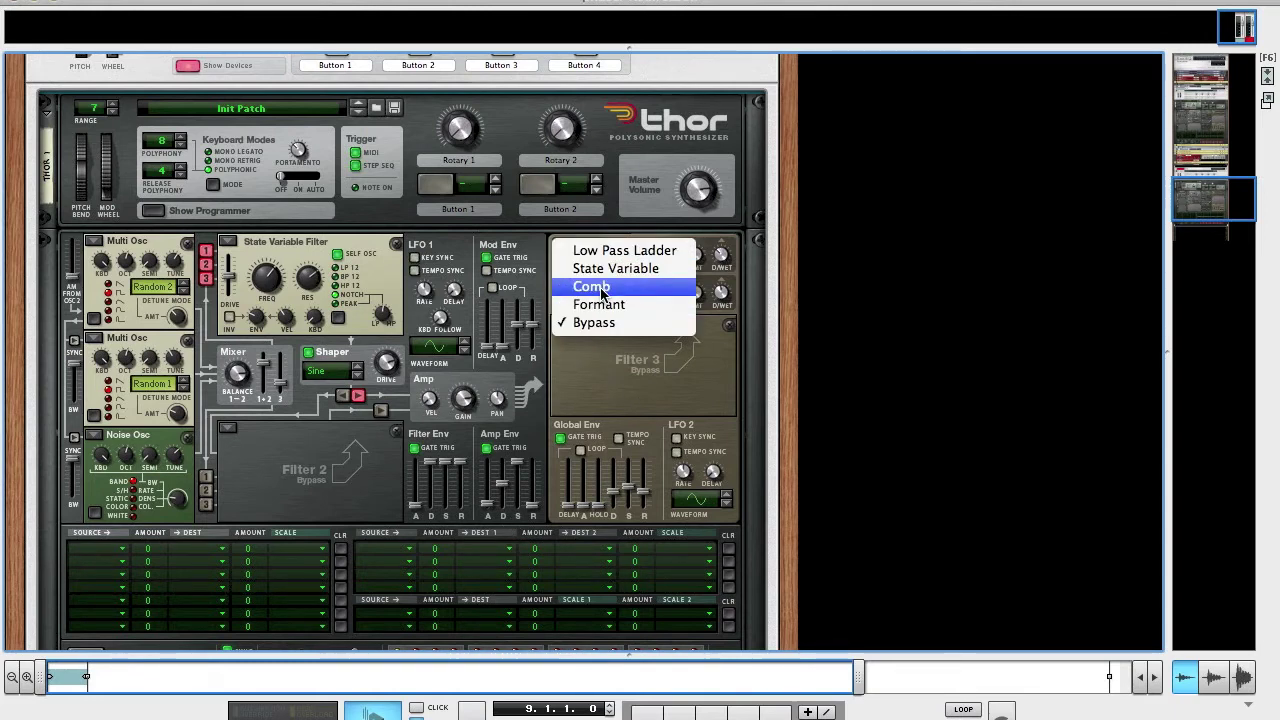
click(615, 268)
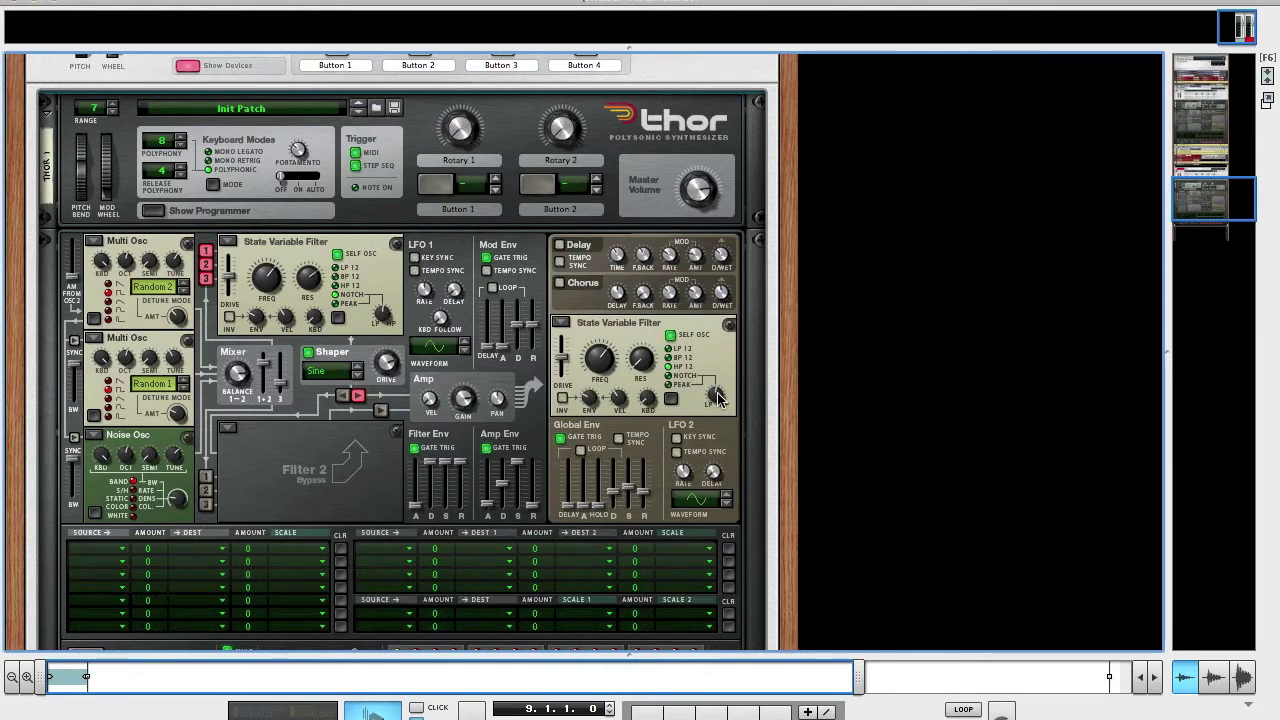
drag(717, 398, 722, 420)
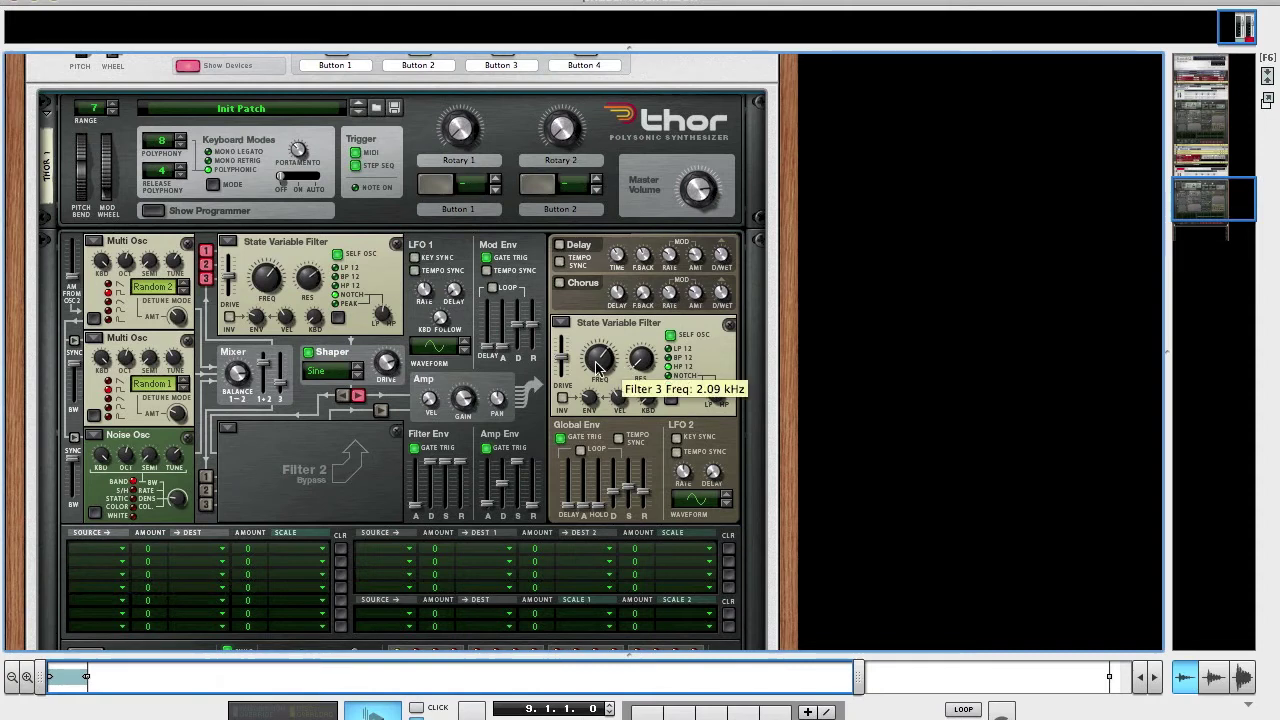
drag(598, 368, 604, 392)
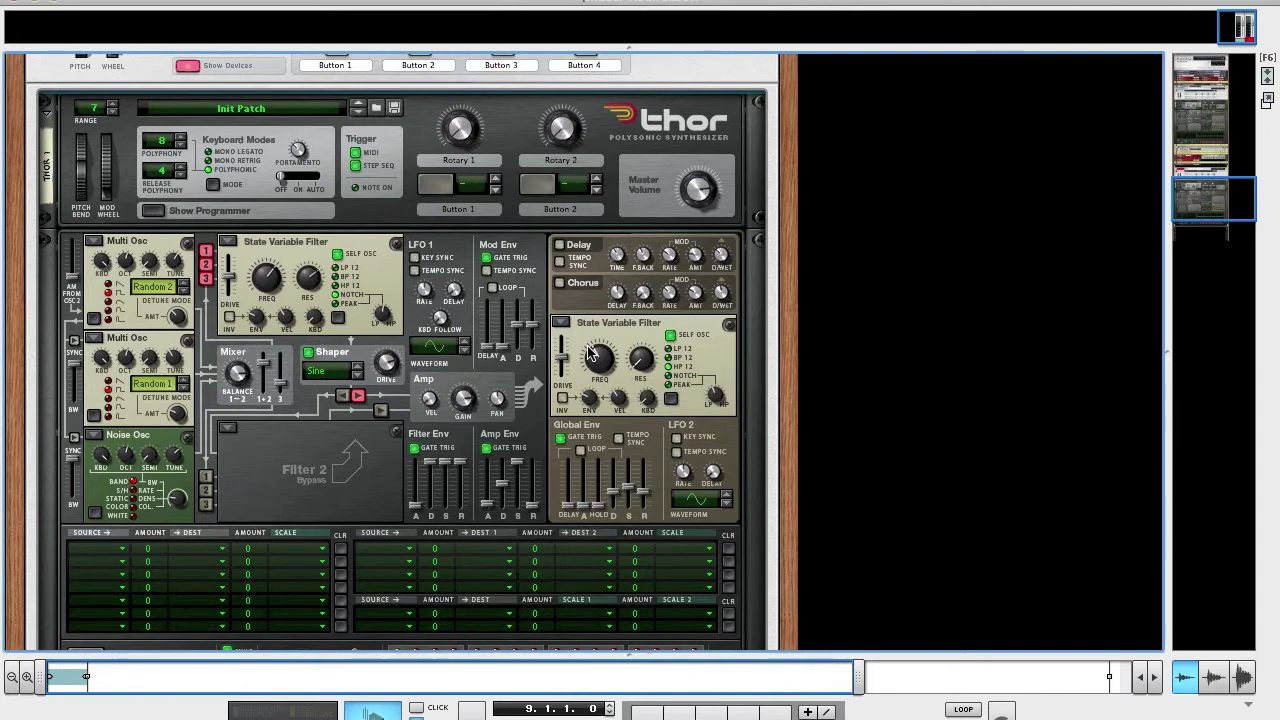
mouse_move(591, 352)
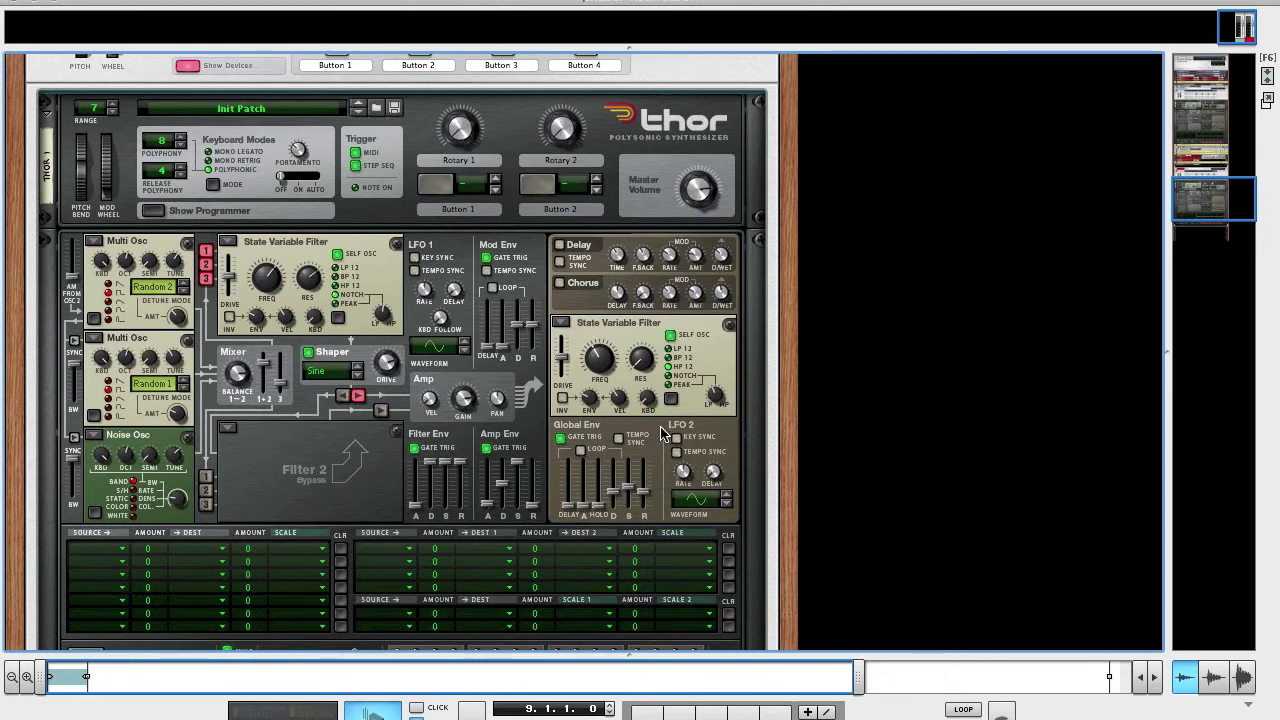
mouse_move(637, 361)
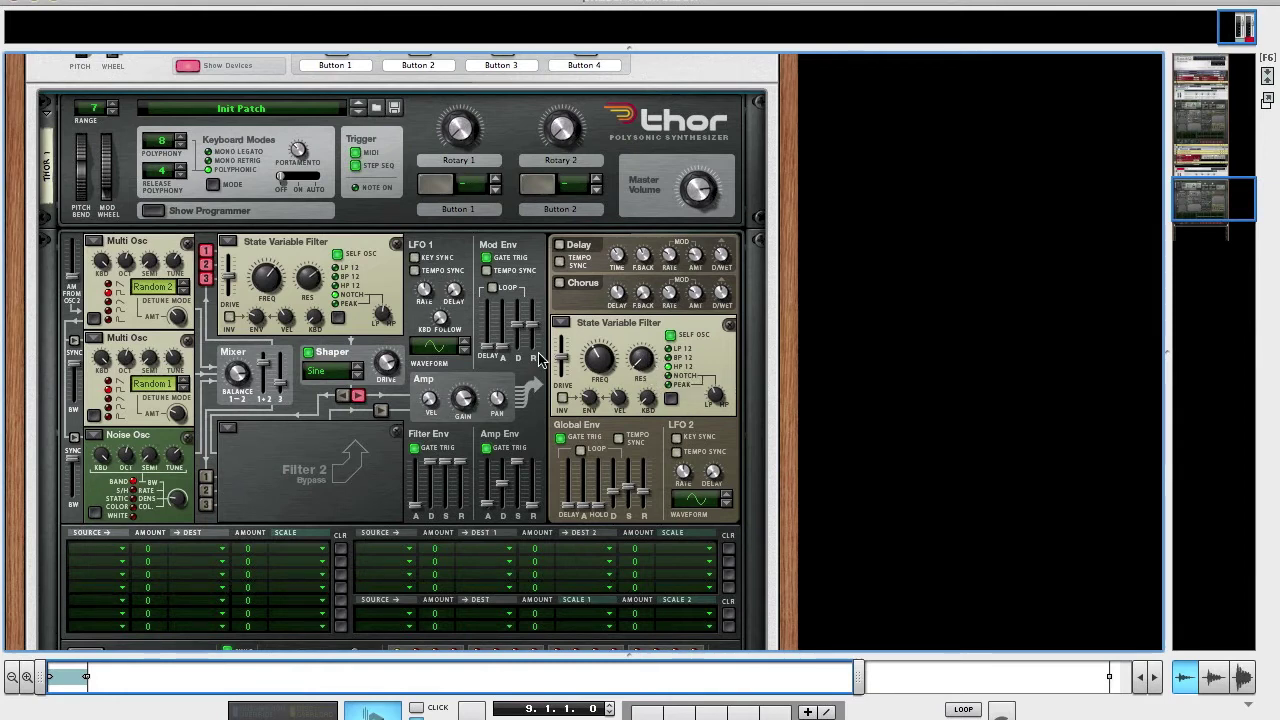
Enable Thor's chorus with delay 9.3 ms, feedback 46, rate 1.08 Hz and dry/wet 75
click(561, 283)
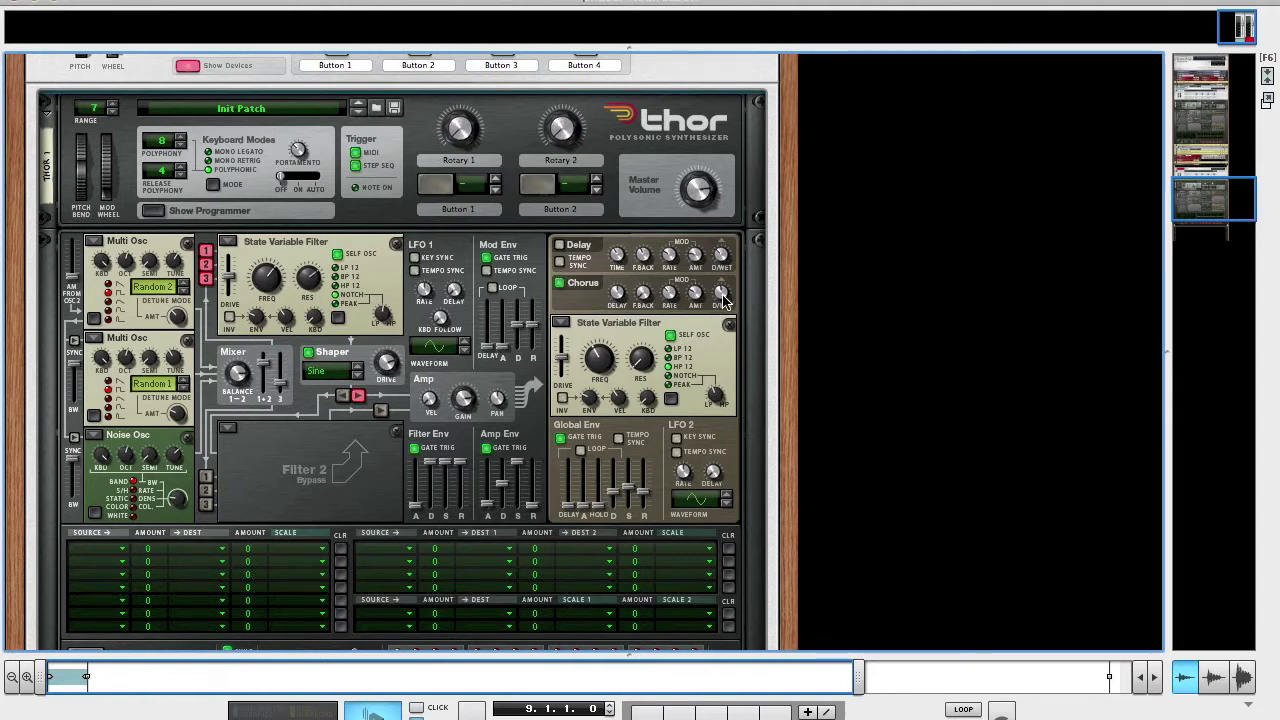
drag(622, 298, 620, 332)
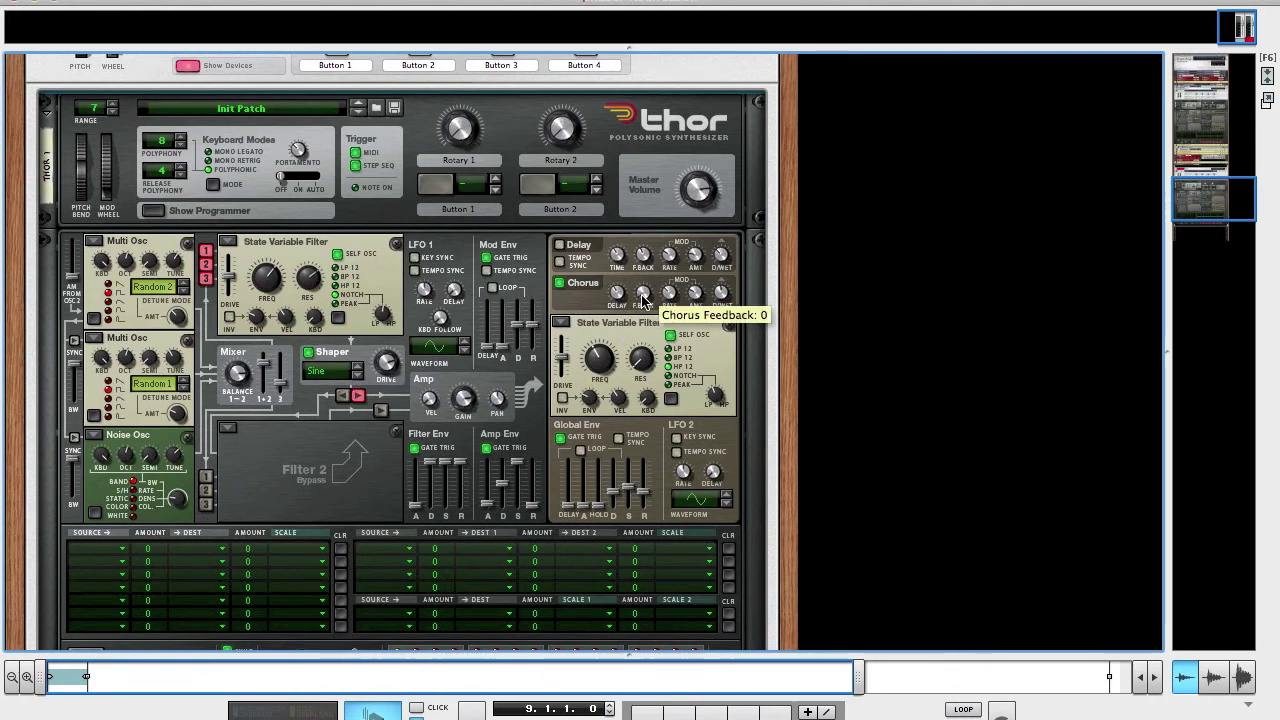
drag(643, 300, 643, 282)
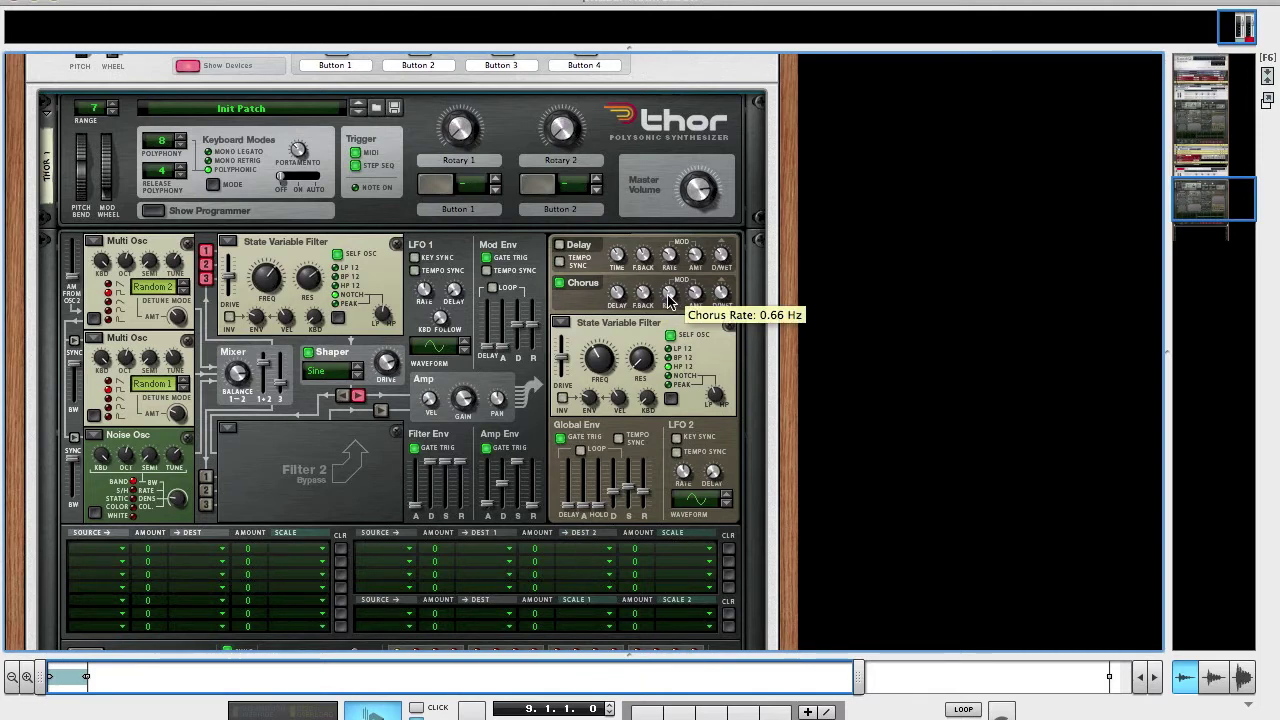
drag(670, 300, 667, 264)
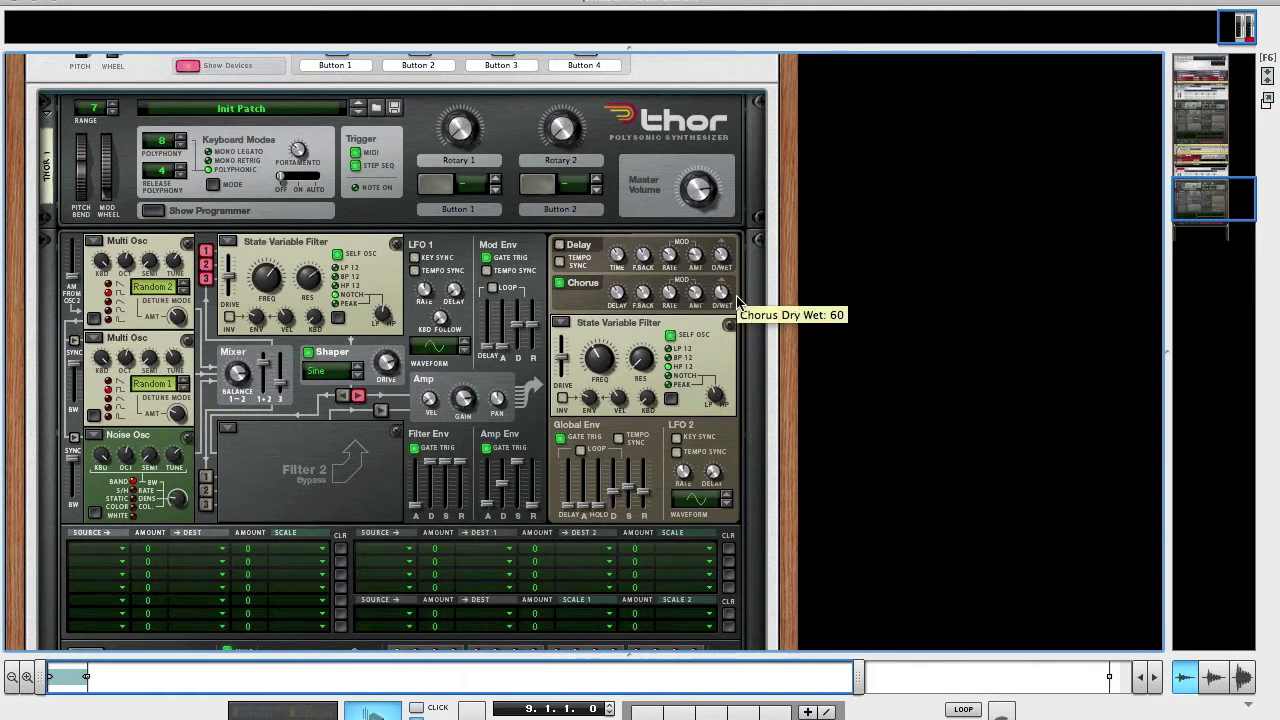
drag(722, 292, 727, 245)
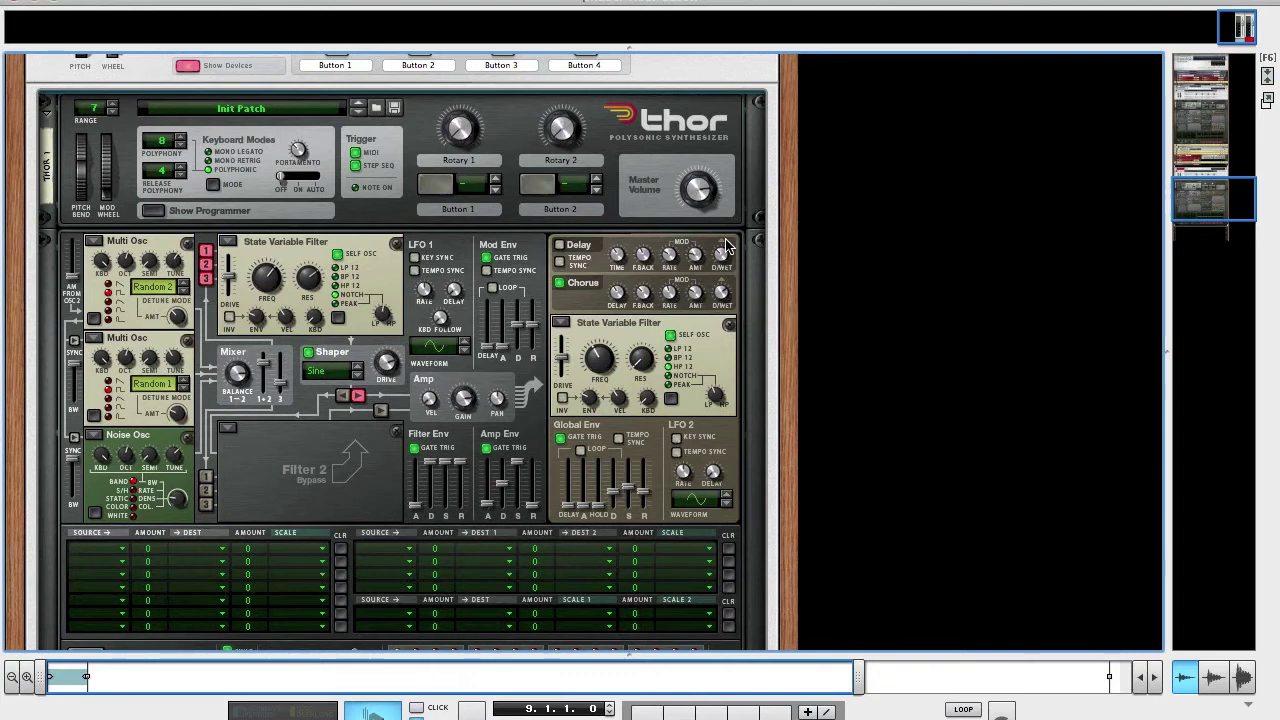
Play a note on the on-screen piano keys, close them, and set the pitch bend range to 7
key(F4)
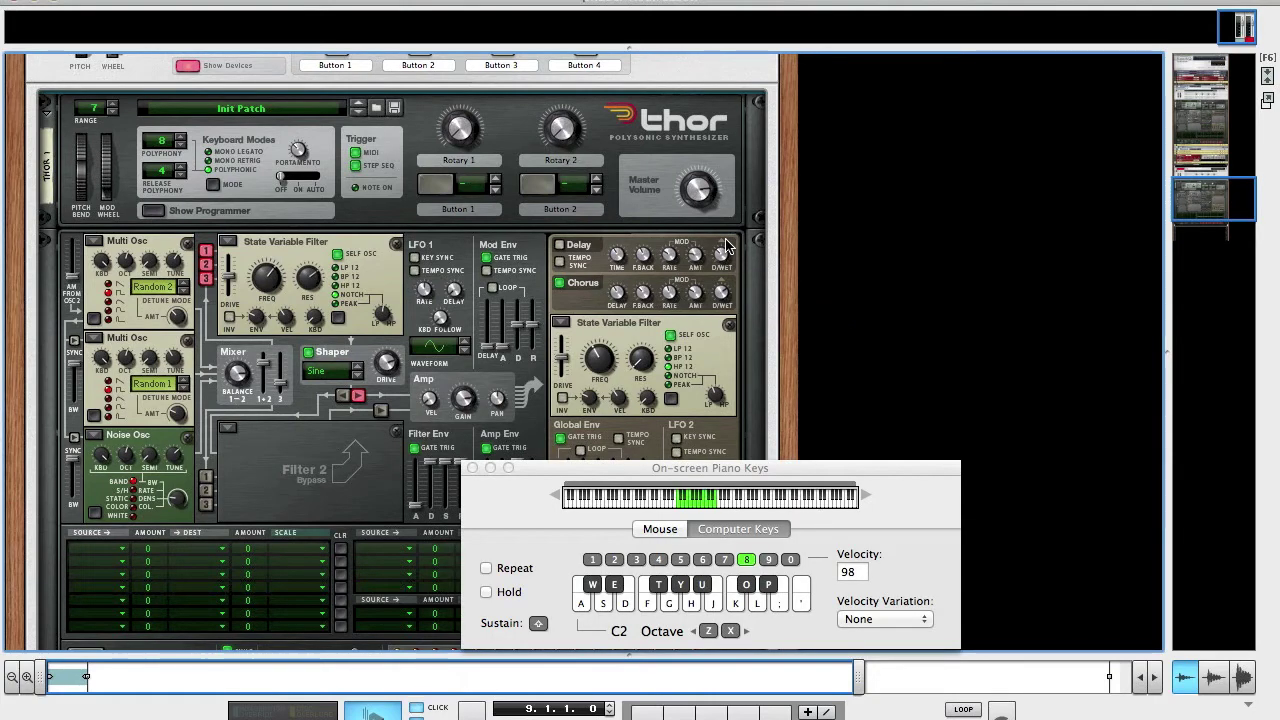
key(d)
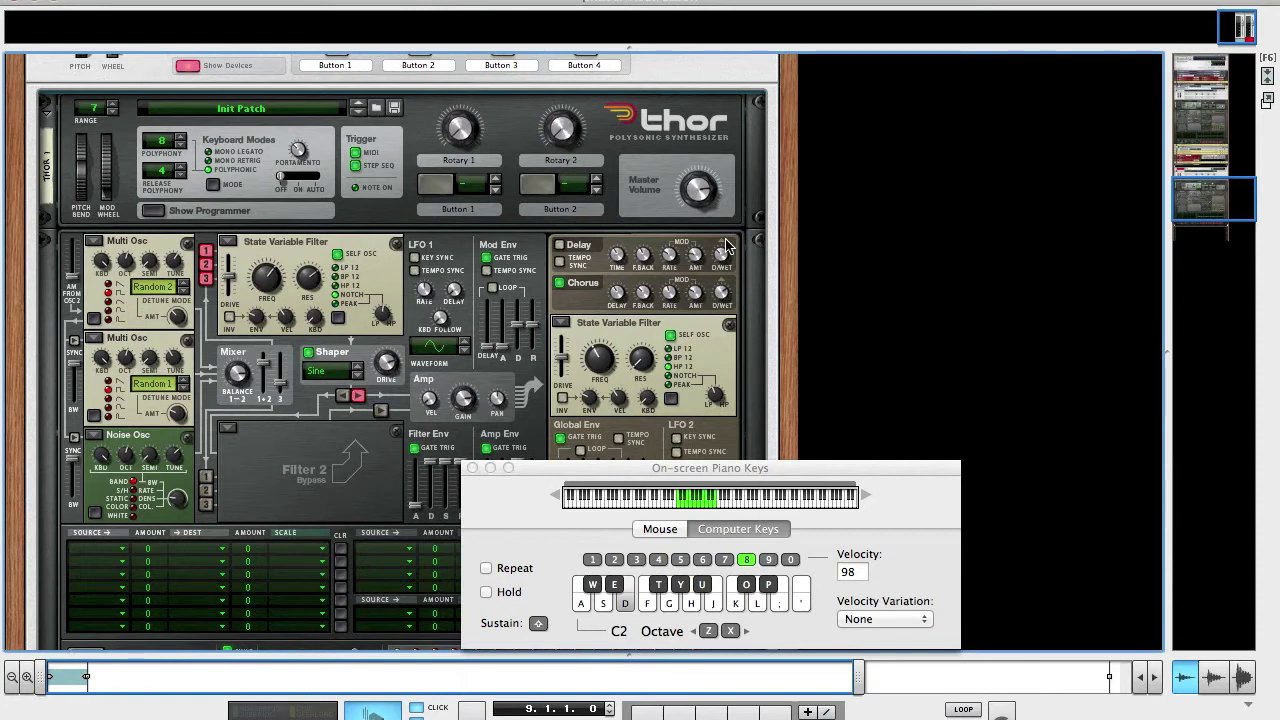
click(473, 468)
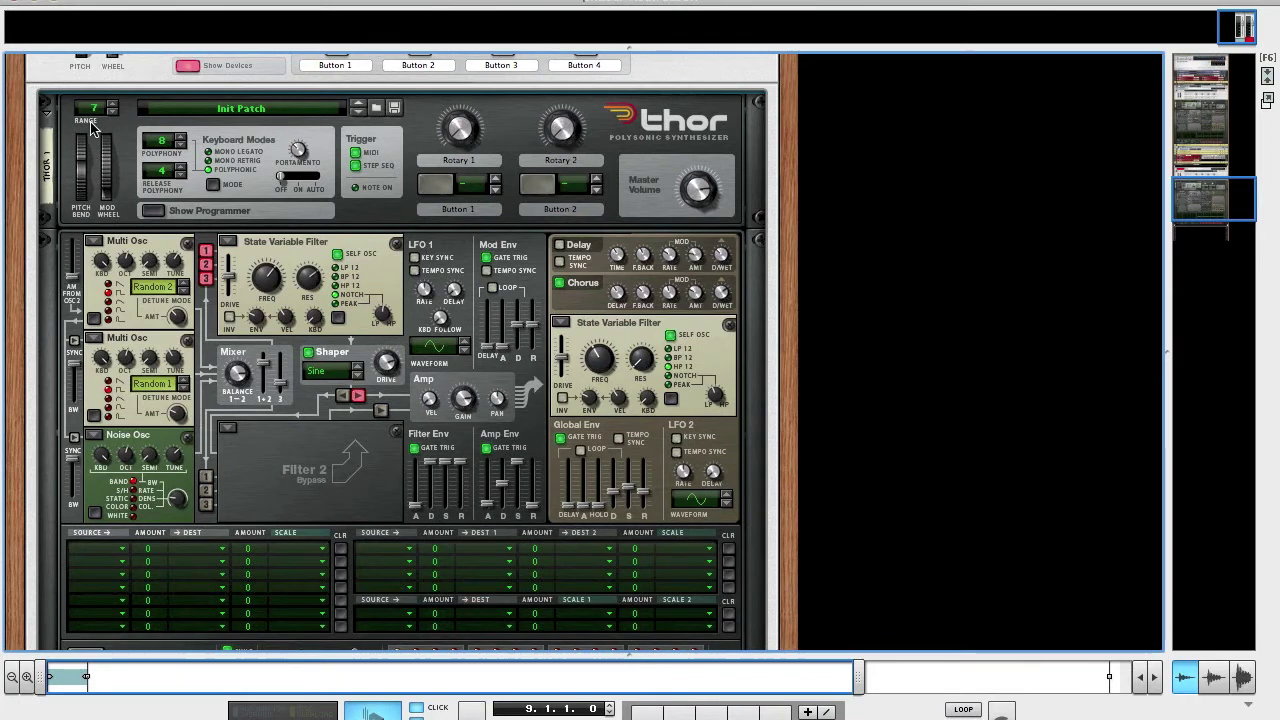
drag(100, 122, 97, 112)
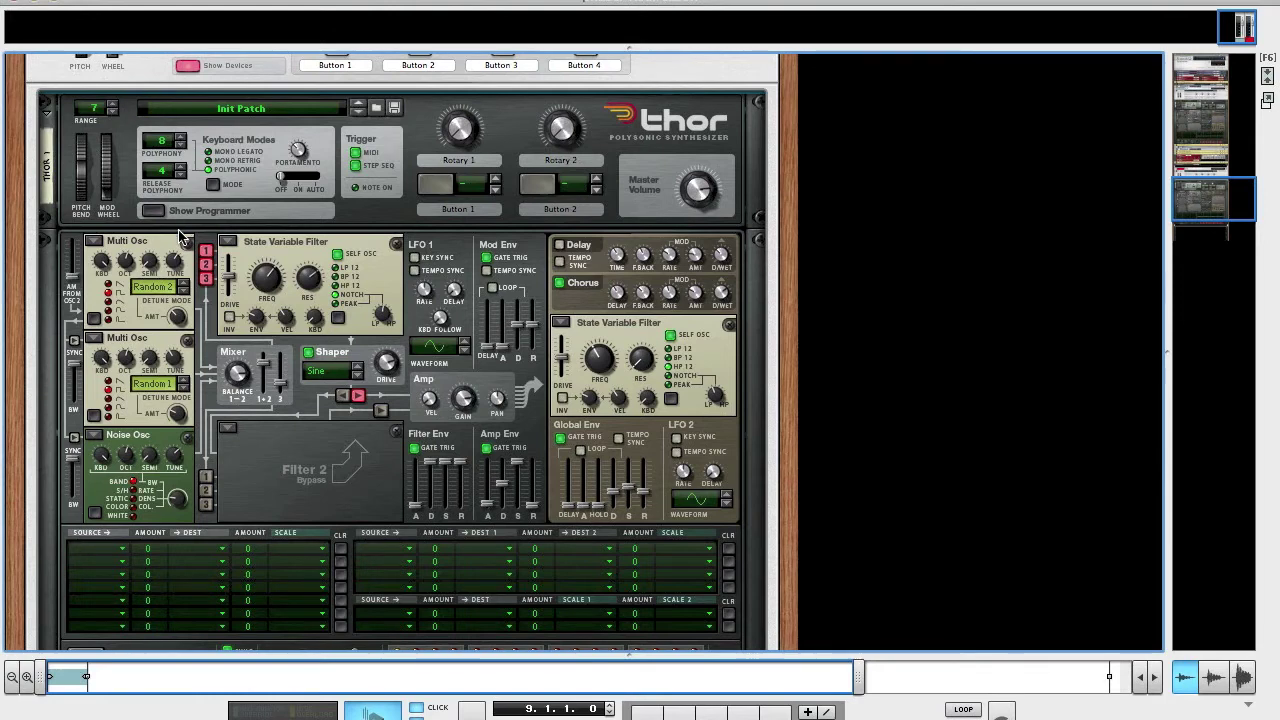
scroll(182, 235, down, 3)
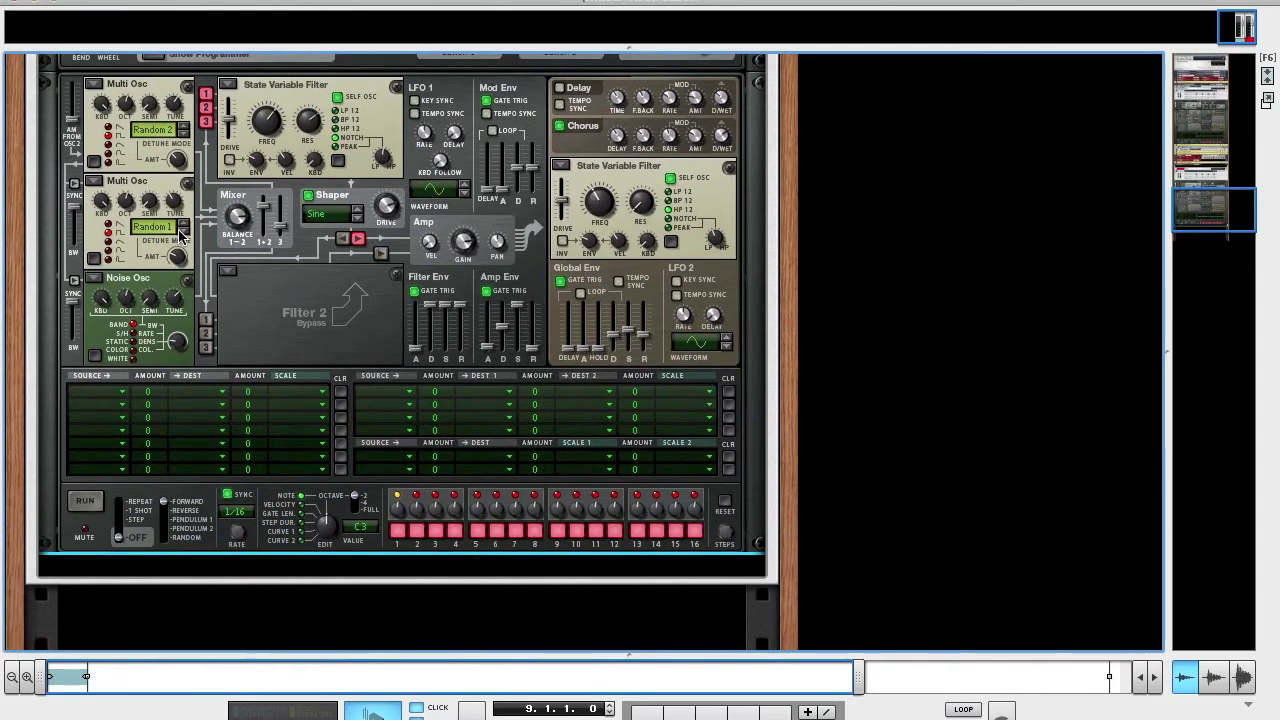
Add an MClass Equalizer below Thor and enable Lo Cut and both parametric bands
scroll(182, 235, down, 3)
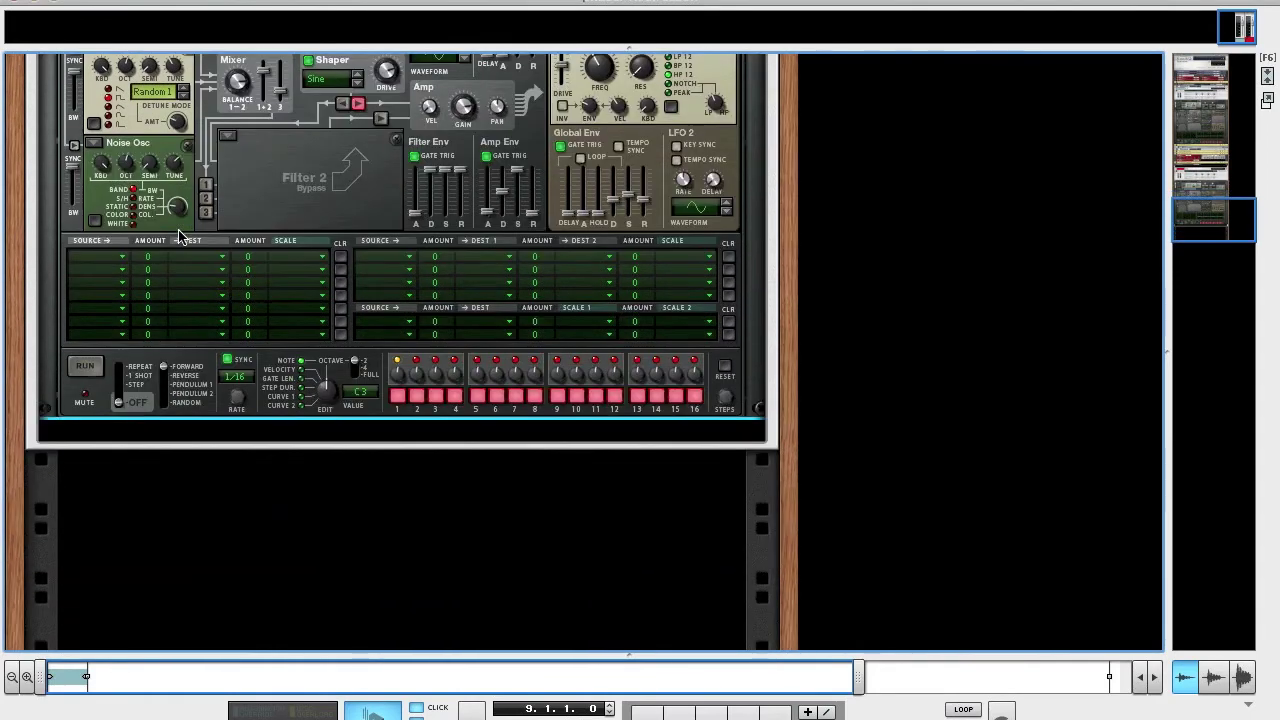
right_click(106, 414)
mouse_move(210, 374)
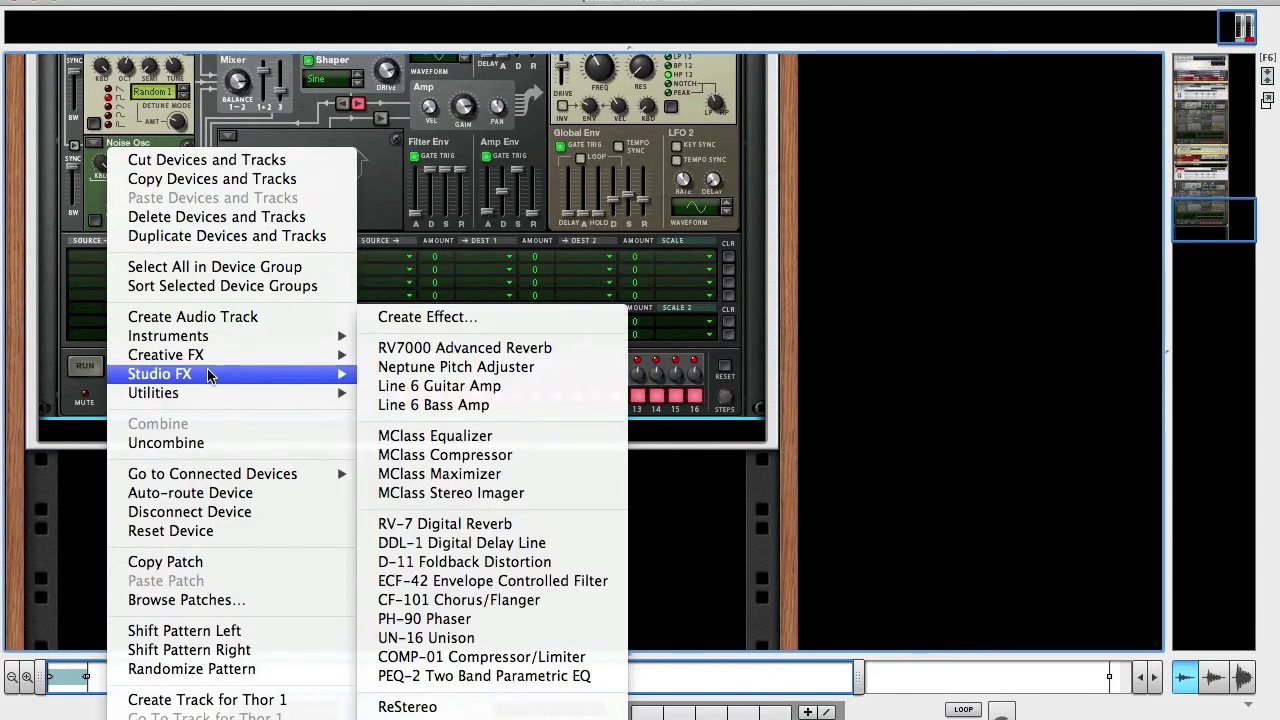
click(440, 434)
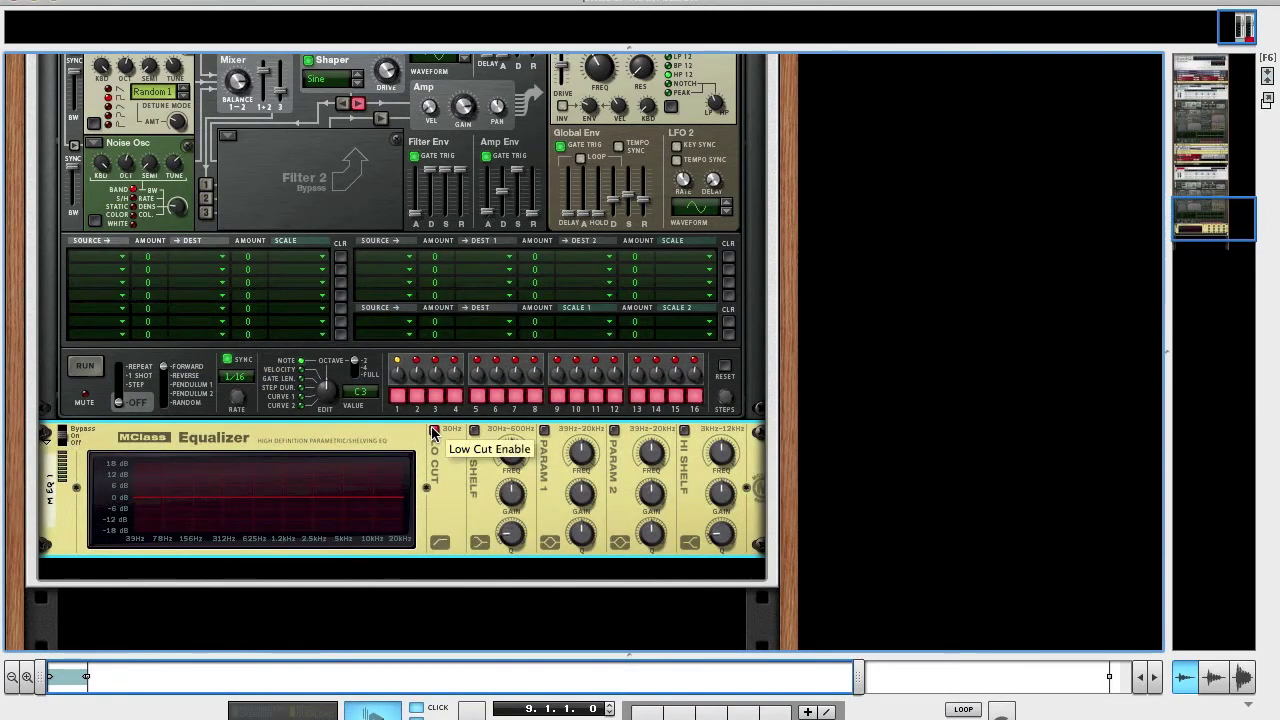
click(433, 430)
click(545, 430)
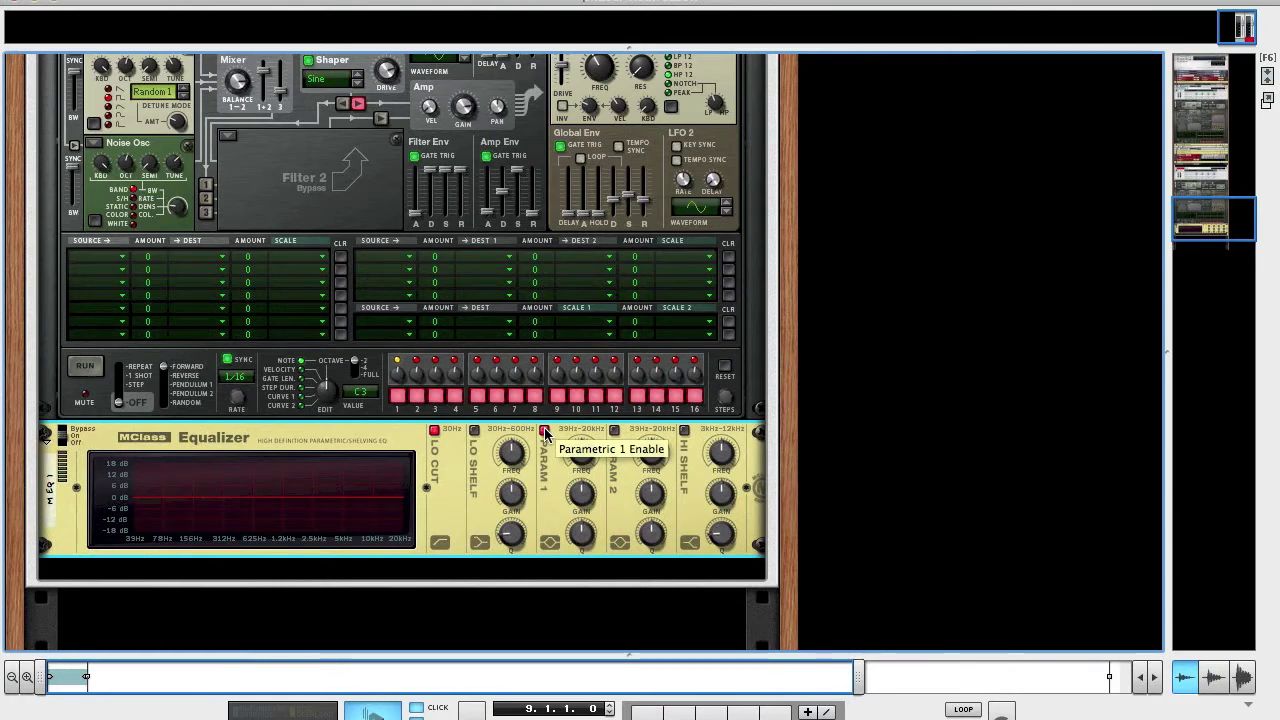
click(614, 430)
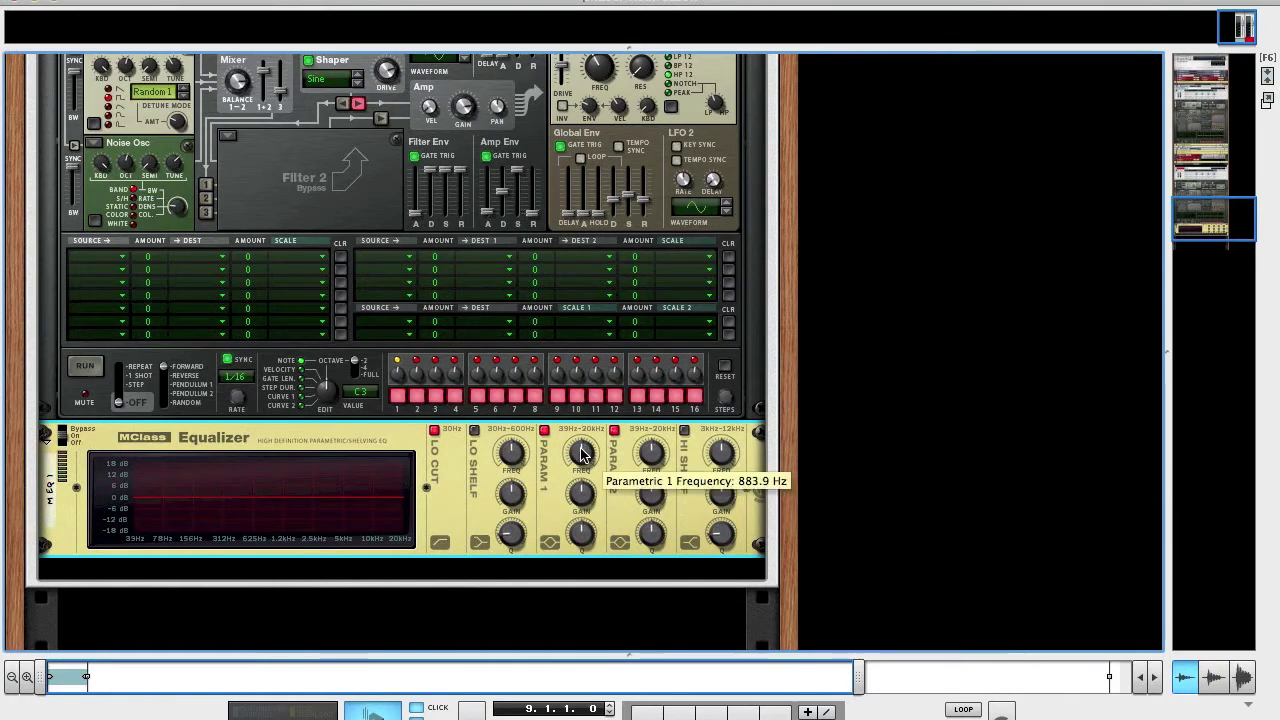
Set EQ band 1 to about 380 Hz, -5.1 dB, Q 4.5, and boost band 2 at 20 kHz by 9.4 dB
drag(583, 455, 584, 540)
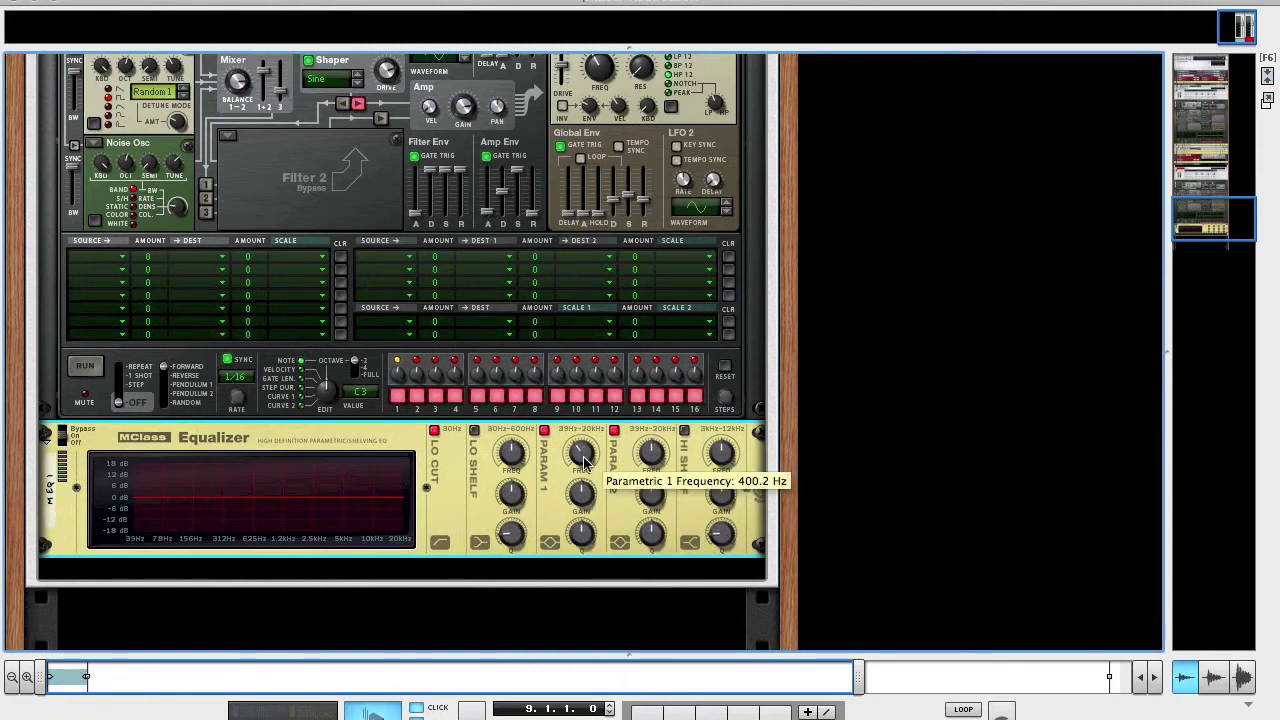
drag(585, 460, 585, 462)
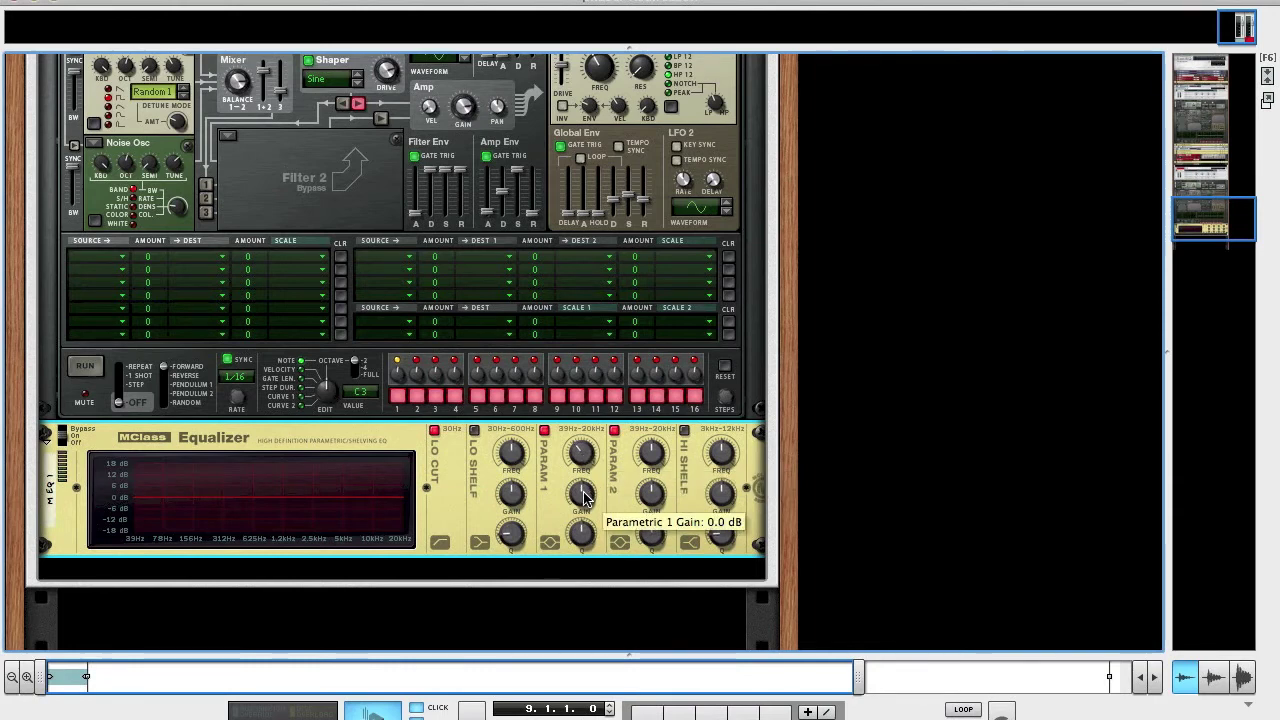
drag(586, 509, 588, 518)
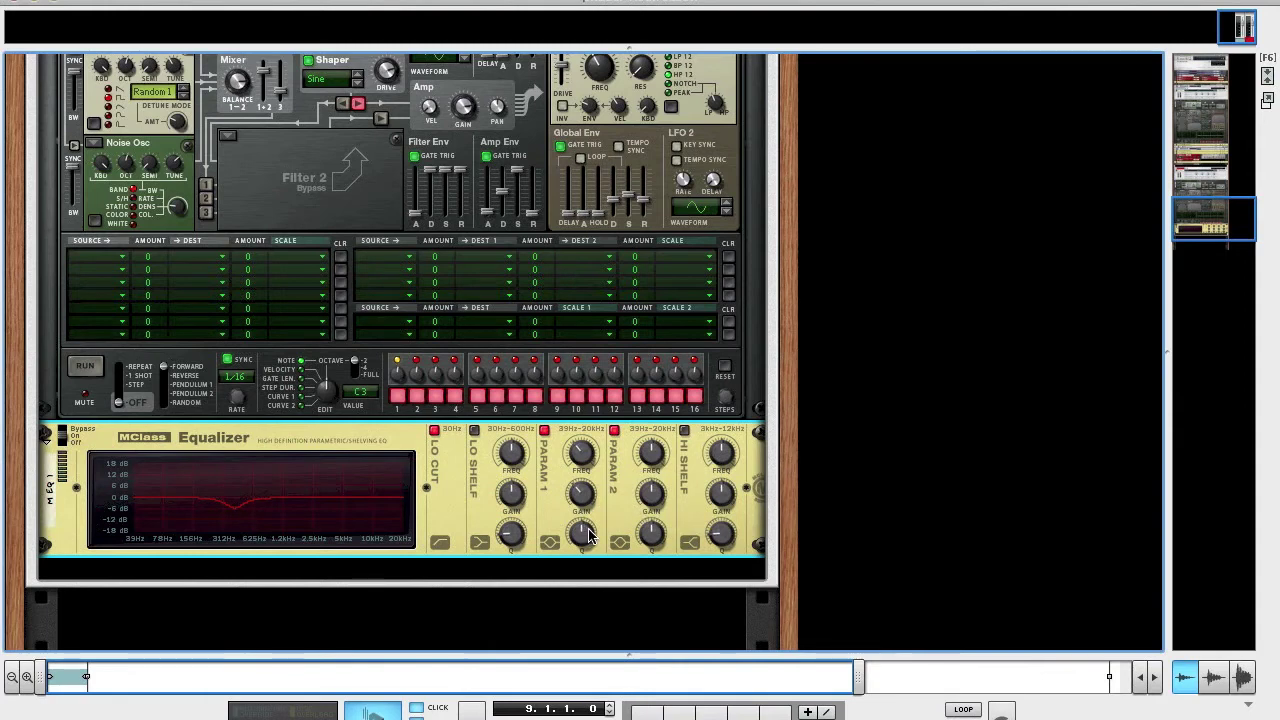
drag(589, 542, 594, 578)
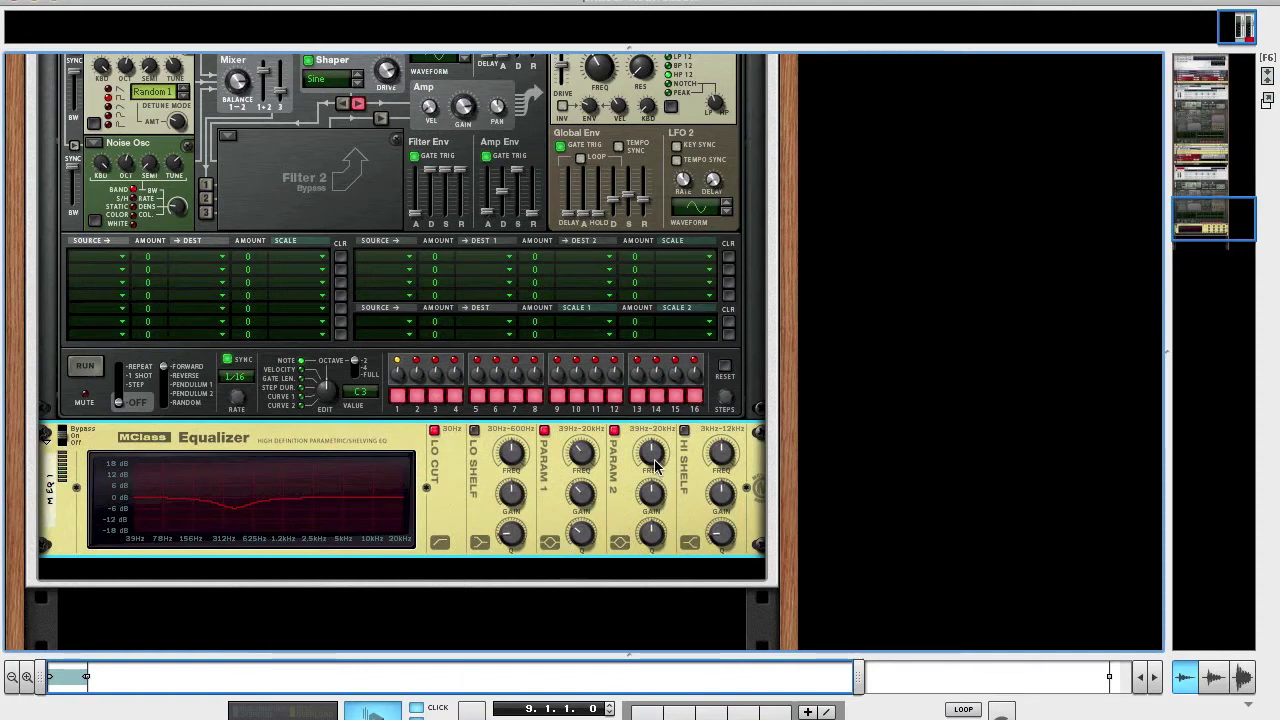
drag(662, 450, 645, 371)
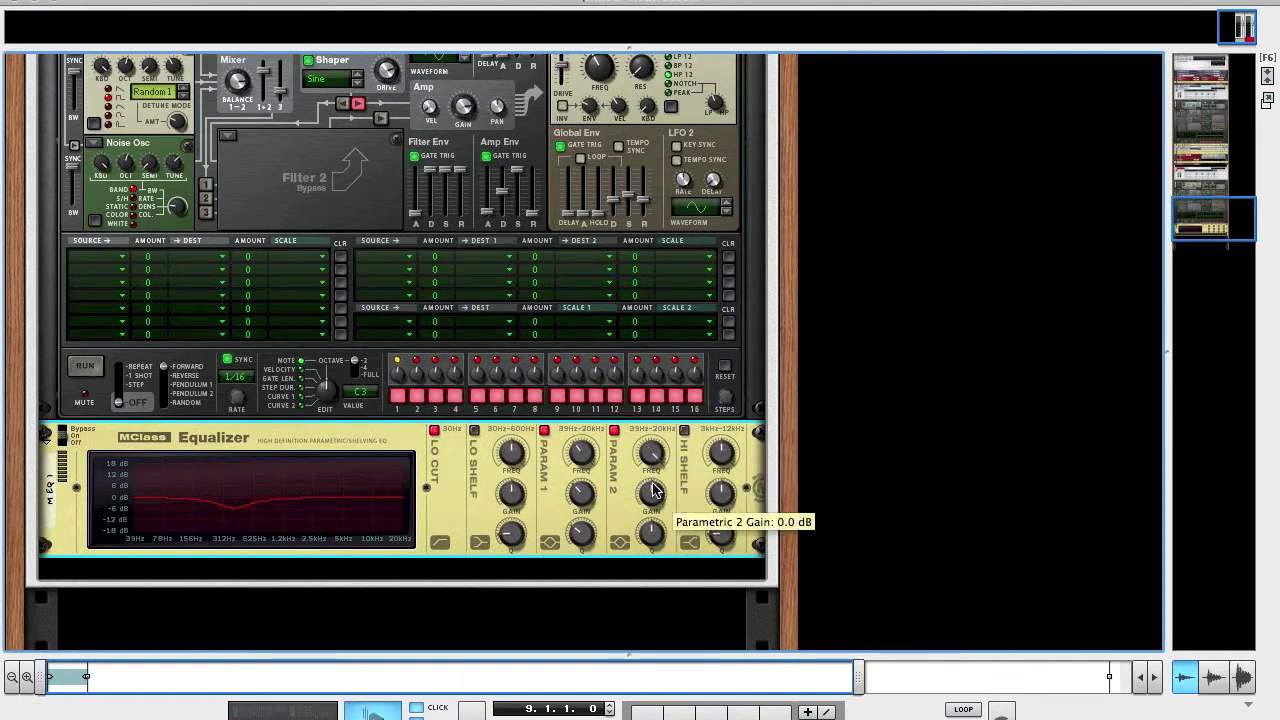
drag(654, 492, 654, 432)
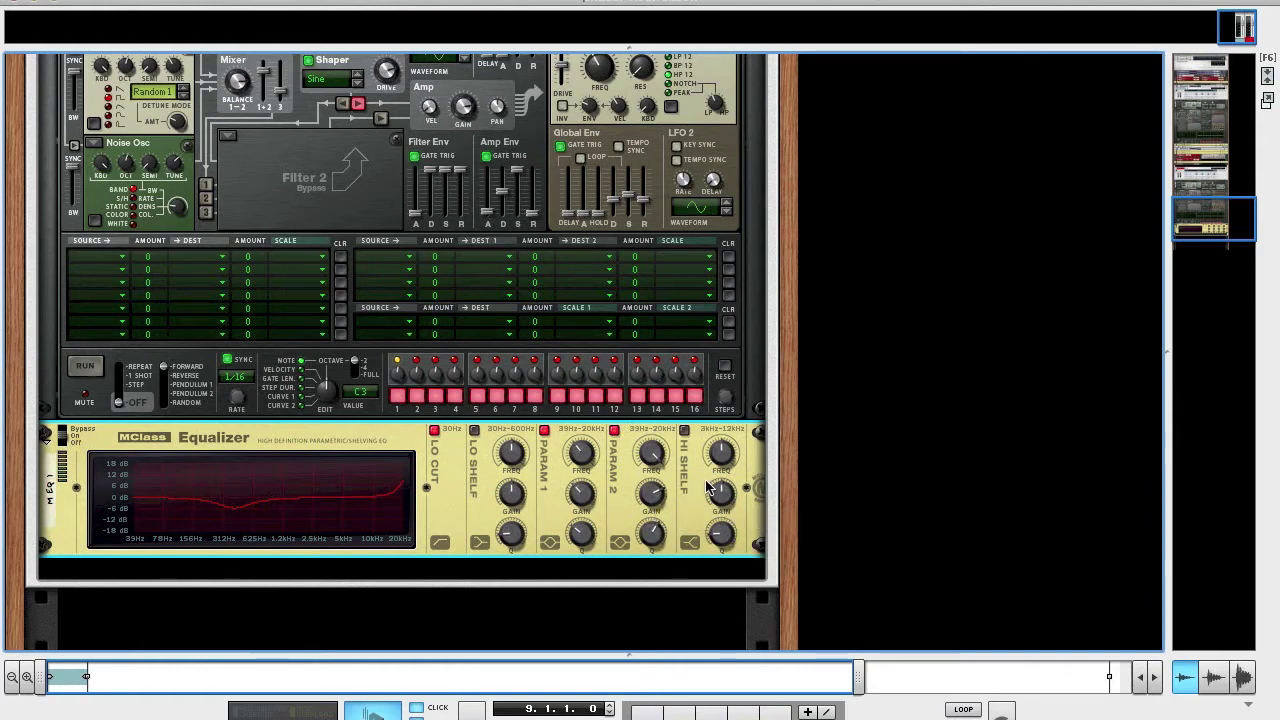
Add a BV512 Digital Vocoder below the MClass Equalizer
right_click(618, 540)
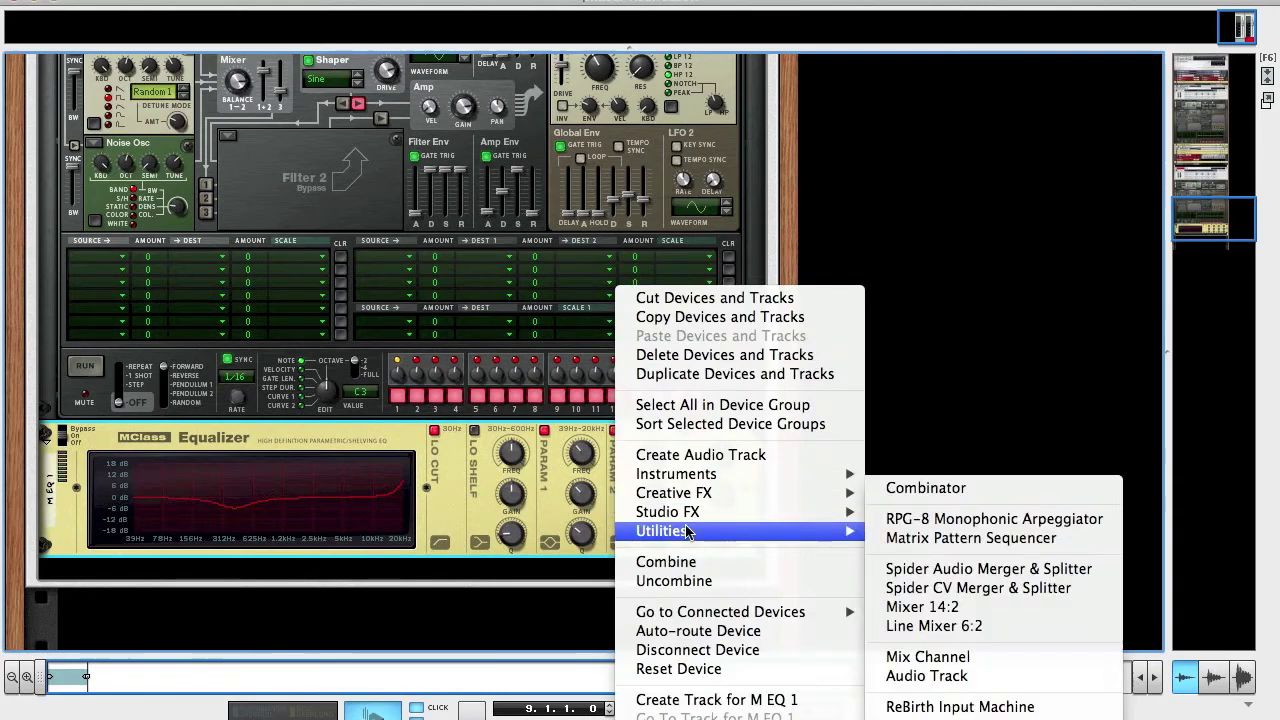
mouse_move(686, 518)
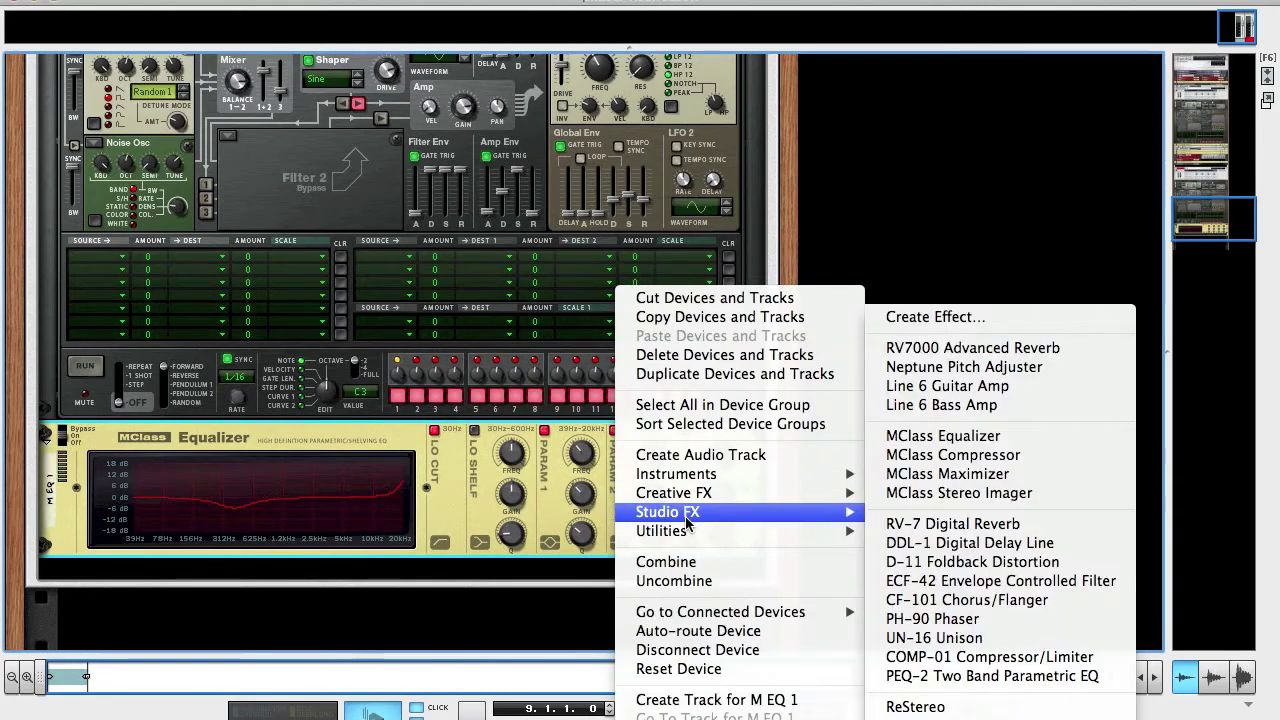
mouse_move(833, 492)
click(940, 598)
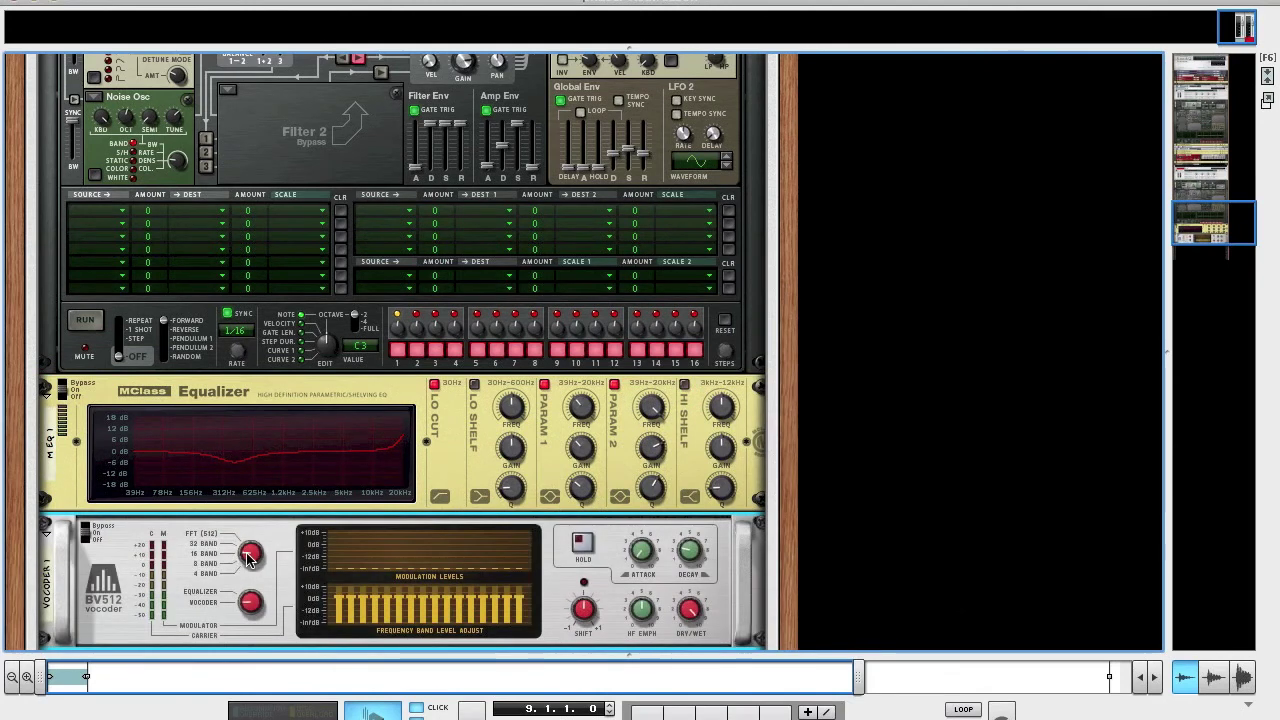
Reduce the vocoder's band count to fewer, wider bands and raise its Shift to 19
drag(250, 558, 252, 572)
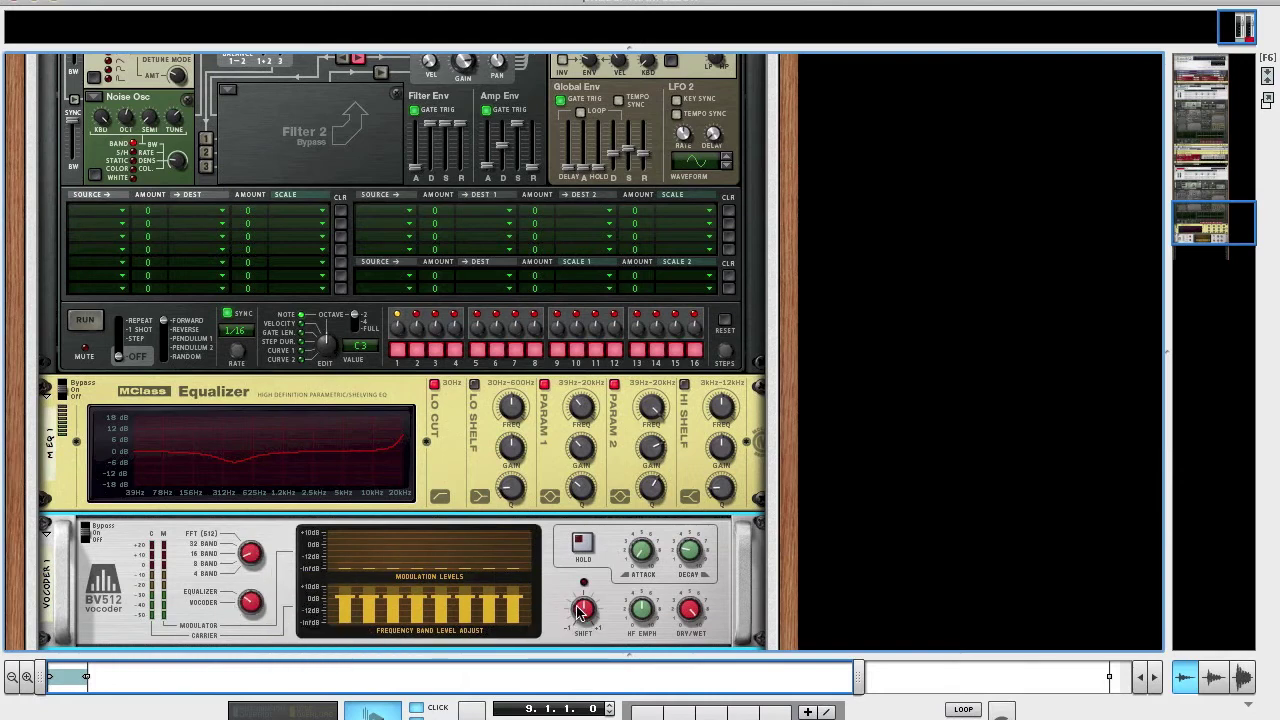
drag(584, 613, 581, 576)
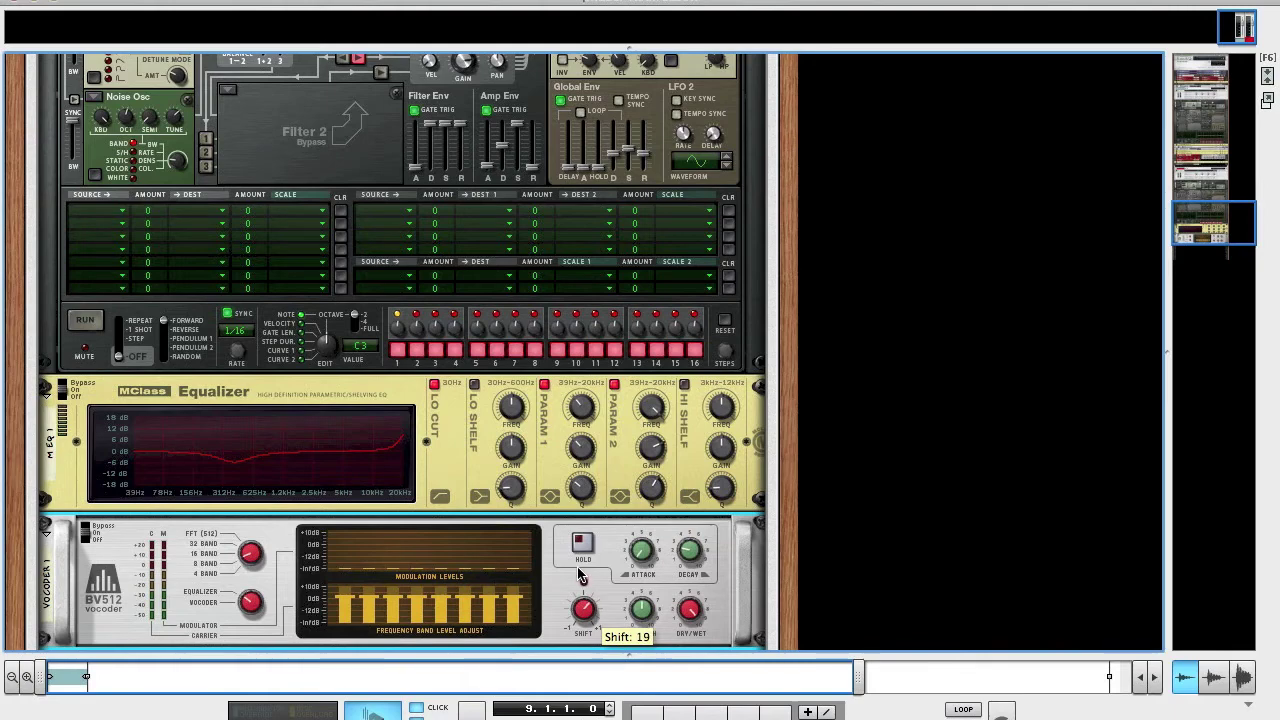
scroll(580, 577, down, 5)
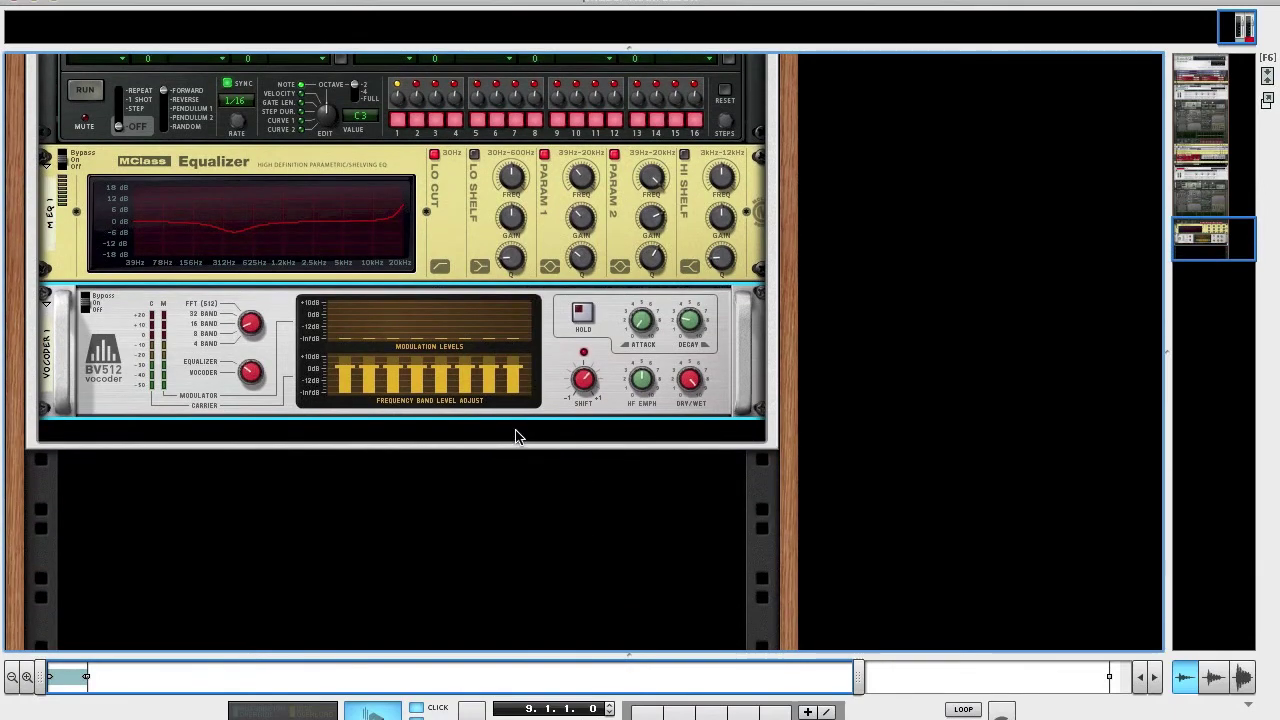
Add an RV-7 Digital Reverb and an ECF-42 filter below the vocoder
right_click(517, 433)
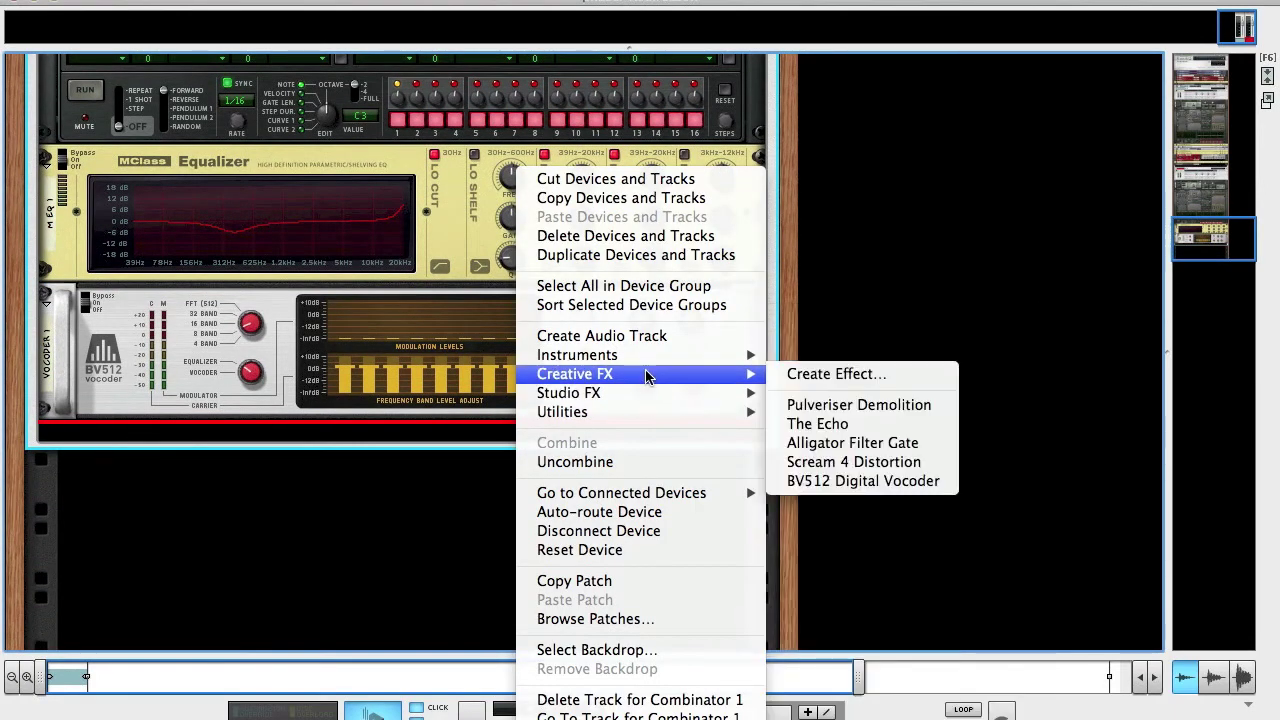
mouse_move(694, 394)
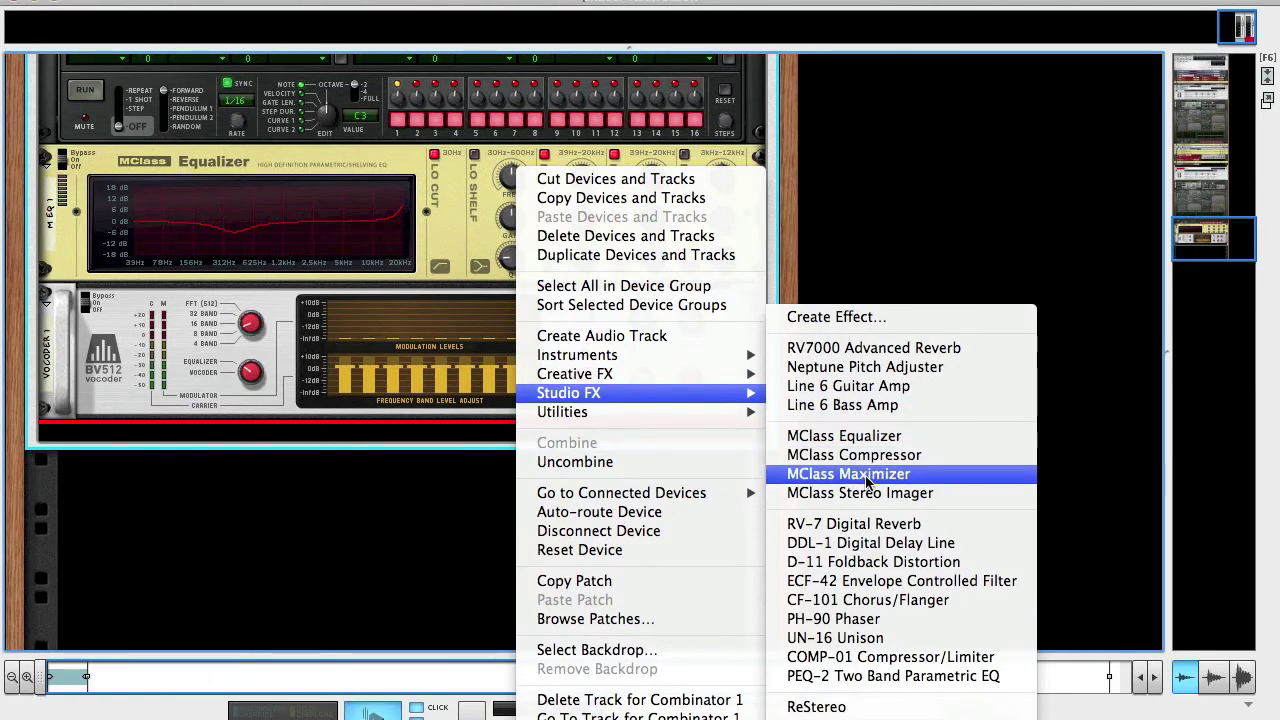
click(860, 526)
right_click(366, 457)
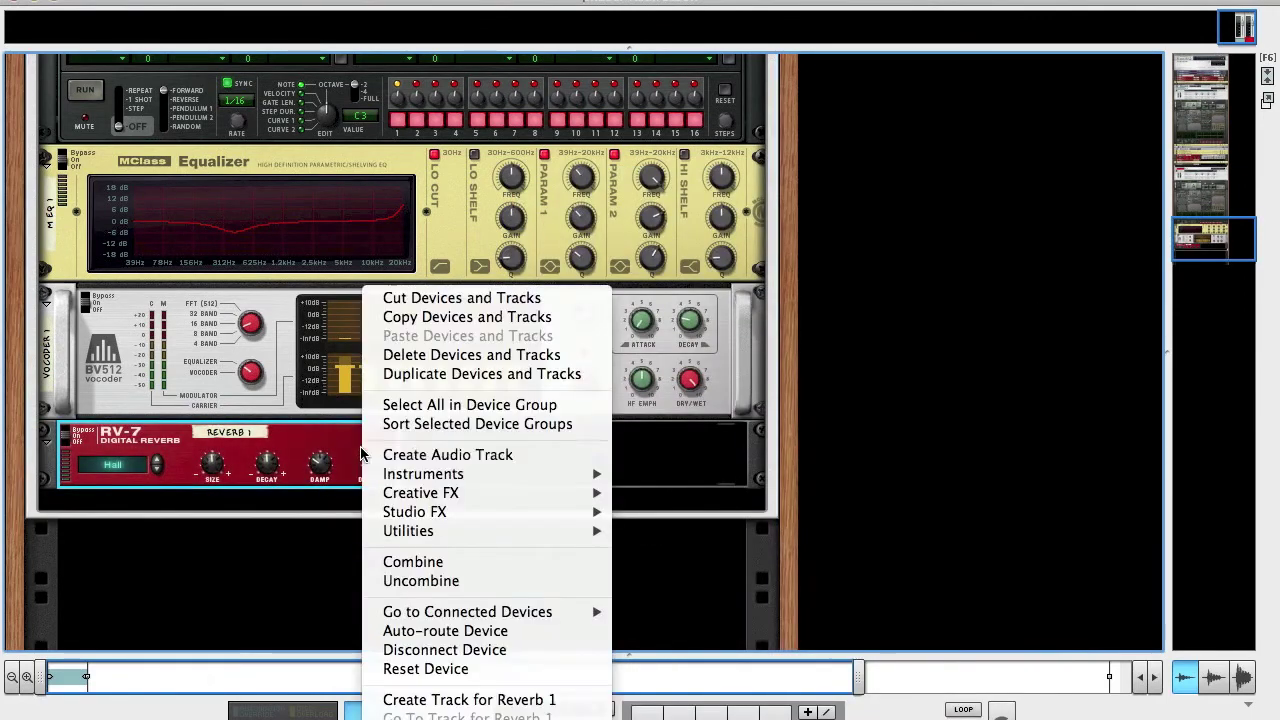
mouse_move(579, 511)
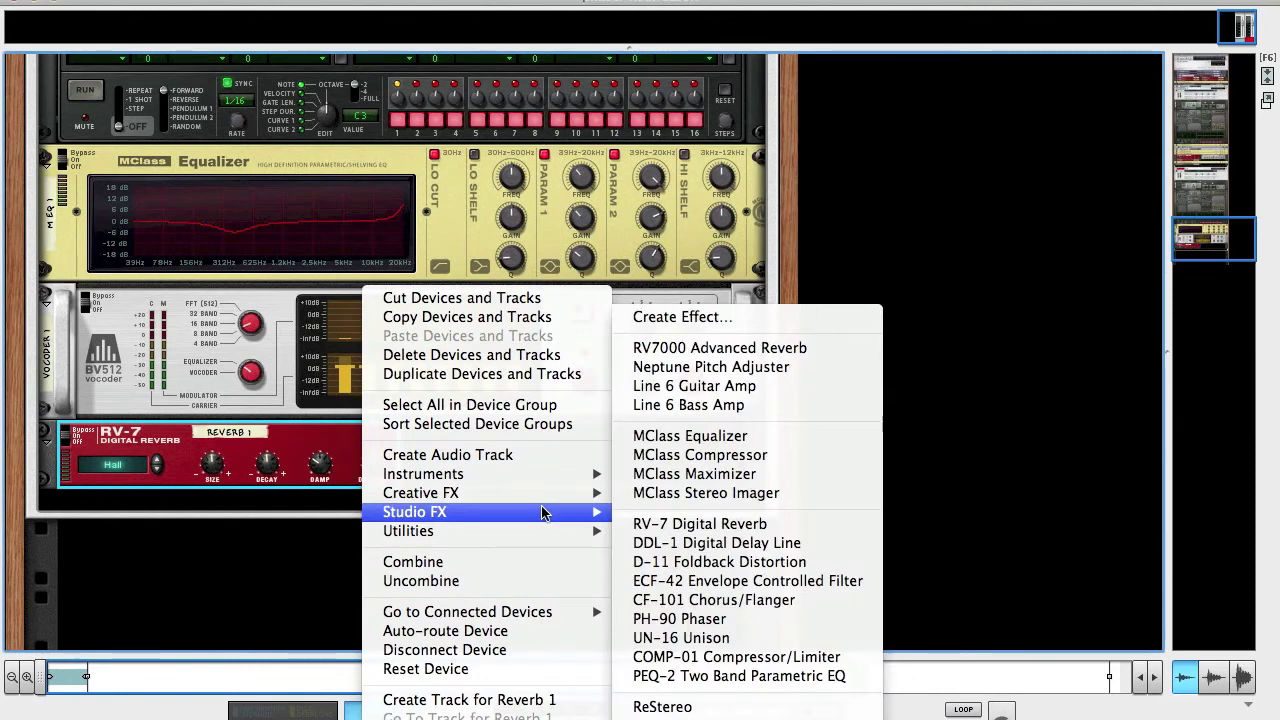
click(680, 581)
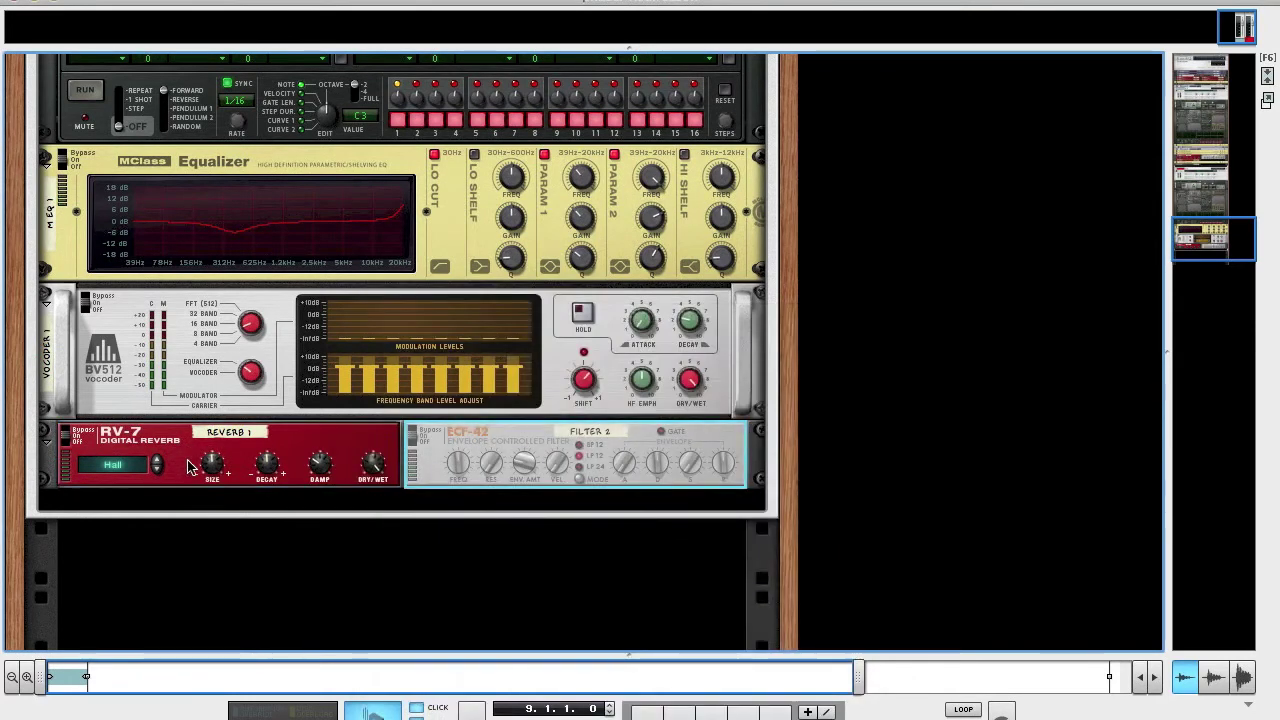
Set the reverb algorithm to Low Density and raise its damping to 96
click(157, 468)
click(157, 468)
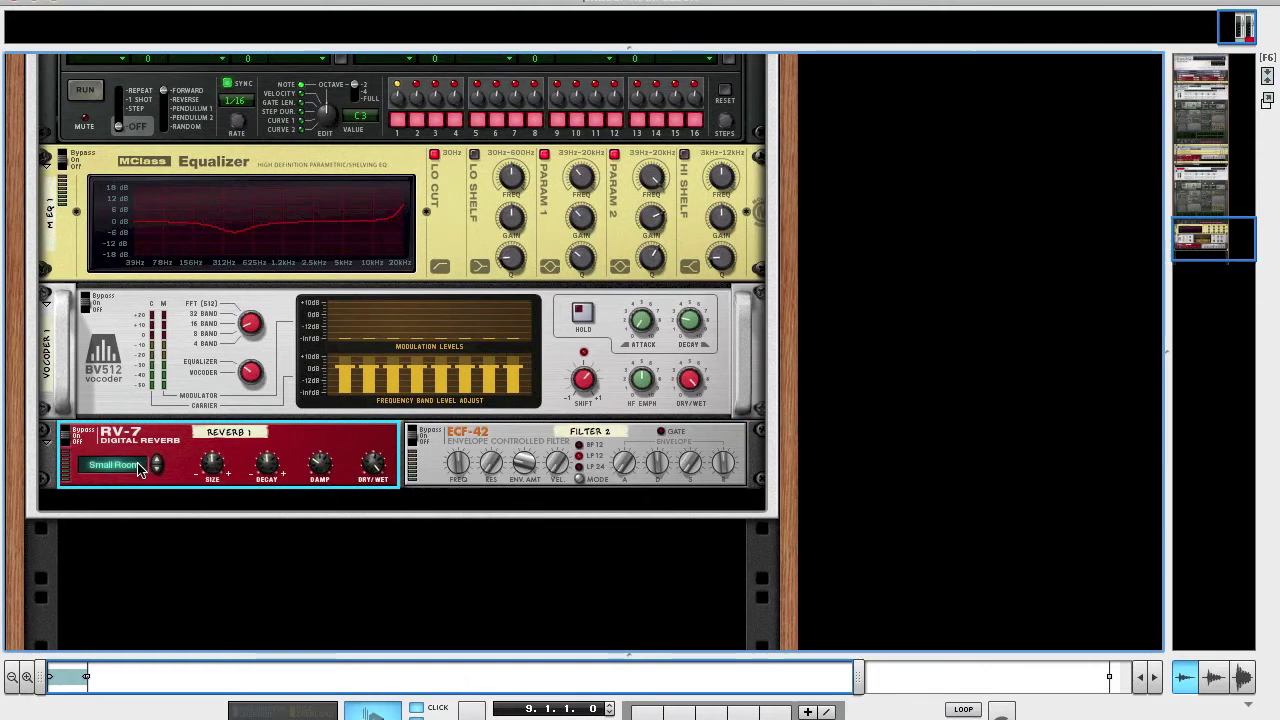
click(157, 468)
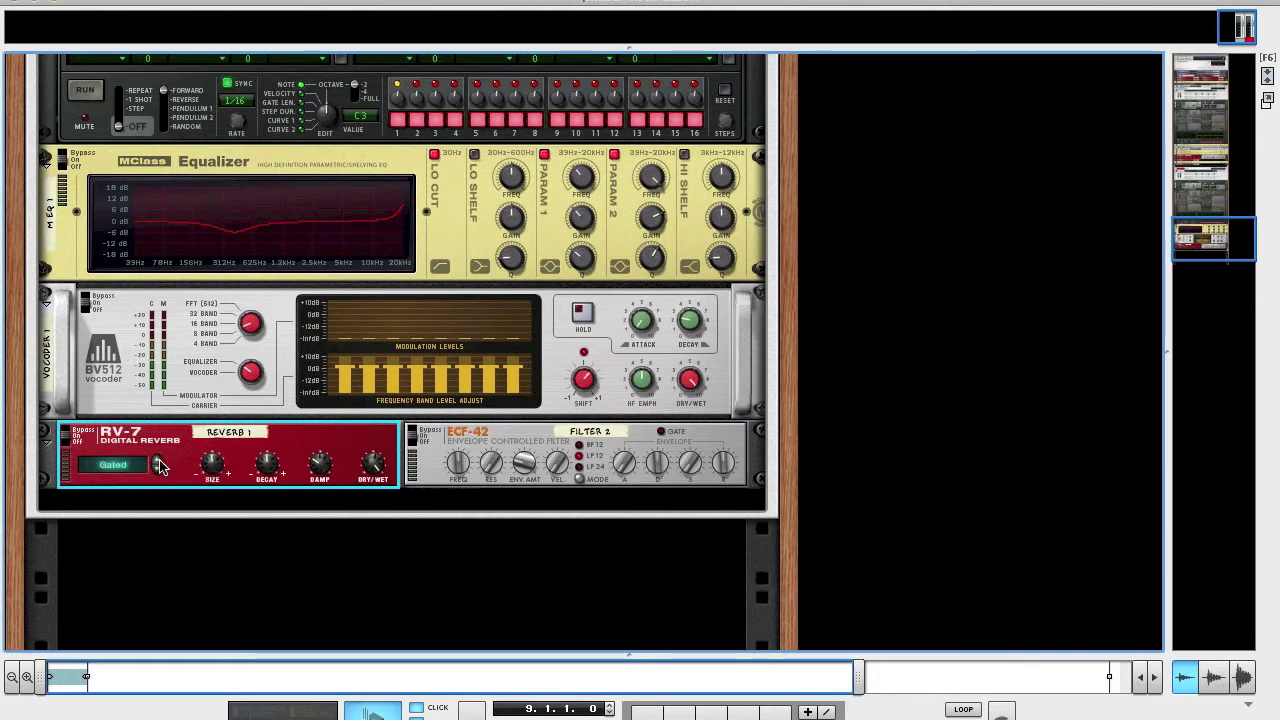
click(157, 468)
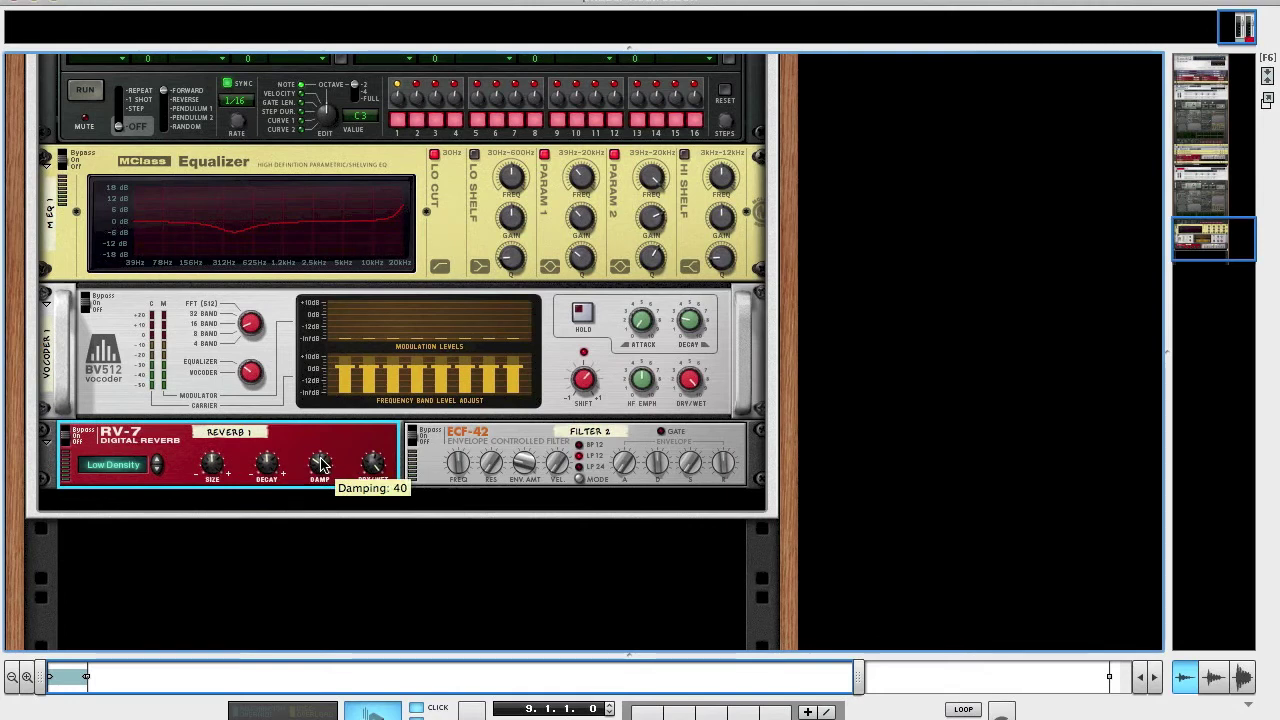
drag(320, 463, 374, 529)
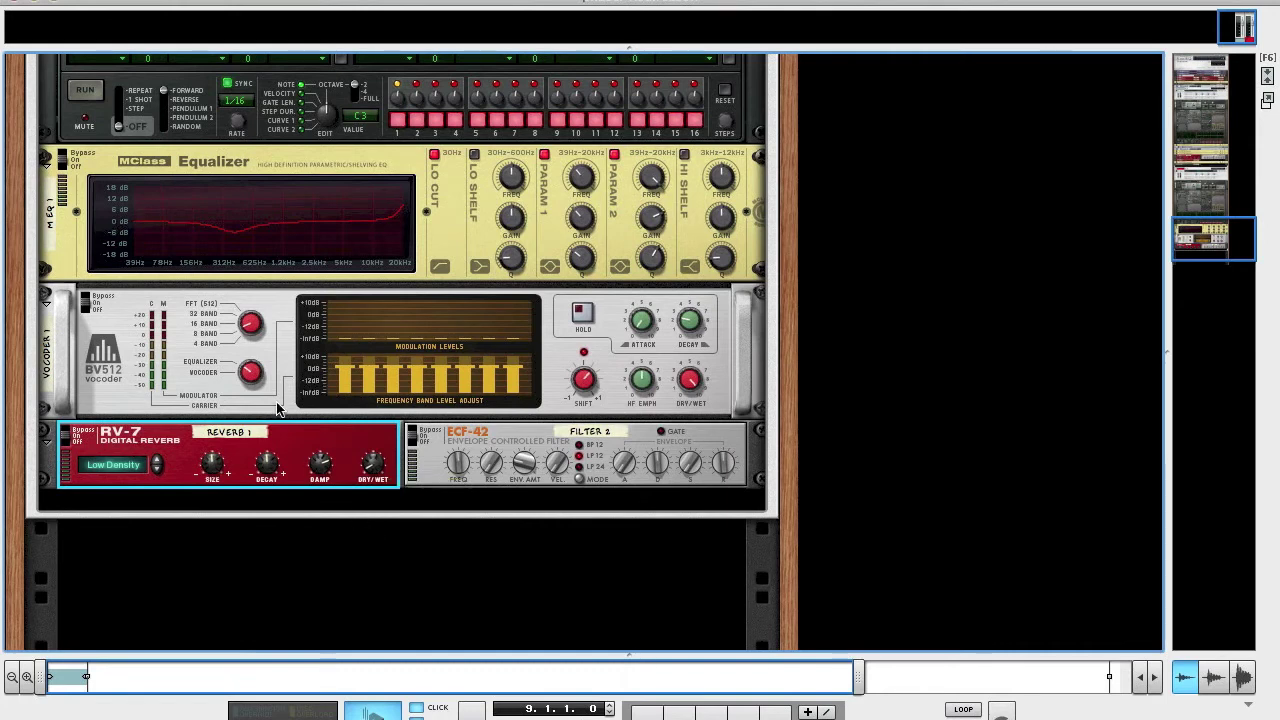
Adjust the ECF-42 filter frequency up and down until it settles at 101
click(464, 464)
drag(464, 464, 464, 400)
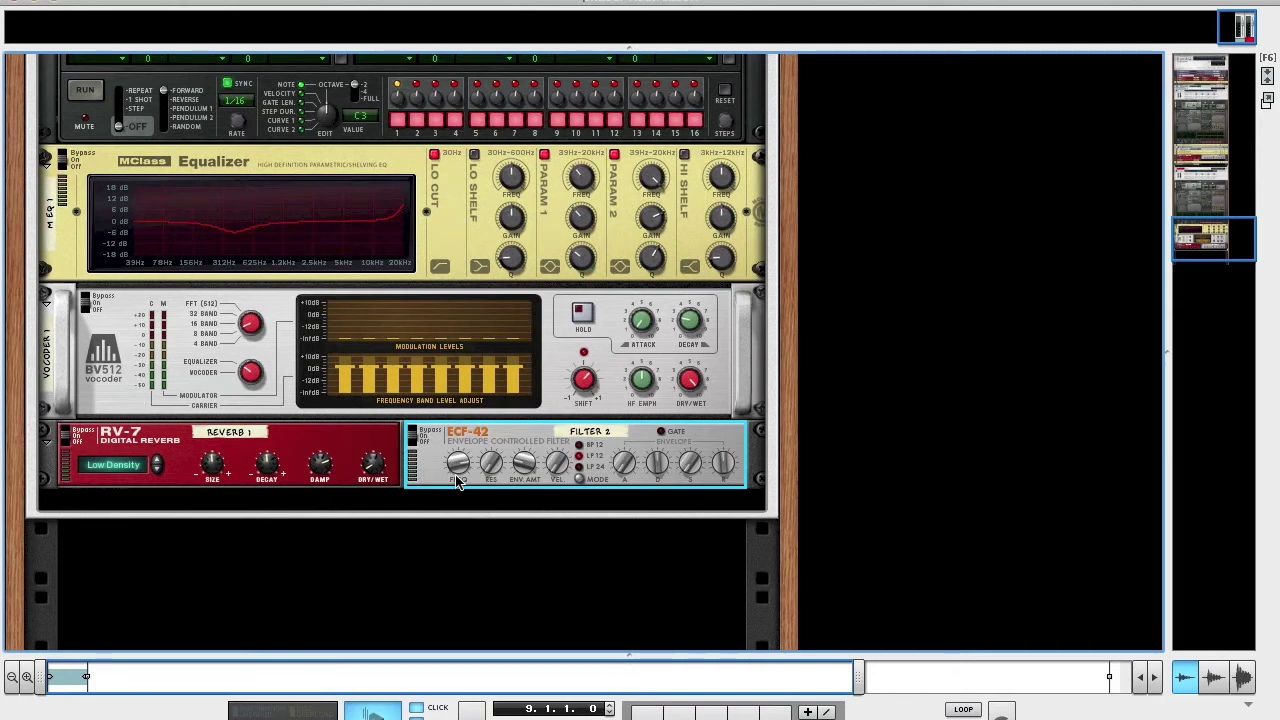
drag(455, 468, 456, 490)
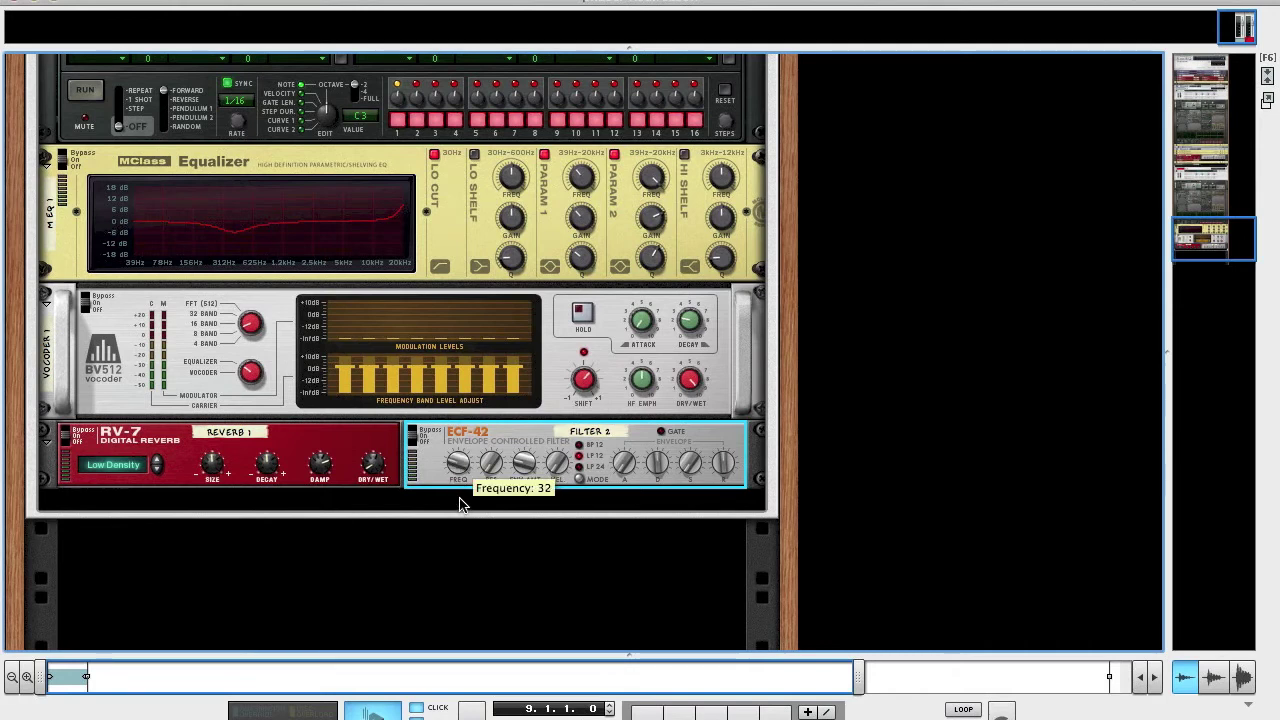
drag(459, 500, 457, 492)
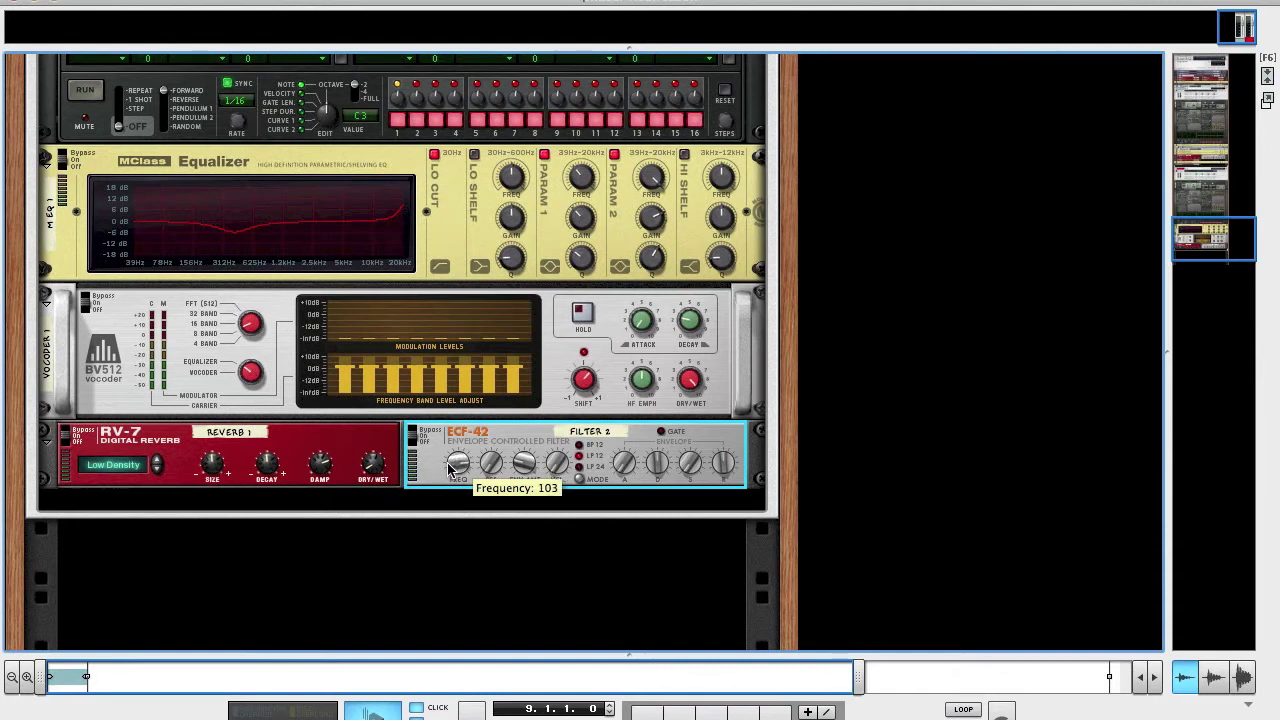
drag(450, 470, 450, 470)
Add a Scream 4 distortion below the ECF-42 filter
scroll(412, 483, down, 1)
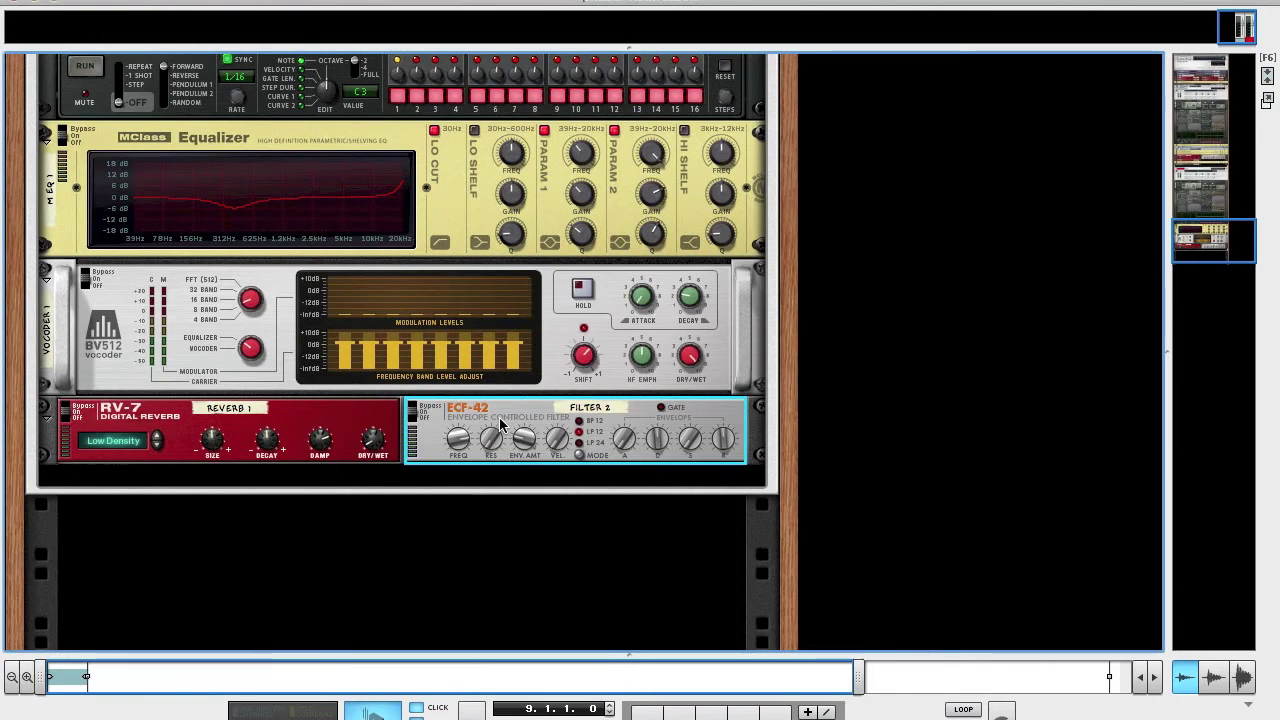
right_click(461, 412)
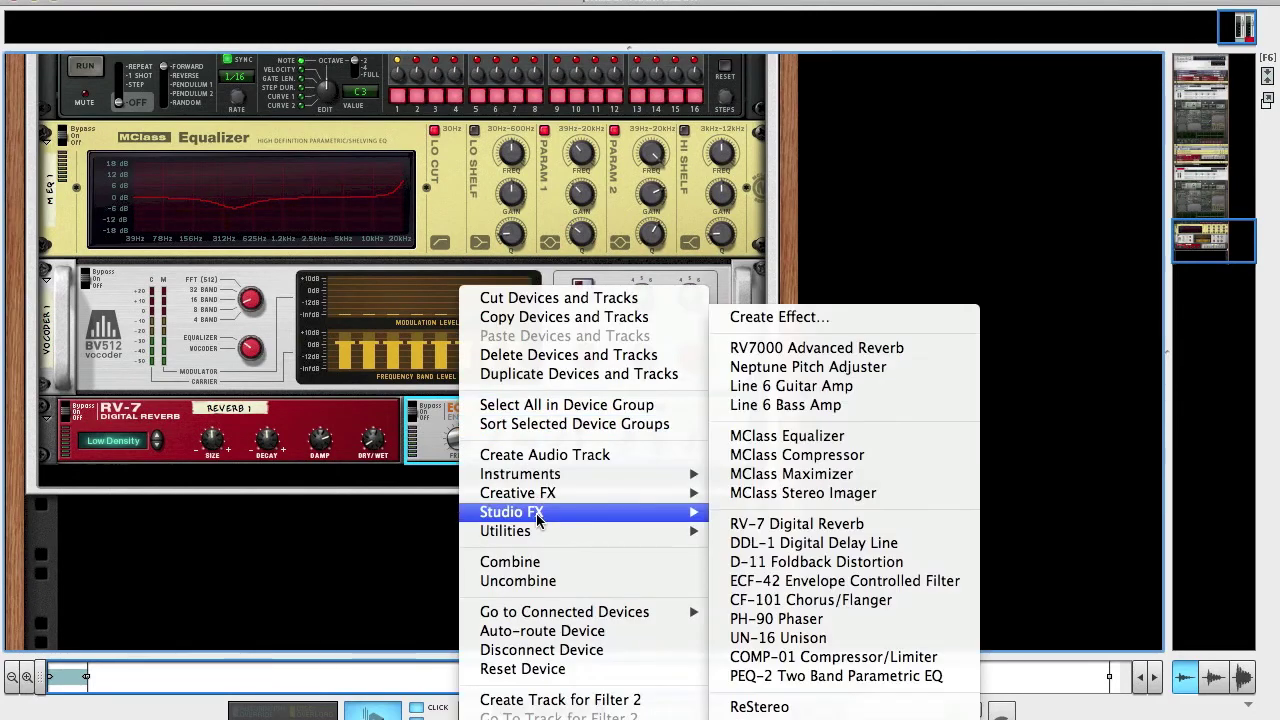
mouse_move(548, 495)
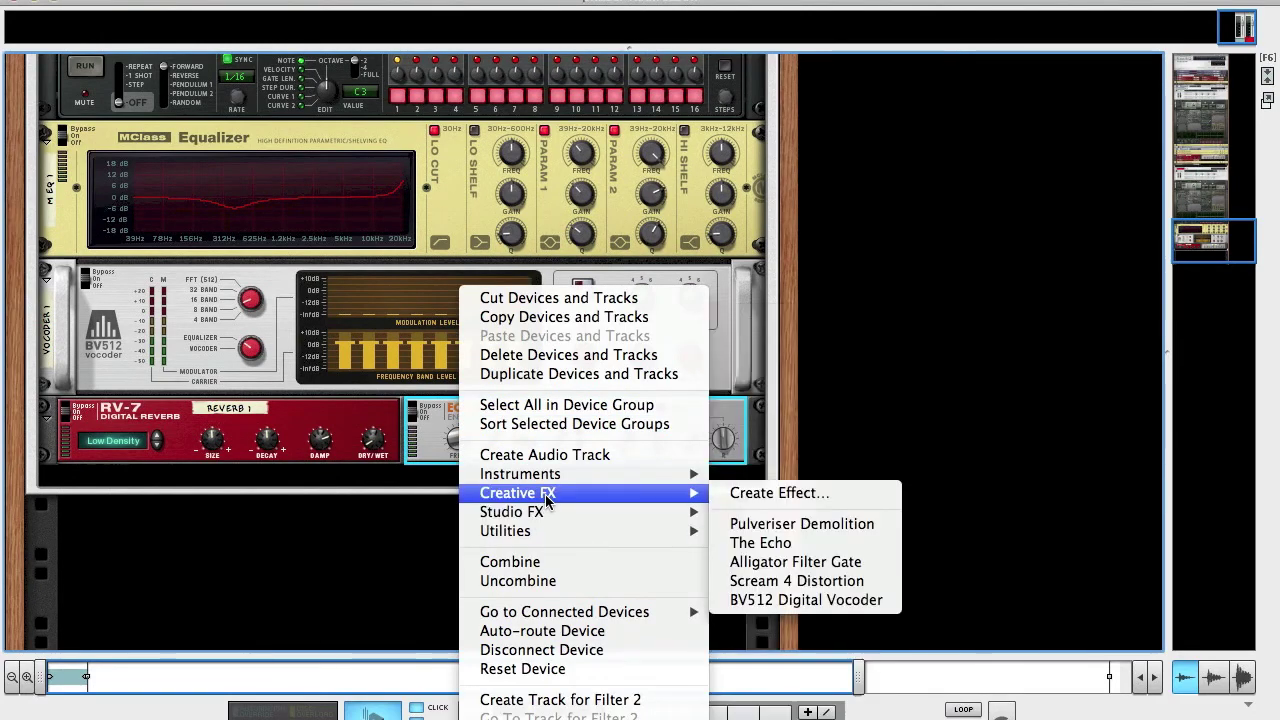
click(795, 581)
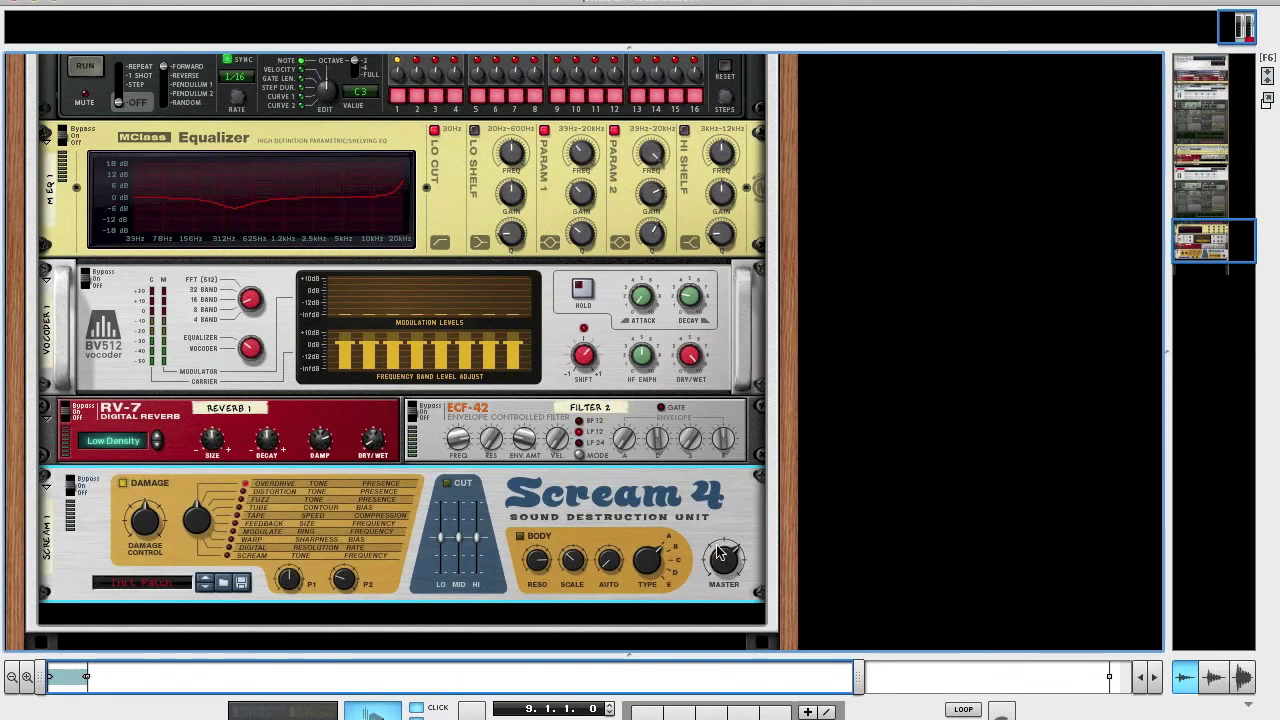
Raise the Scream 4 P1 parameter and lower its Body resonance to 60
drag(289, 582, 284, 487)
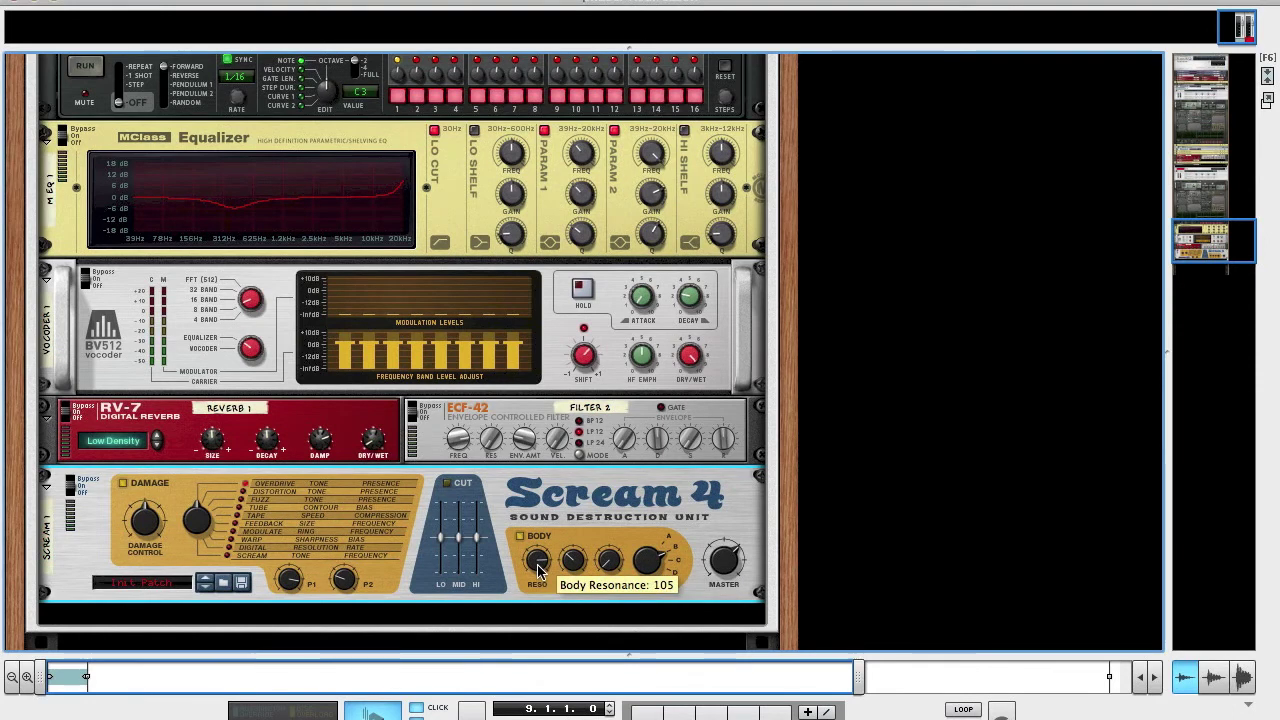
drag(538, 568, 538, 655)
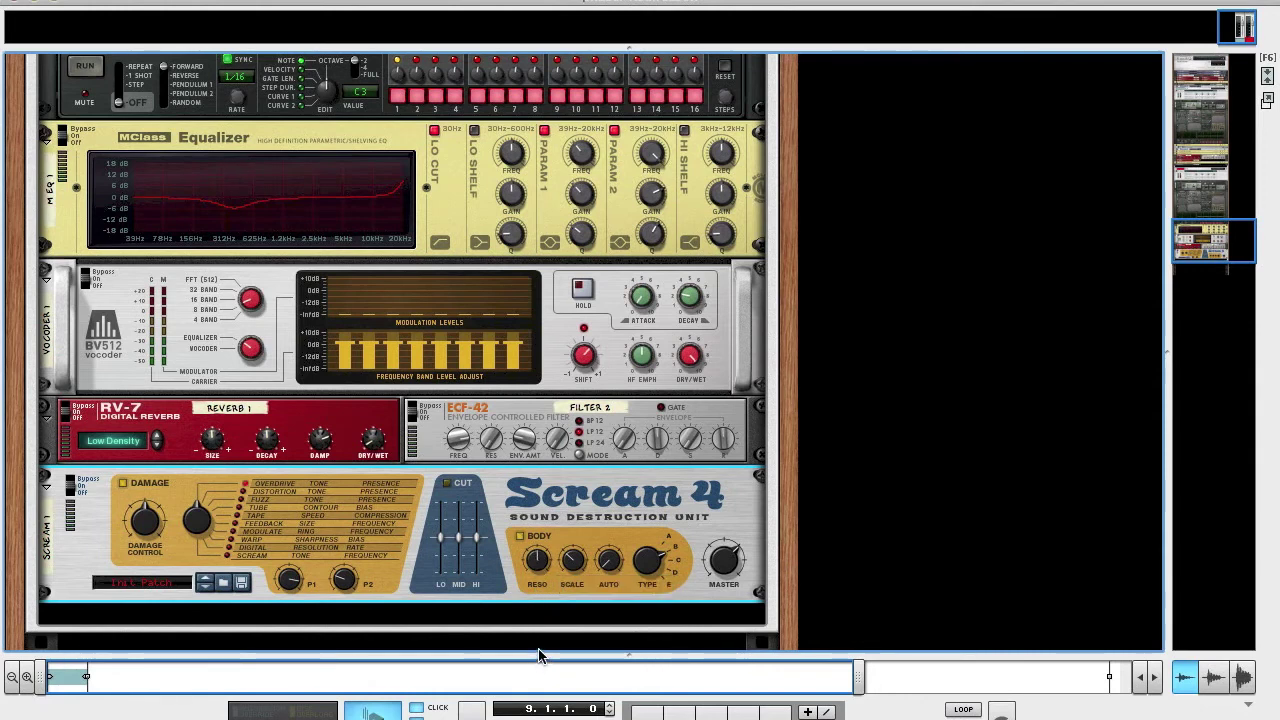
mouse_move(586, 562)
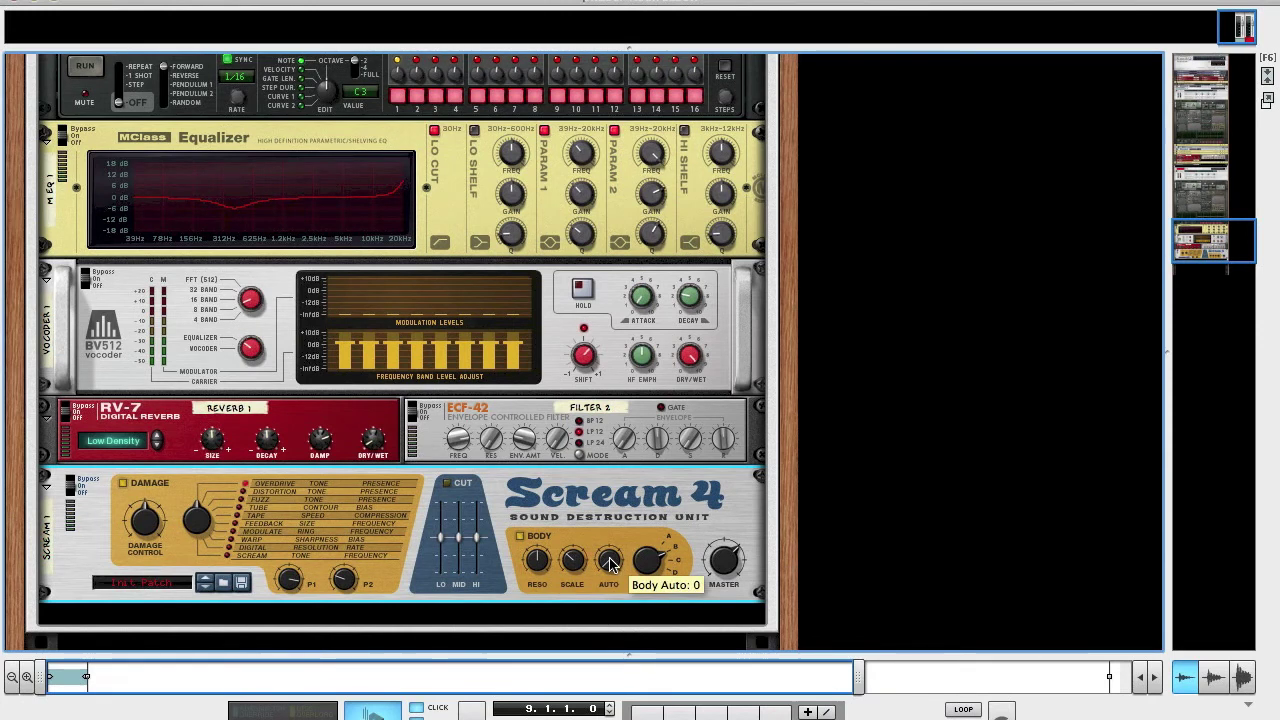
scroll(610, 563, down, 3)
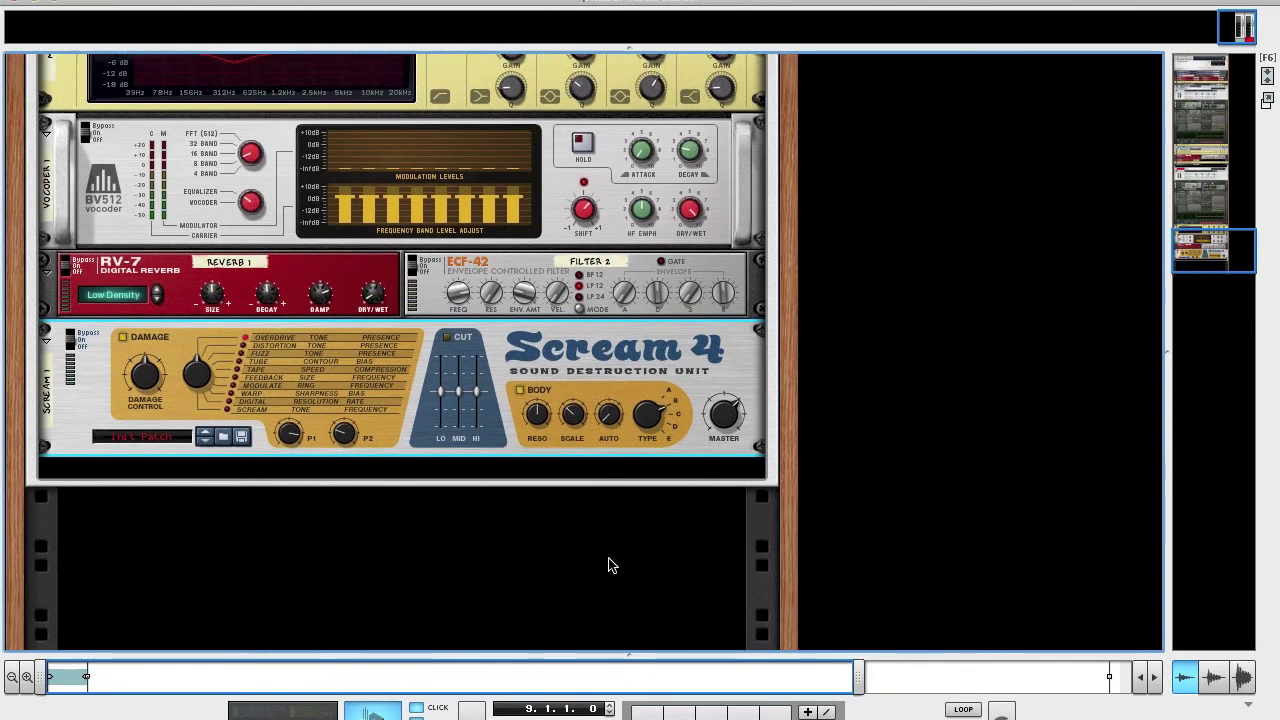
Add an MClass Compressor and an MClass Maximizer after Scream 4
right_click(506, 473)
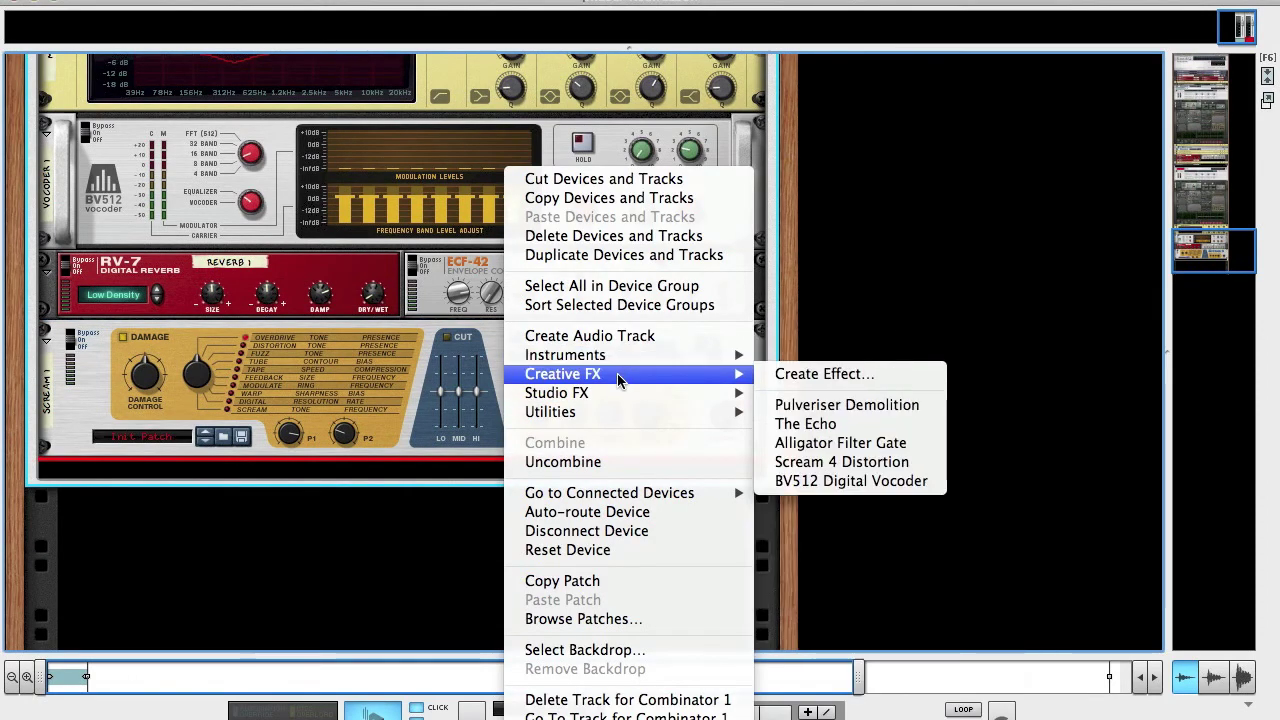
mouse_move(623, 393)
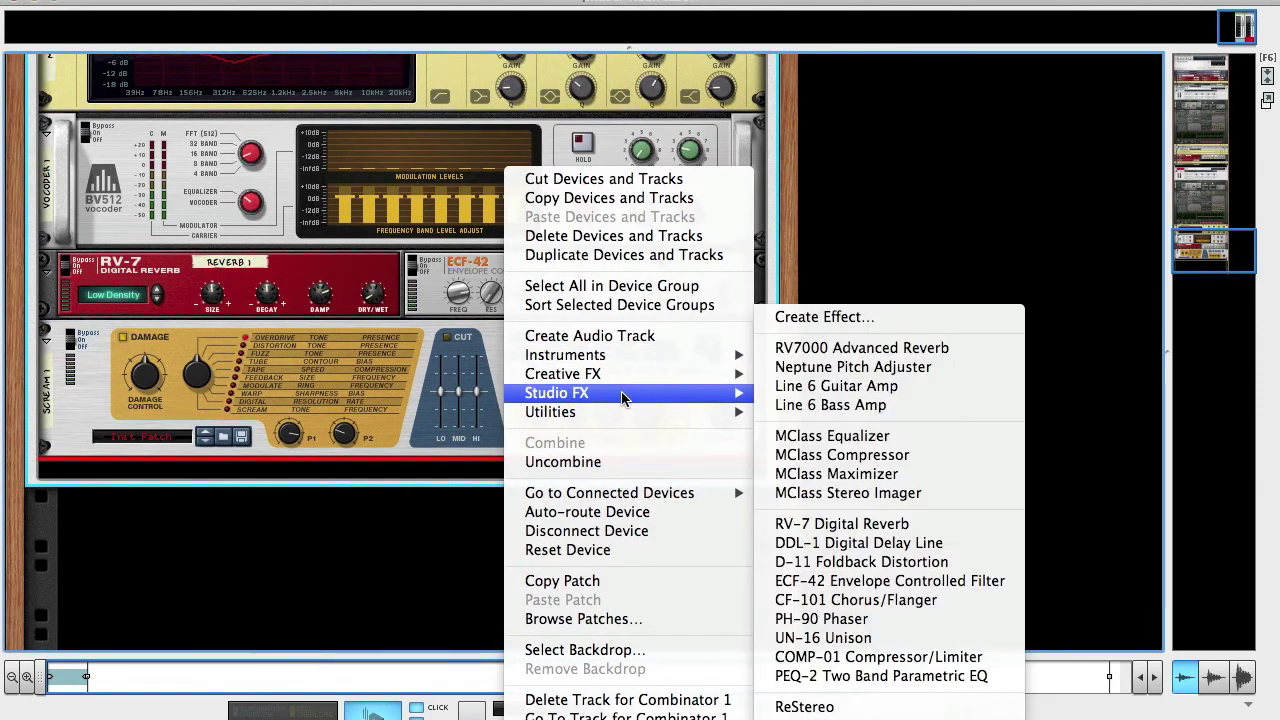
click(842, 455)
right_click(472, 513)
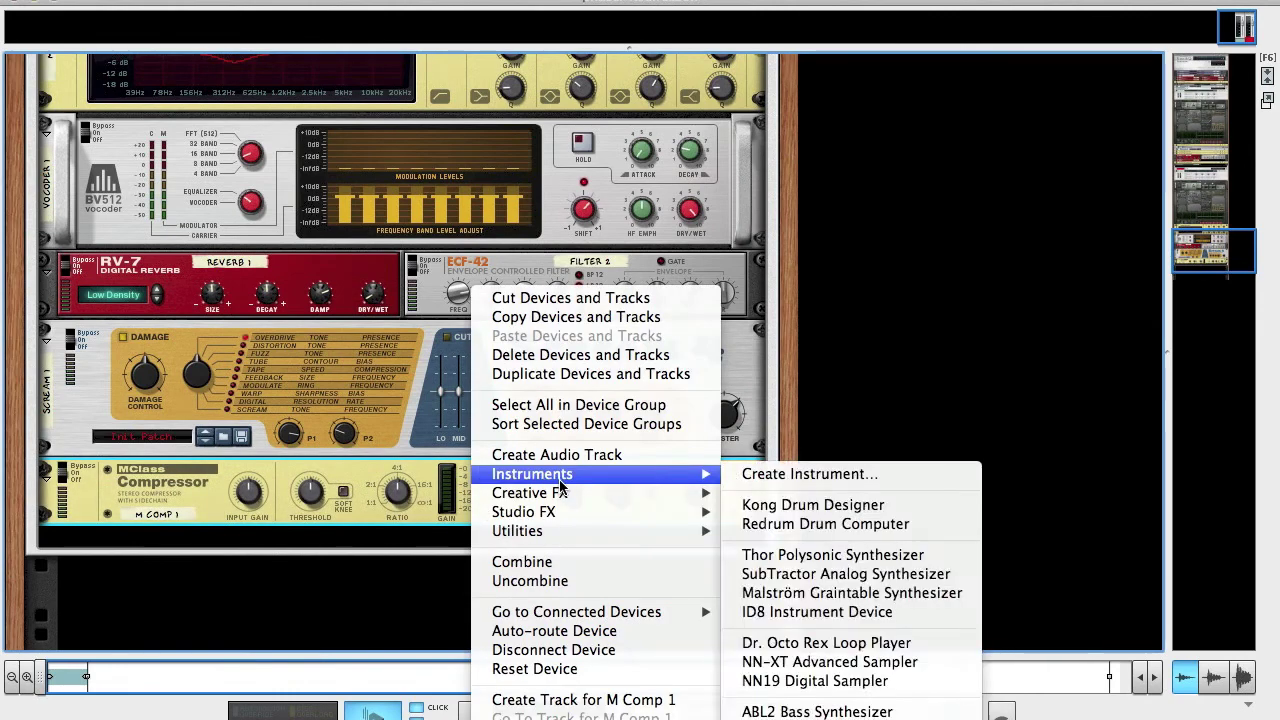
mouse_move(645, 514)
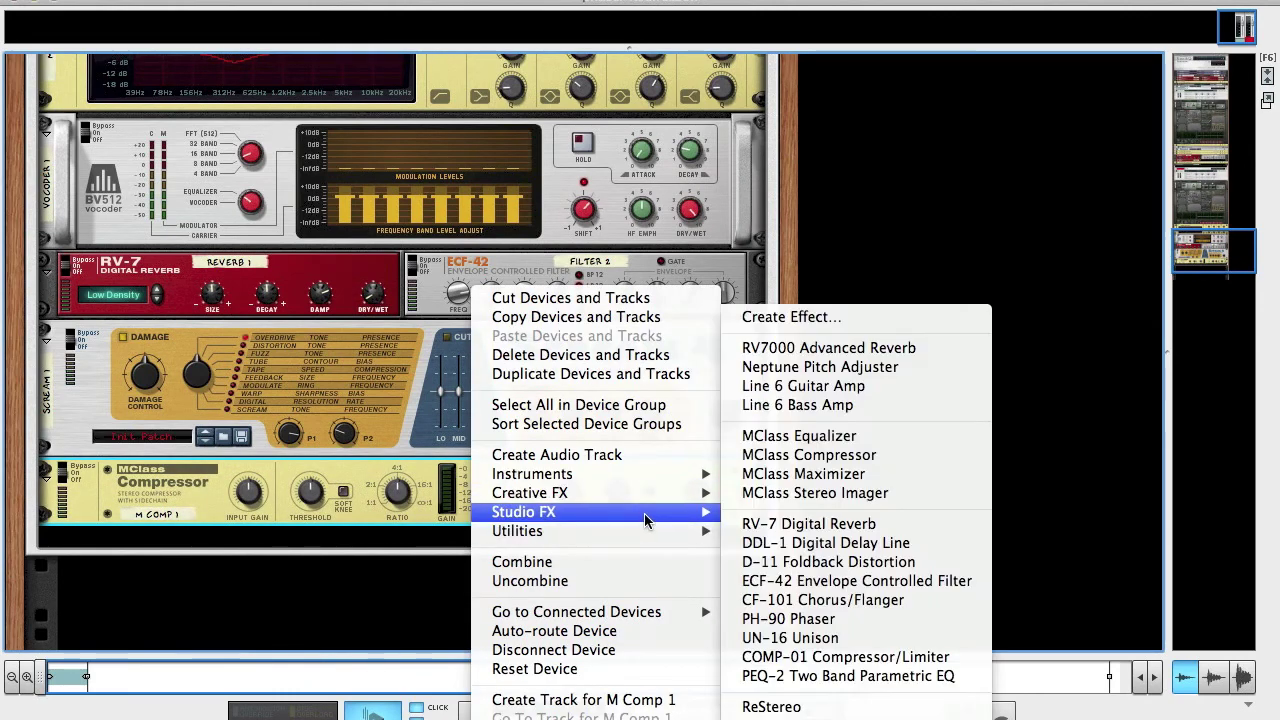
click(833, 476)
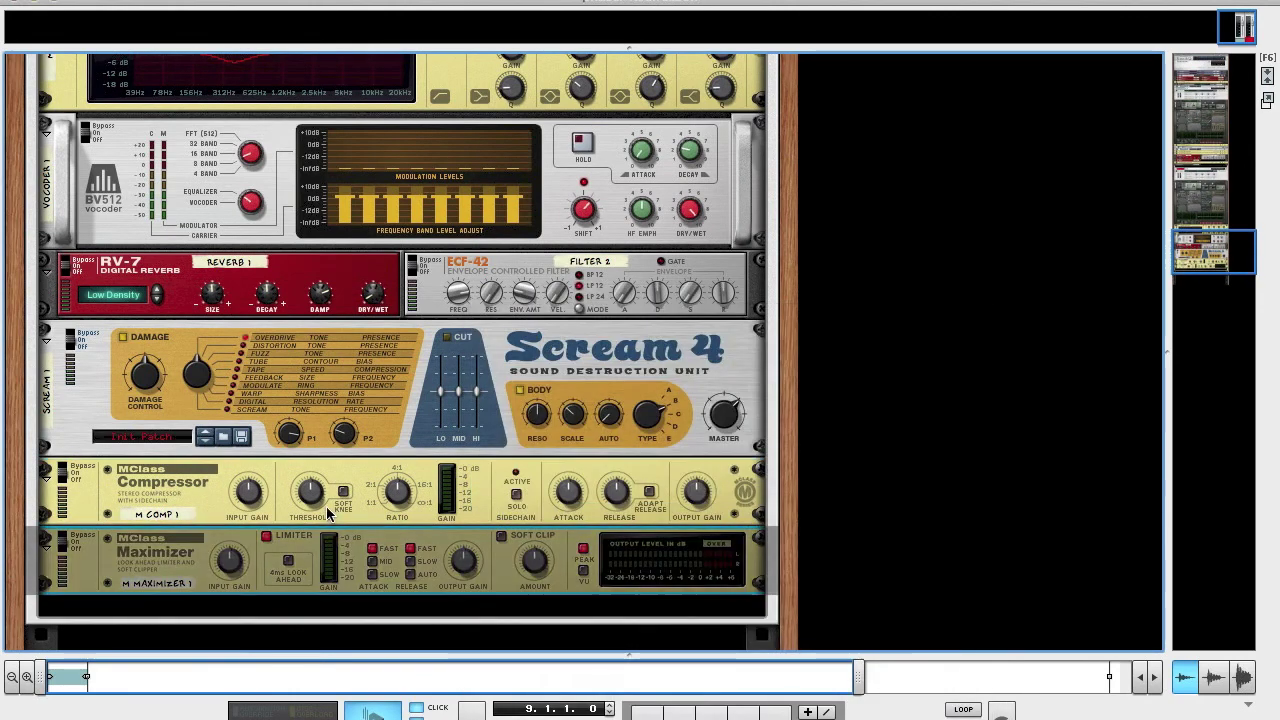
Set compressor input gain to 1.7 dB, threshold about -9.9 dB, ratio about 2.58:1
scroll(248, 470, down, 2)
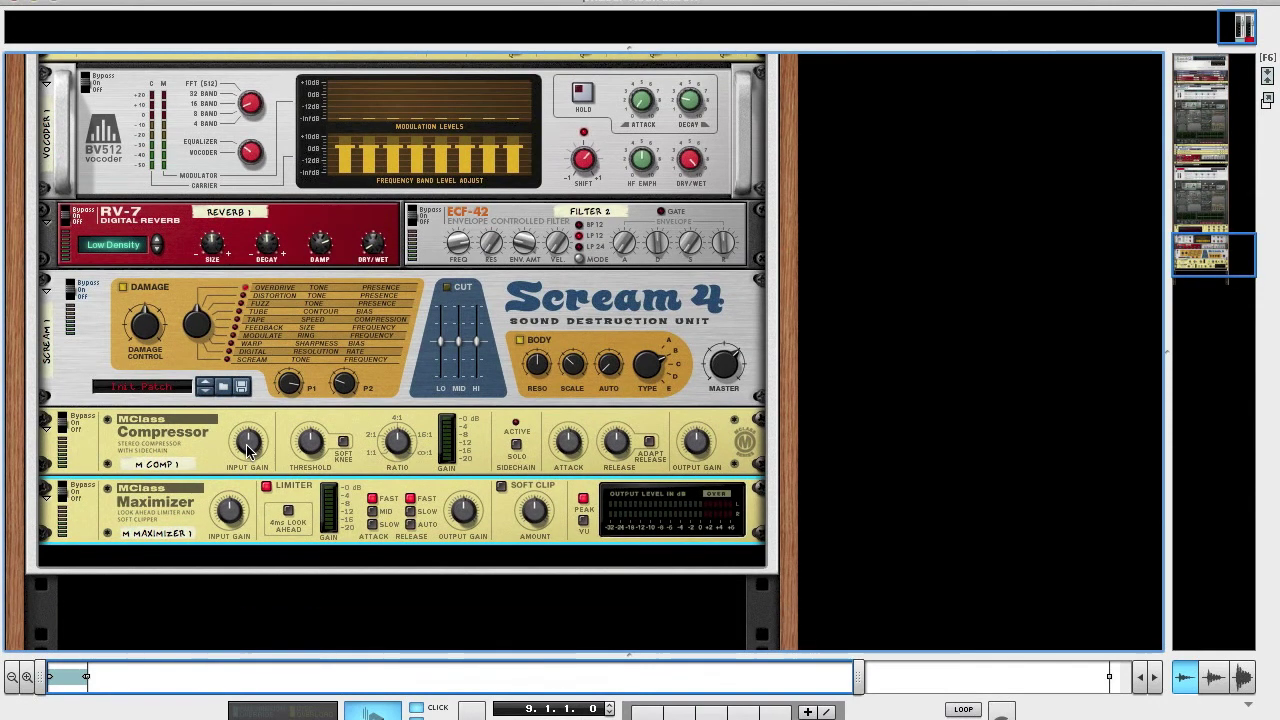
drag(248, 450, 248, 421)
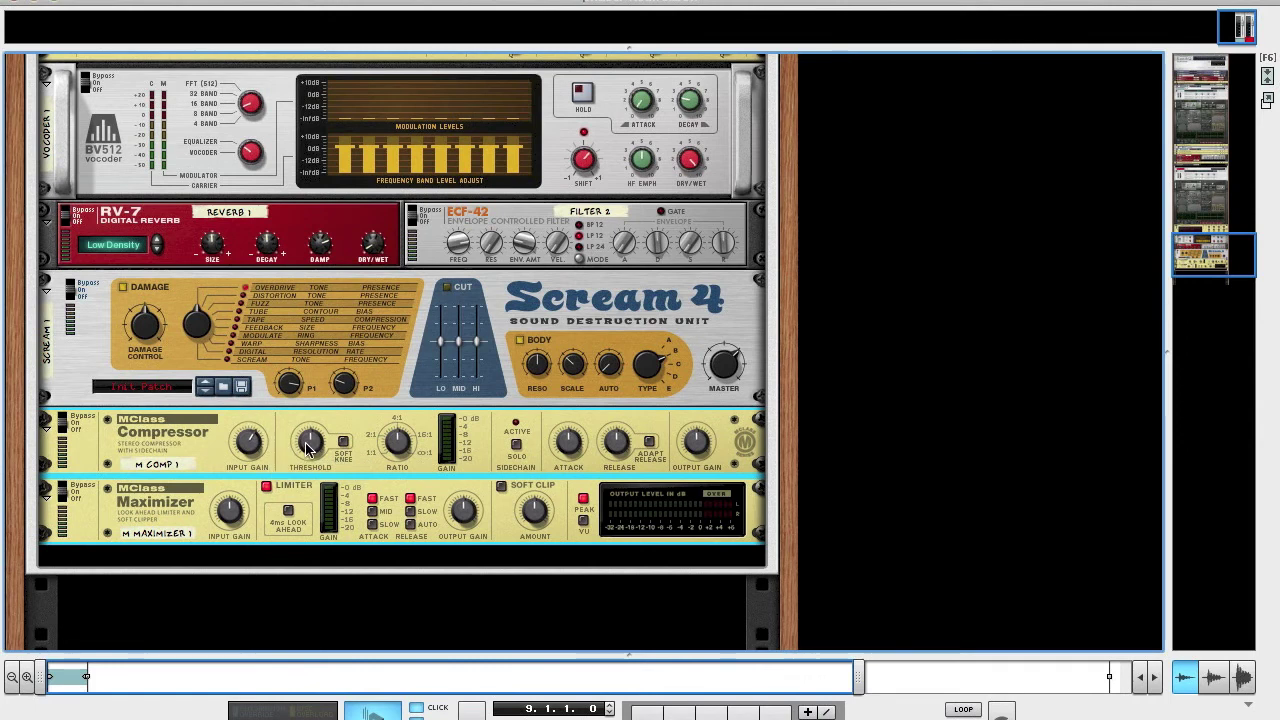
mouse_move(307, 446)
drag(310, 447, 310, 436)
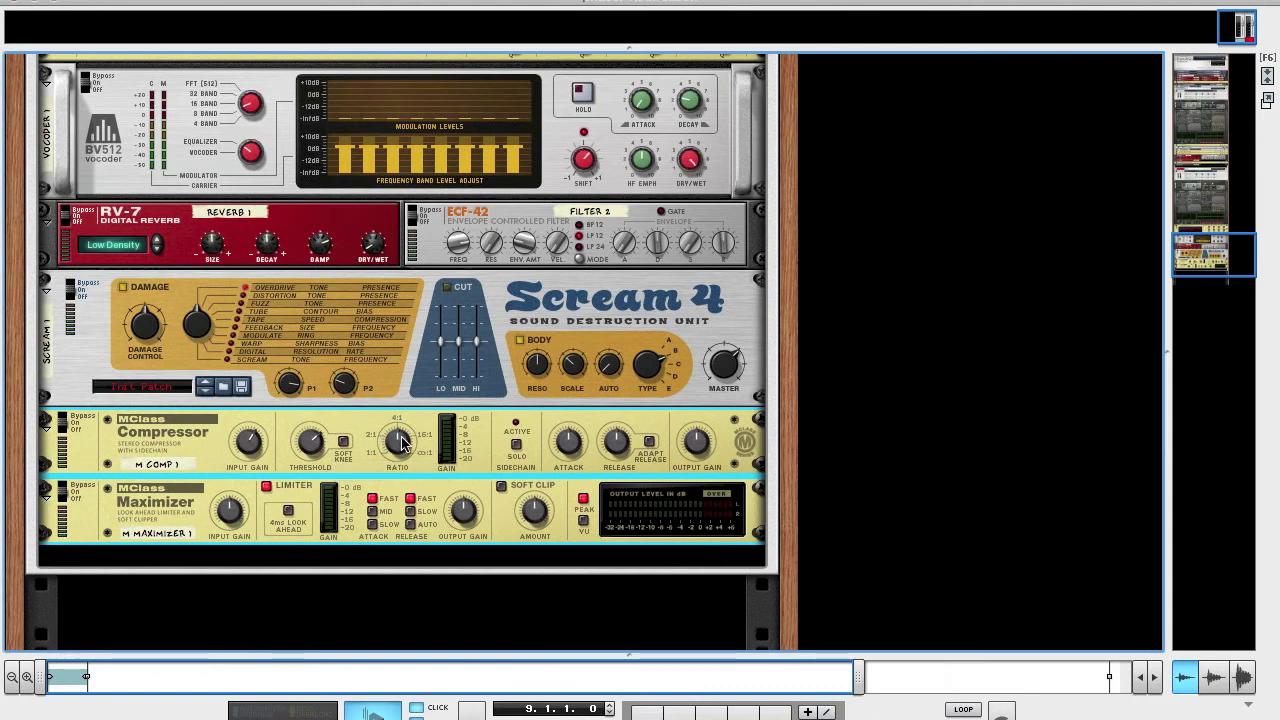
mouse_move(404, 447)
drag(404, 452, 404, 451)
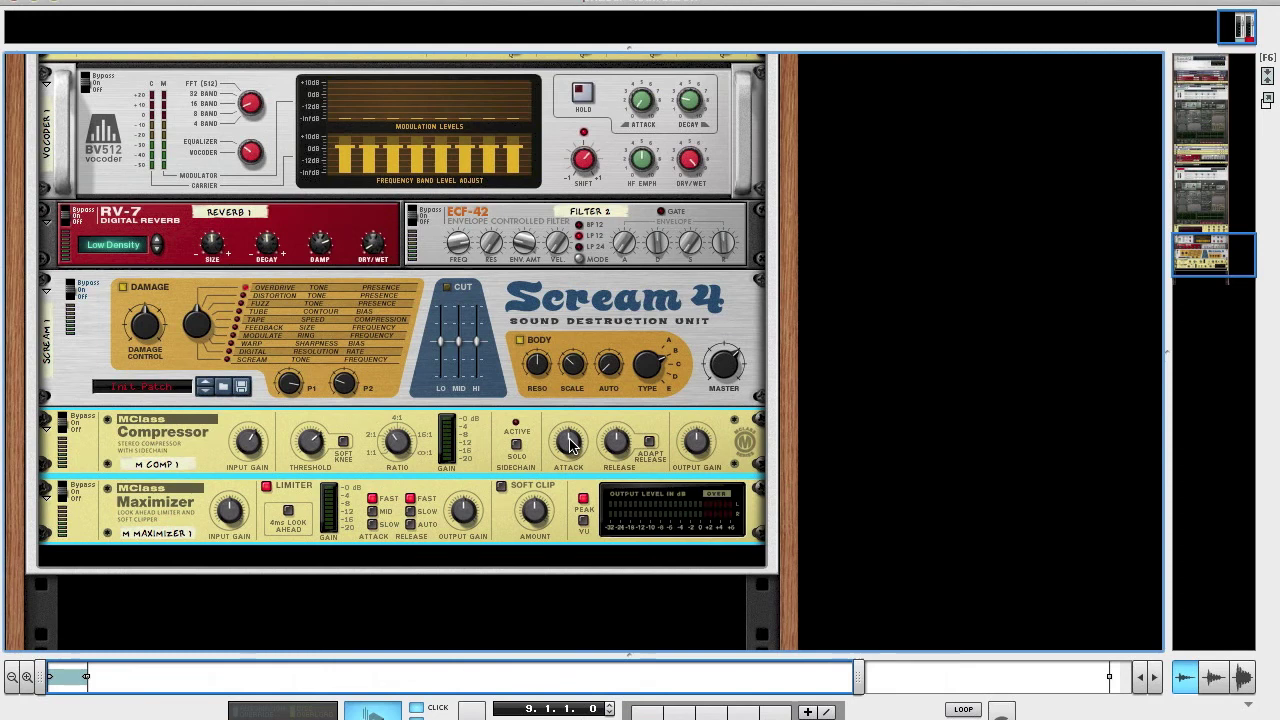
mouse_move(618, 448)
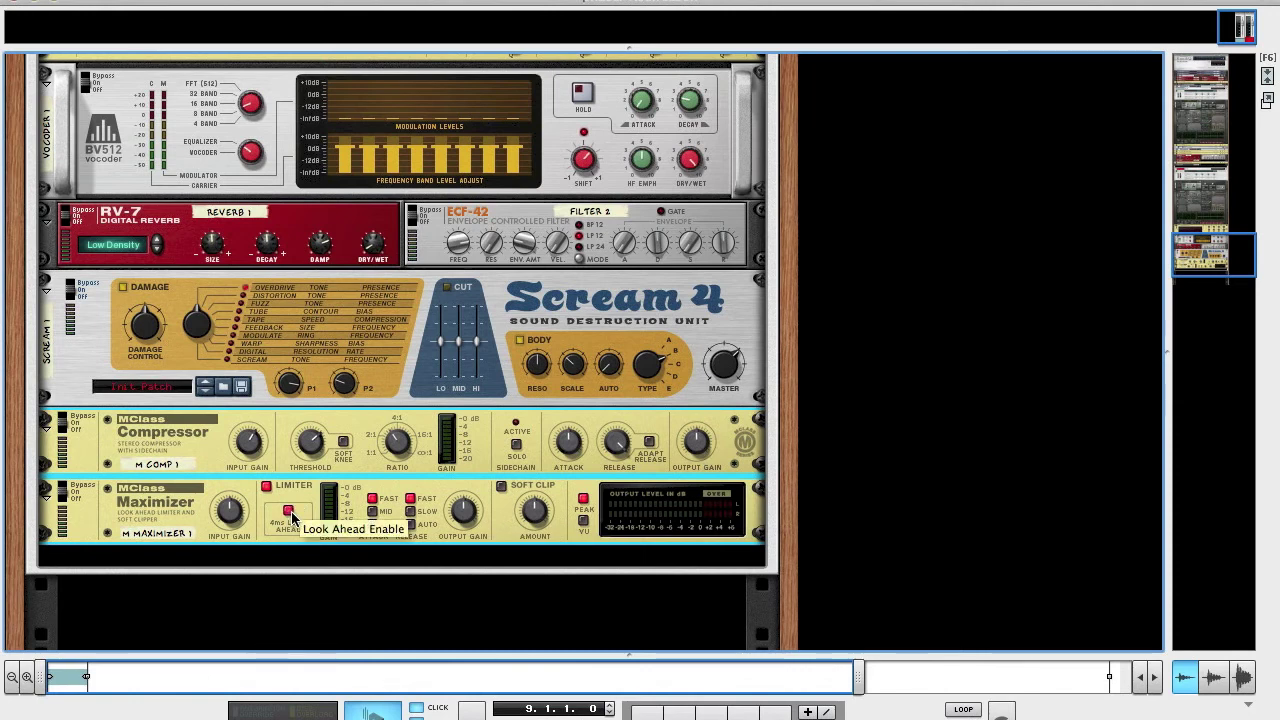
Give the Maximizer 1.7 dB input gain, slow attack and Soft Clip, then show the sequencer
mouse_move(238, 522)
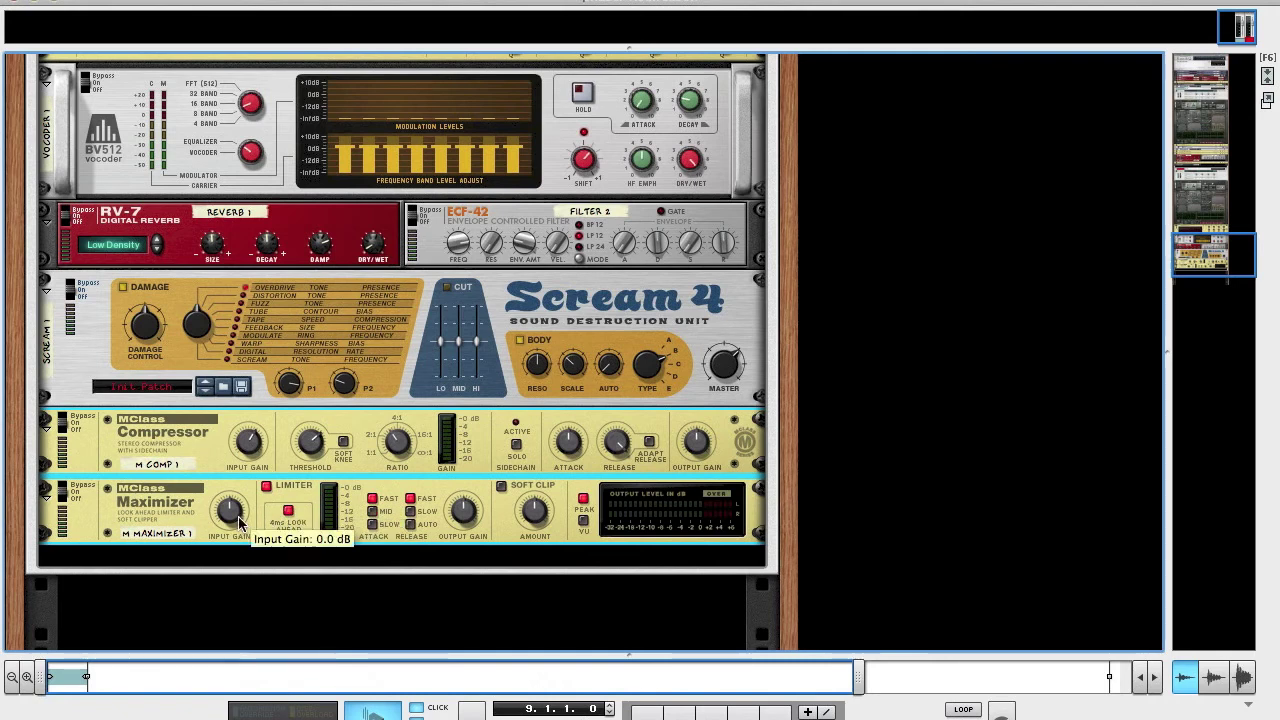
drag(238, 512, 236, 503)
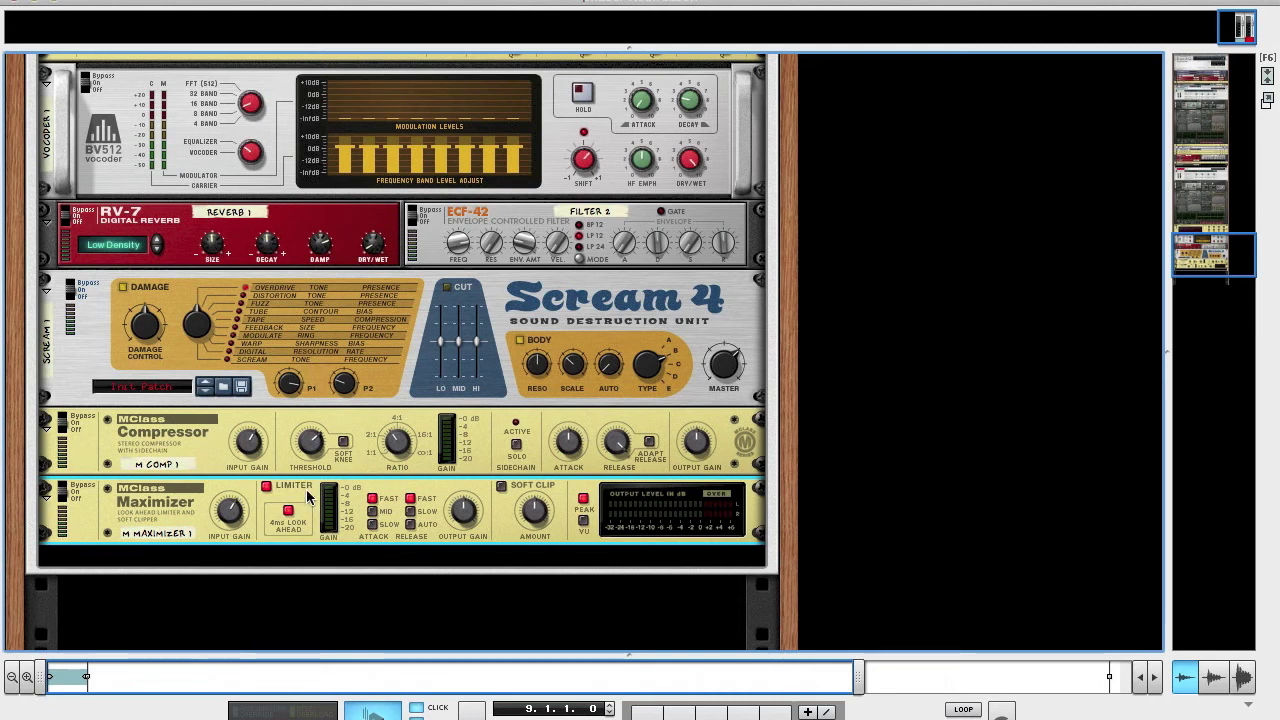
click(375, 526)
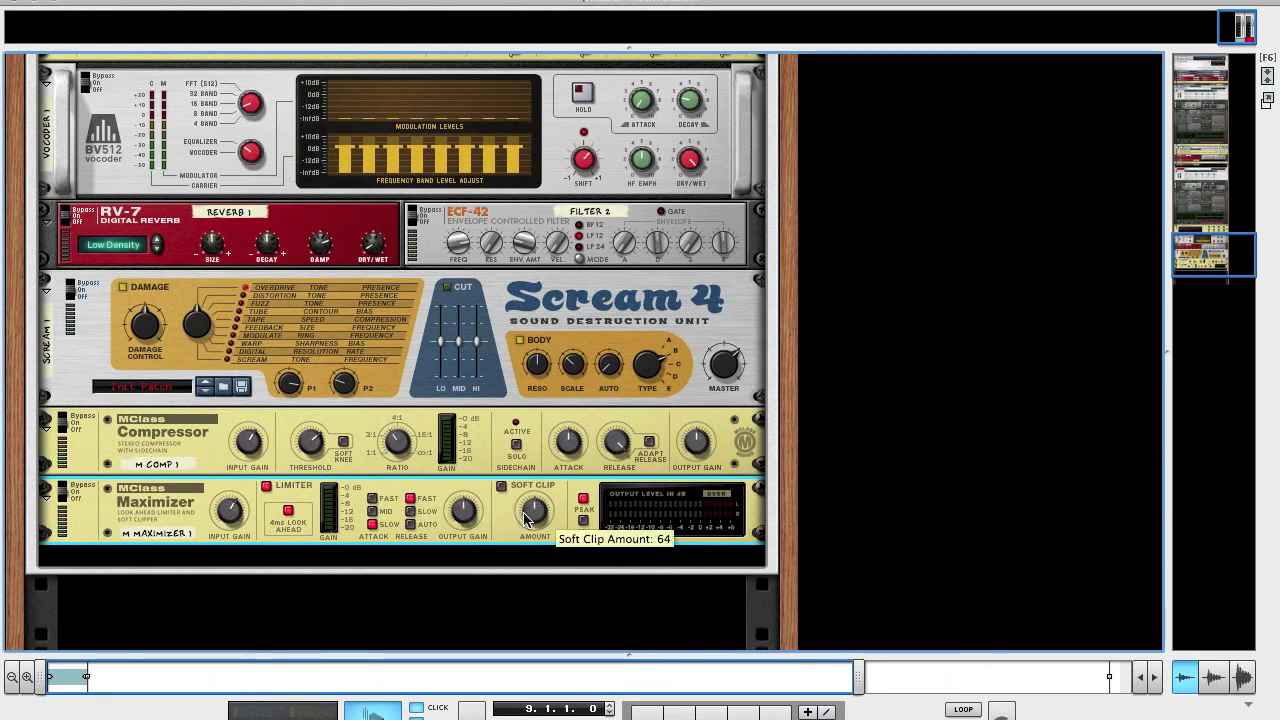
click(501, 489)
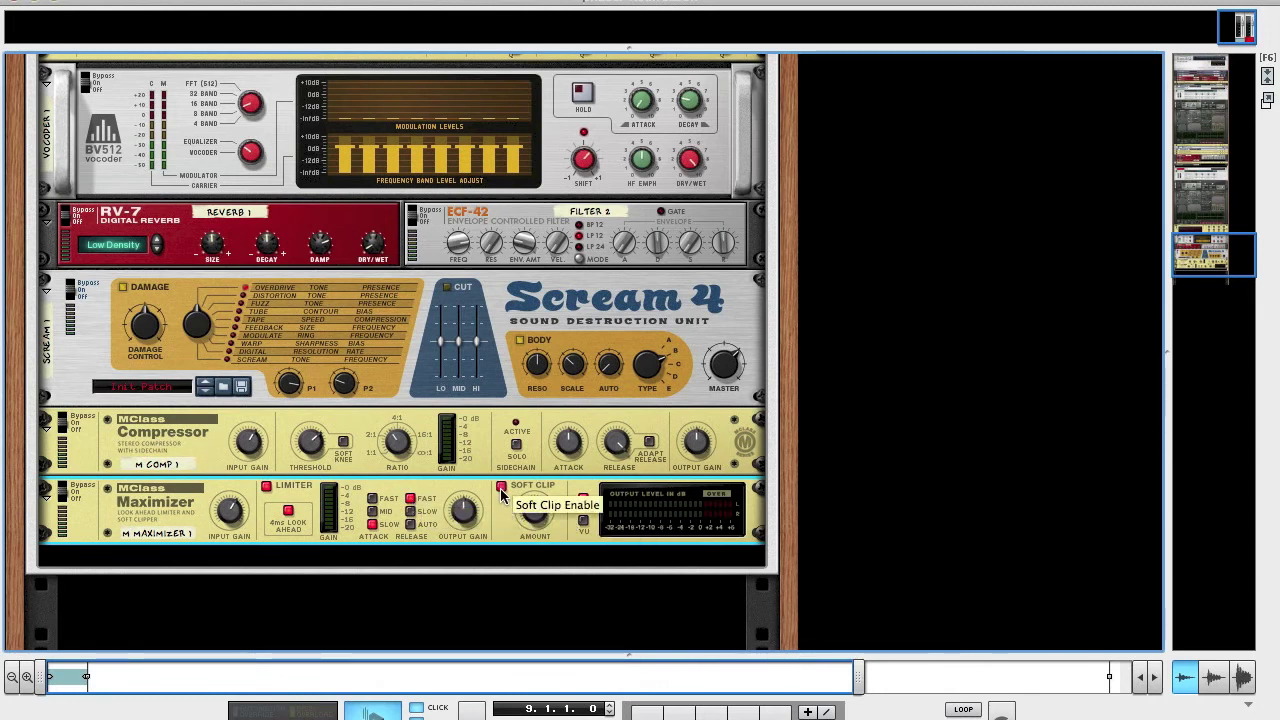
key(F7)
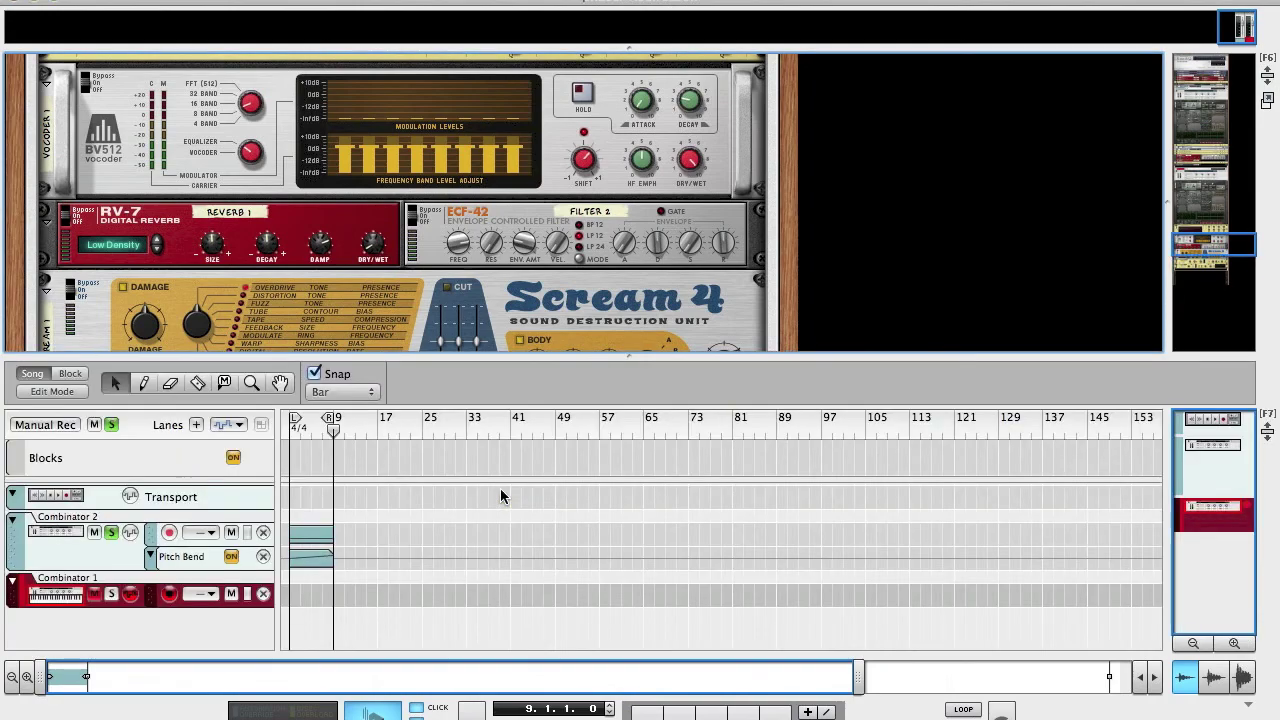
Add a pitch-bend automation lane for Combinator 1 and show the sequencer full-window
key(F7)
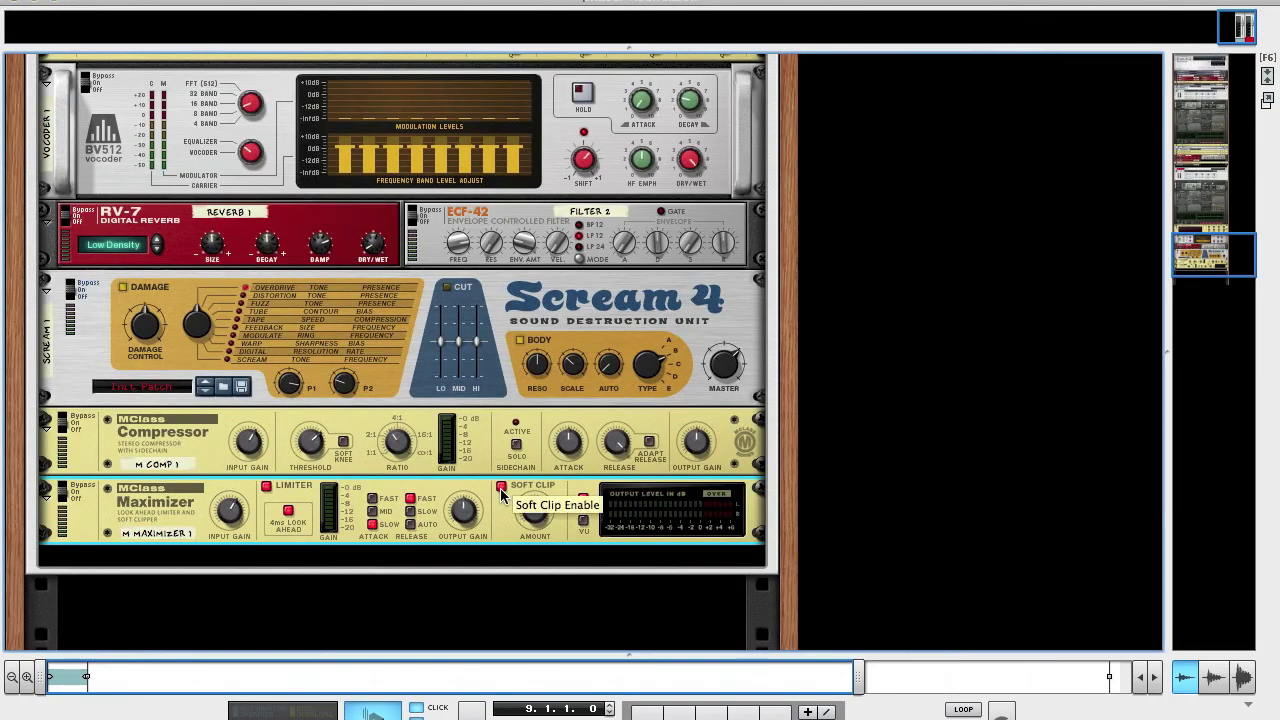
scroll(560, 591, up, 5)
scroll(414, 423, up, 3)
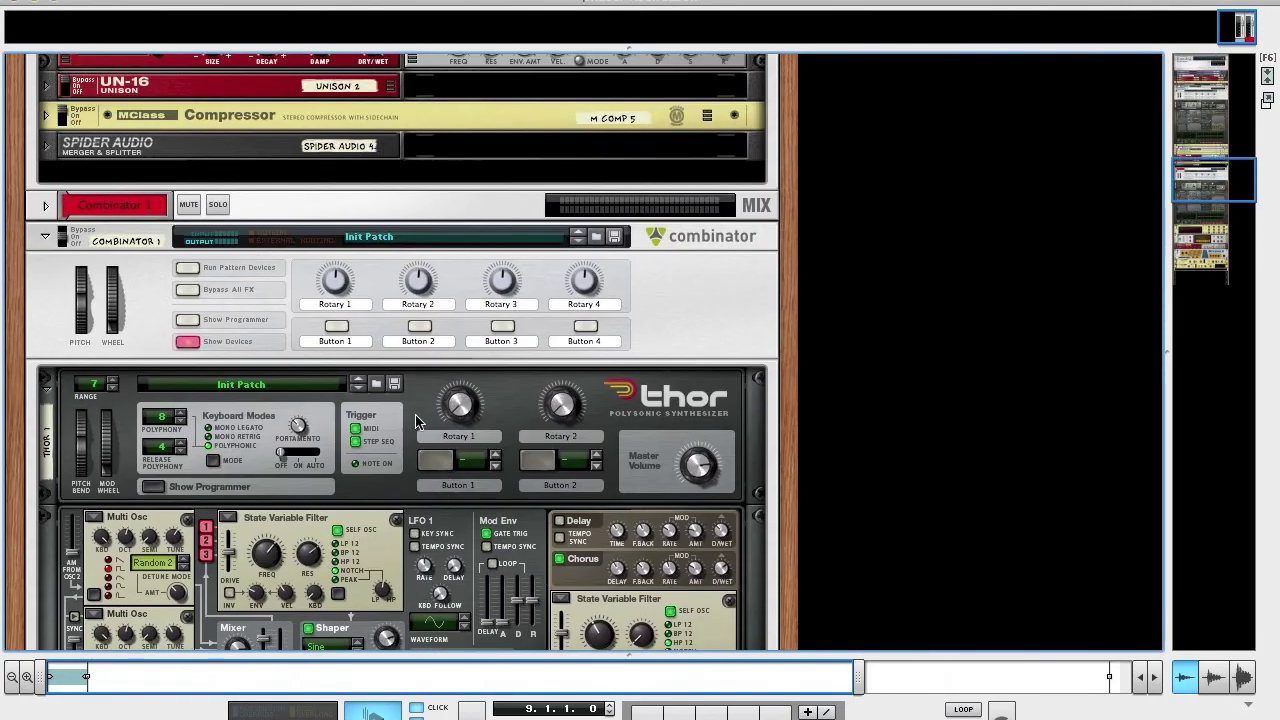
alt+click(84, 300)
key(F6)
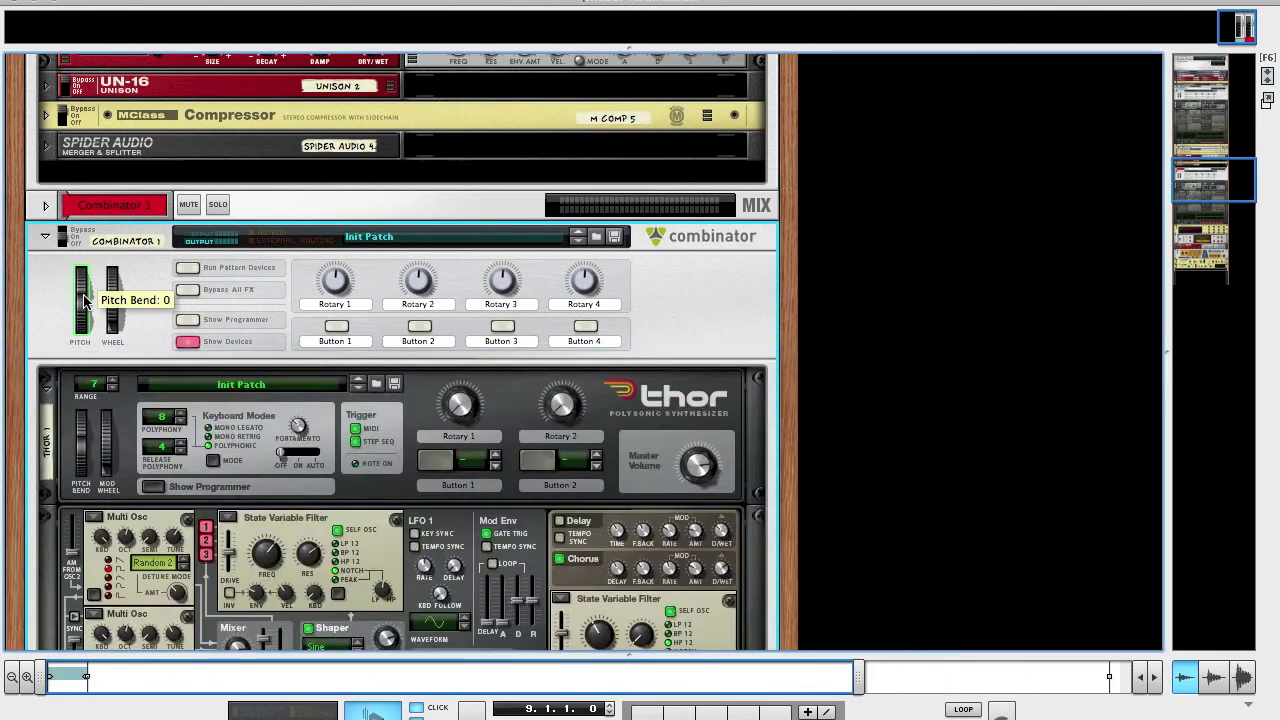
key(F7)
Move Combinator 2's note and pitch-bend clips onto Combinator 1's lanes
click(323, 251)
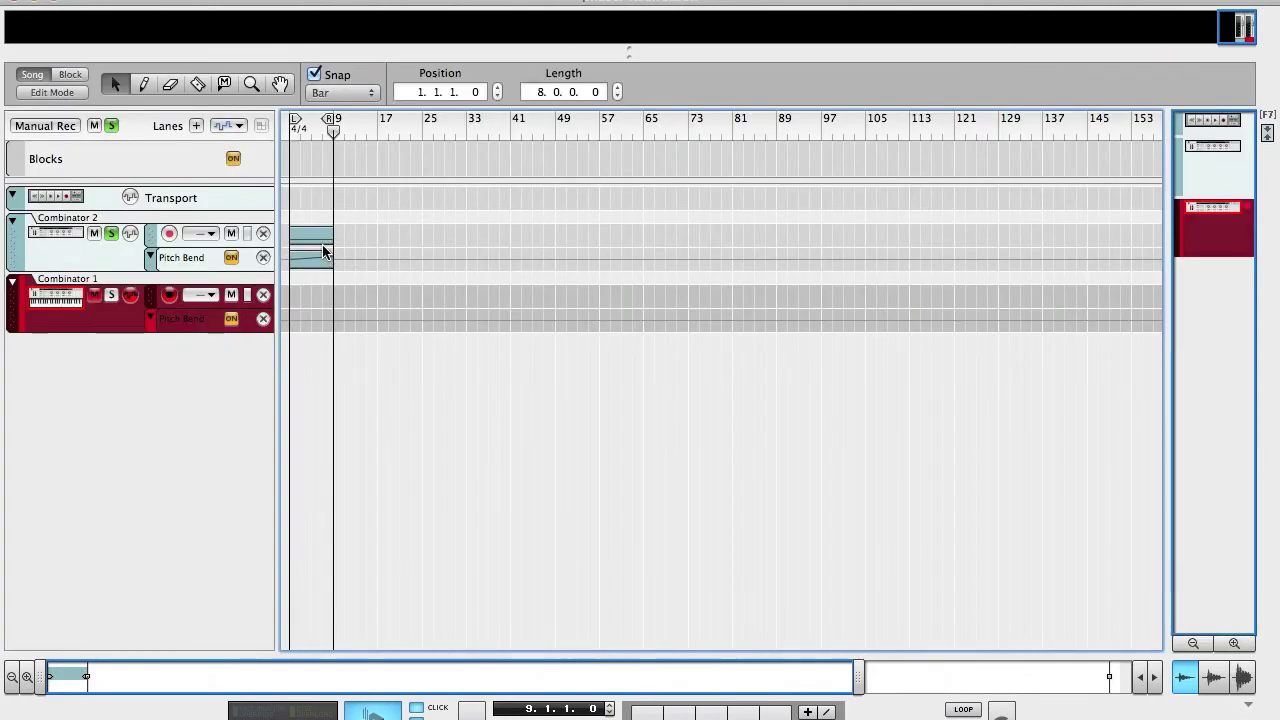
mouse_move(322, 332)
mouse_down()
mouse_move(305, 268)
mouse_move(305, 328)
mouse_up()
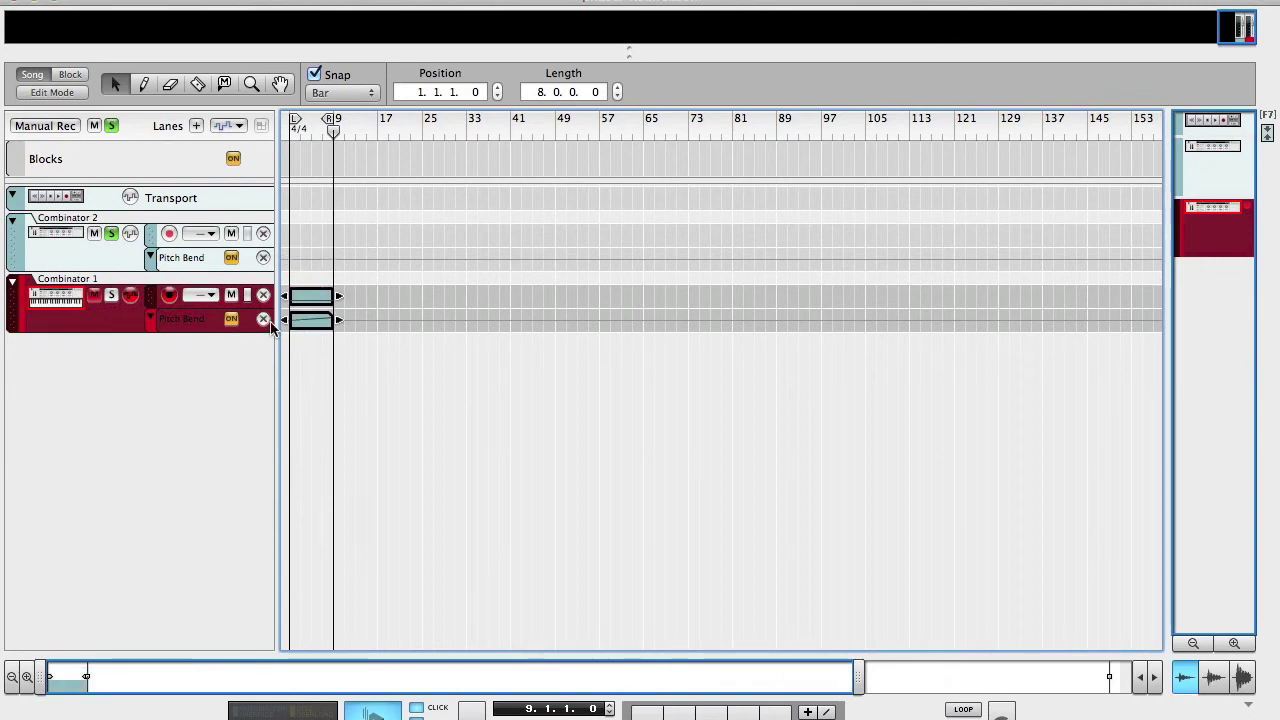
click(112, 233)
Solo Combinator 1, play the song from the start, then switch to the mixer
click(112, 295)
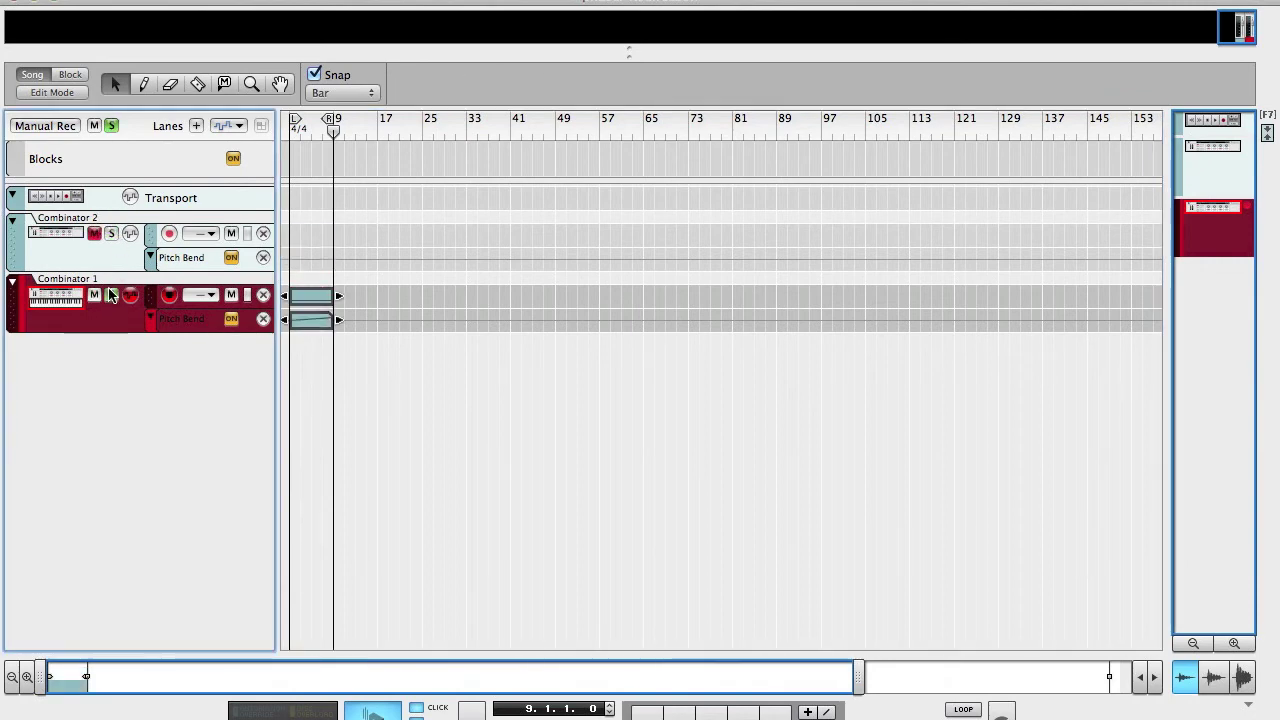
key(KP_0)
key(space)
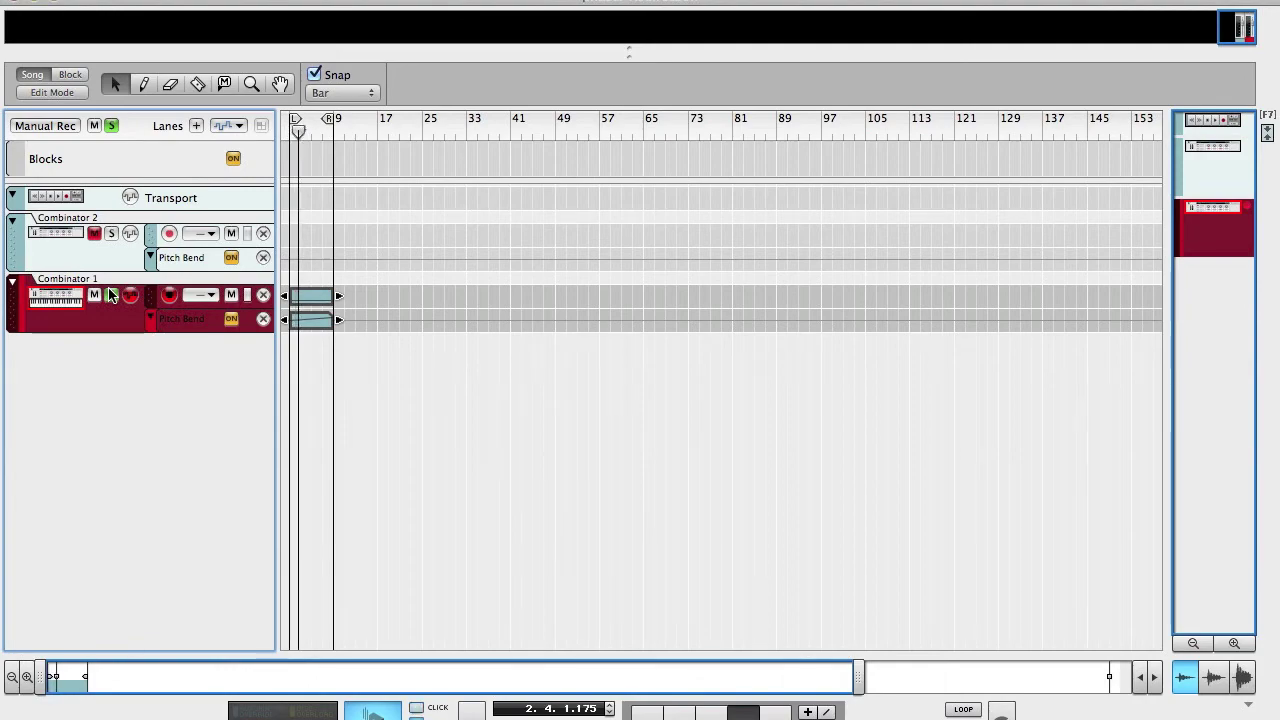
key(F6)
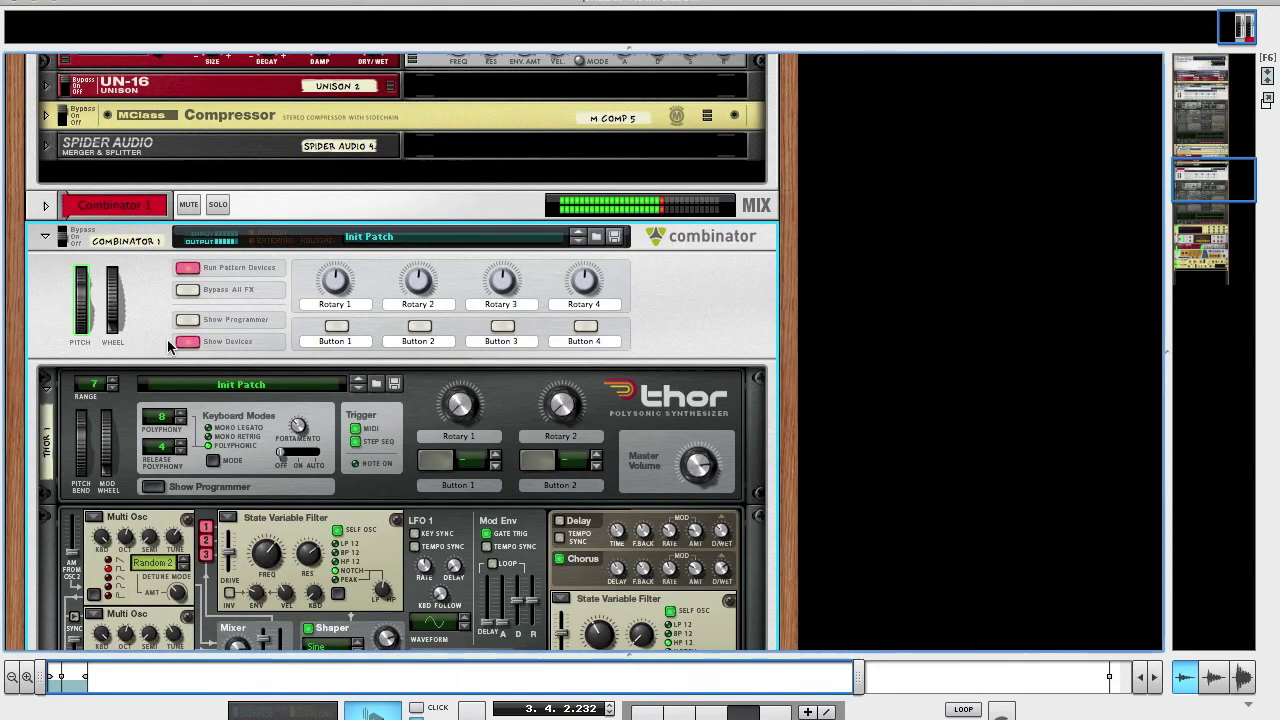
key(F5)
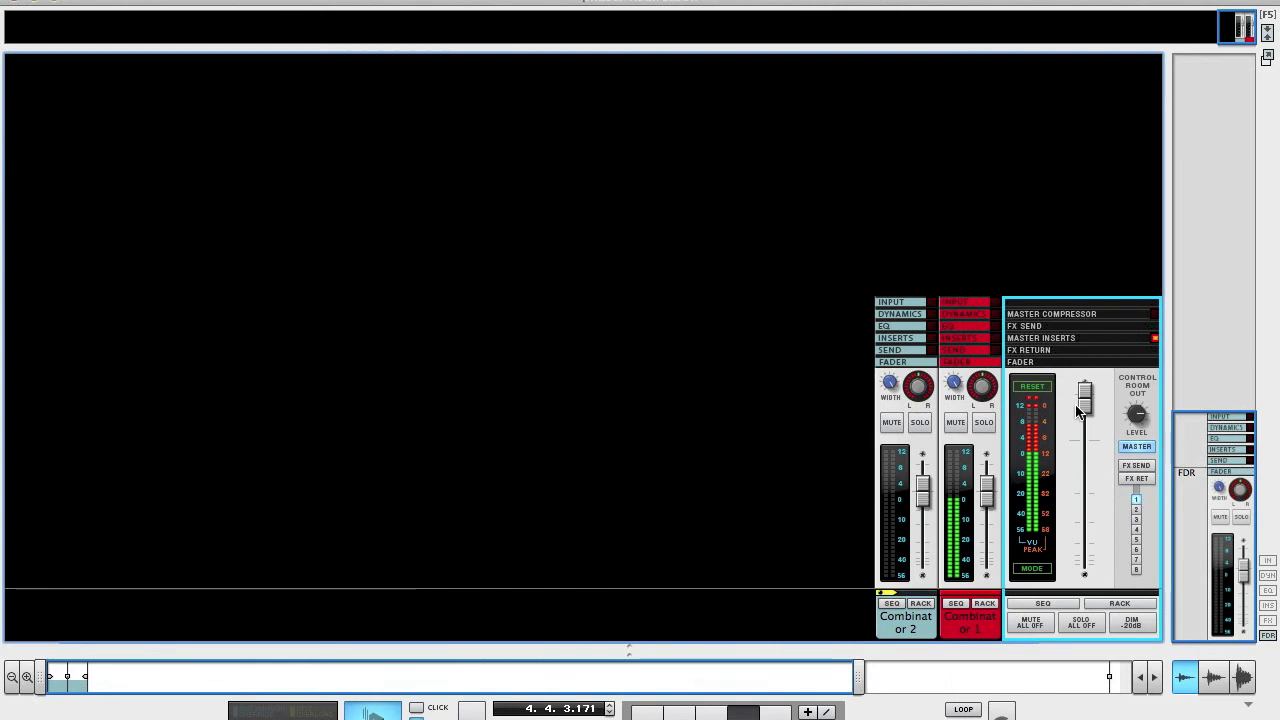
Lower the Master fader to -2.61 dB and return to the device rack
drag(1084, 398, 1087, 454)
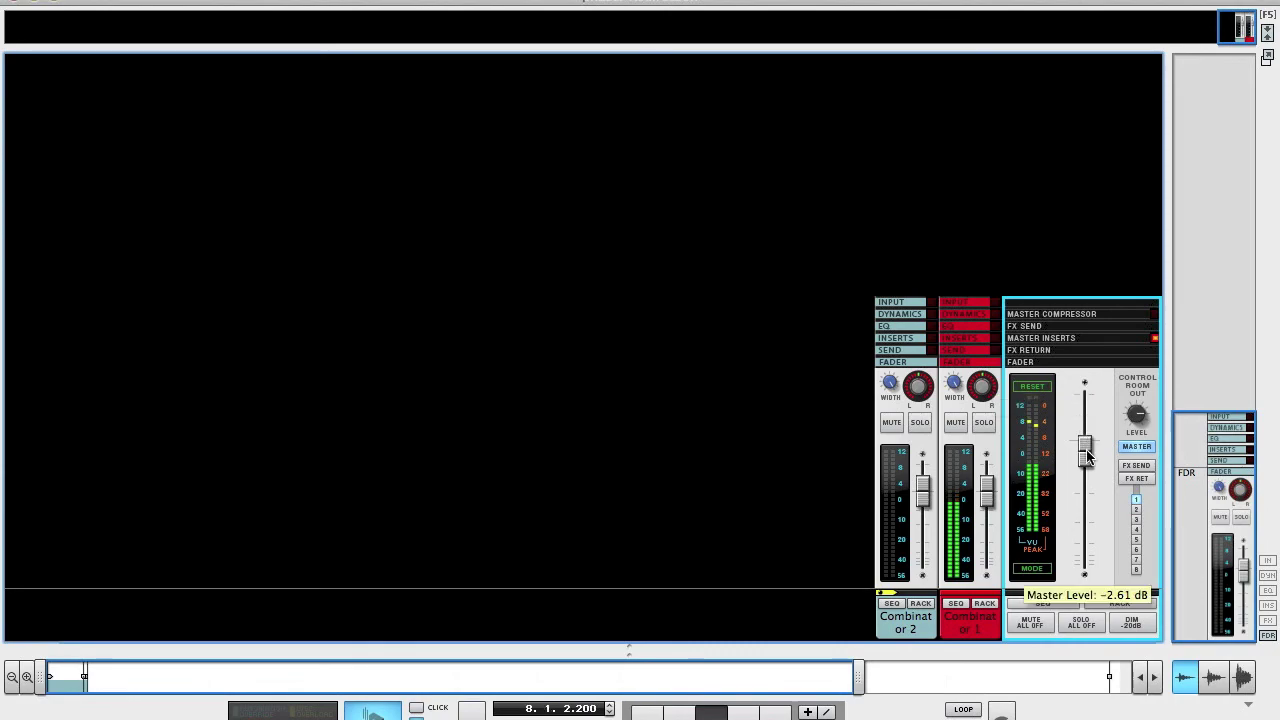
key(F6)
Draw an eight-bar automation clip in the Filter 2 Frequency lane
scroll(1089, 457, down, 10)
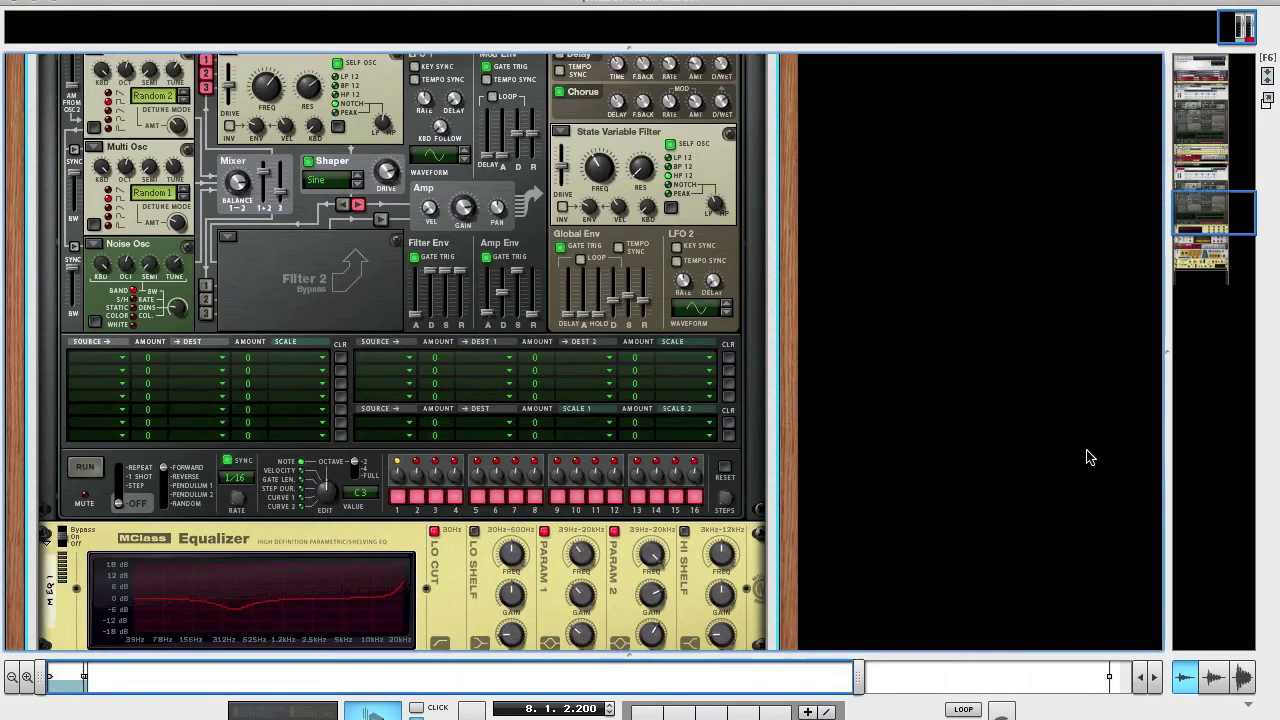
scroll(864, 412, down, 3)
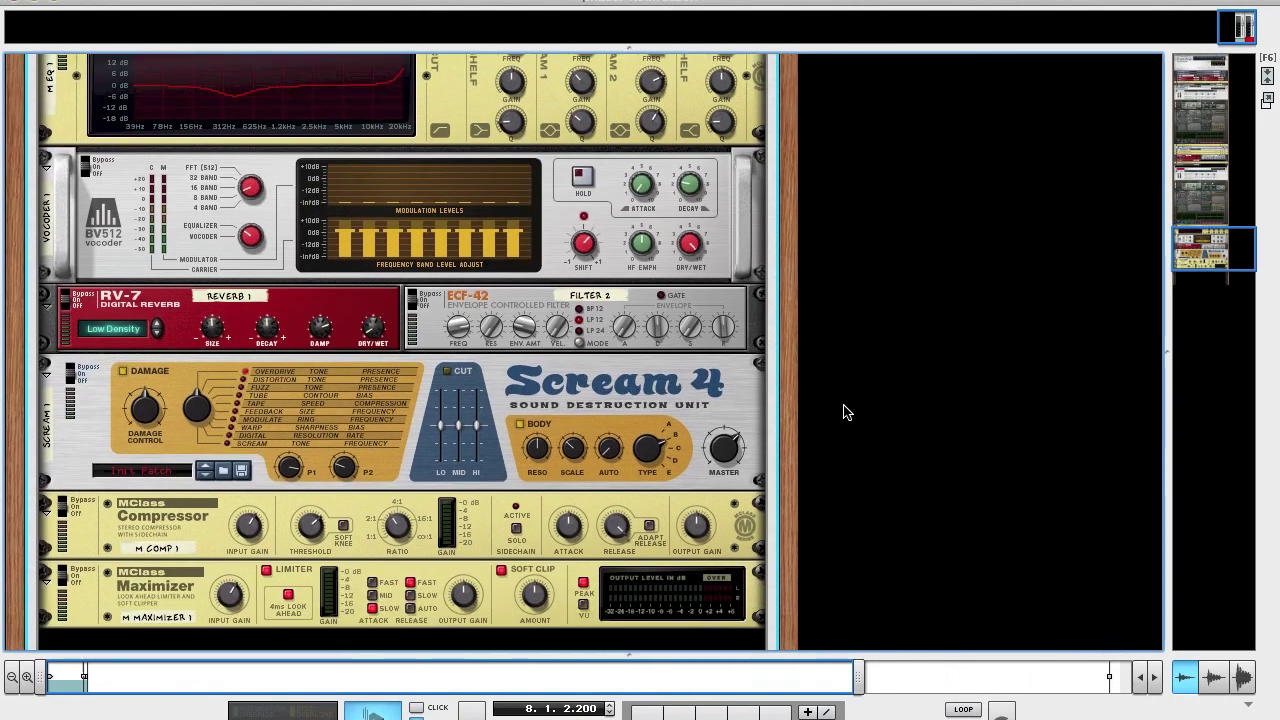
right_click(459, 326)
click(486, 336)
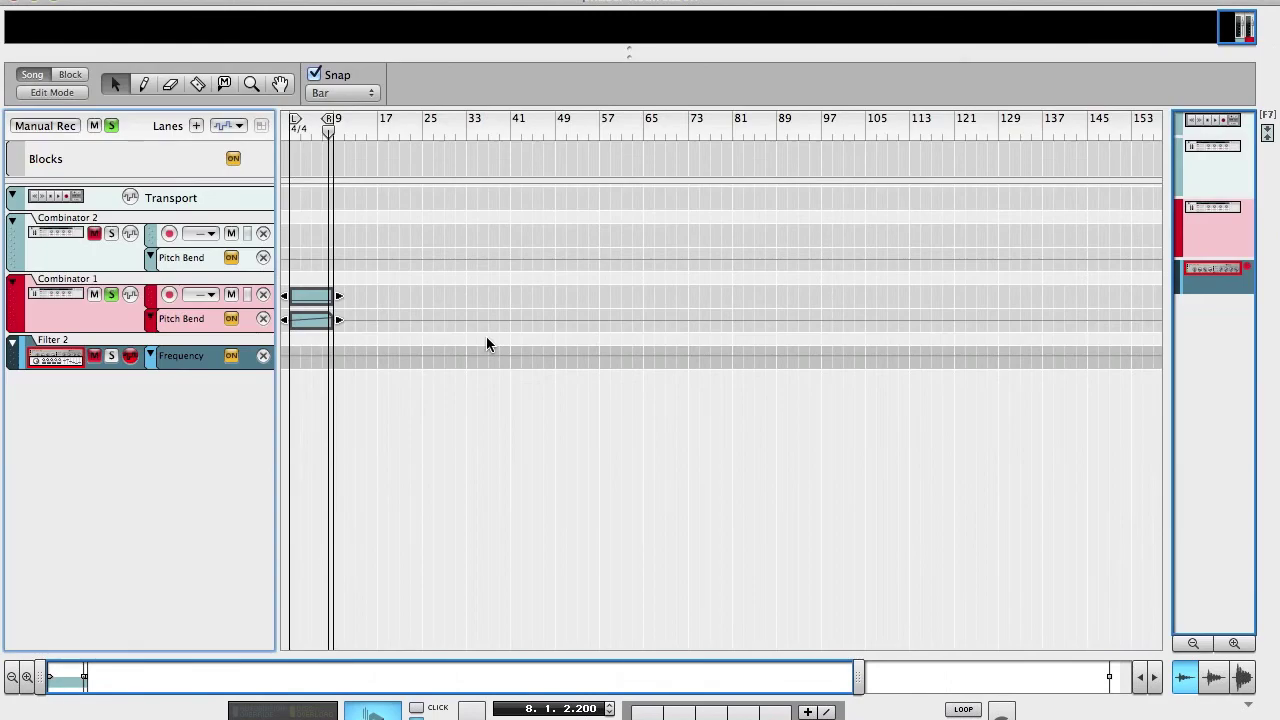
click(292, 355)
drag(292, 355, 329, 357)
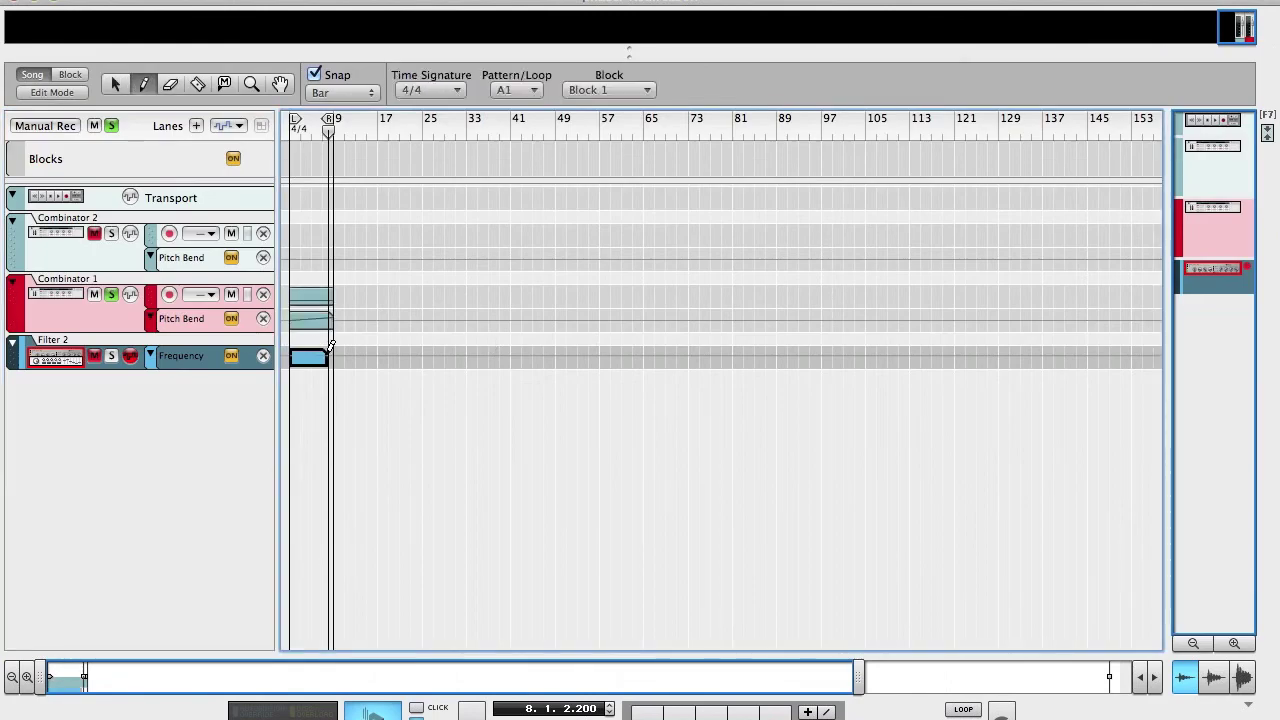
key(q)
click(331, 362)
click(336, 370)
click(314, 358)
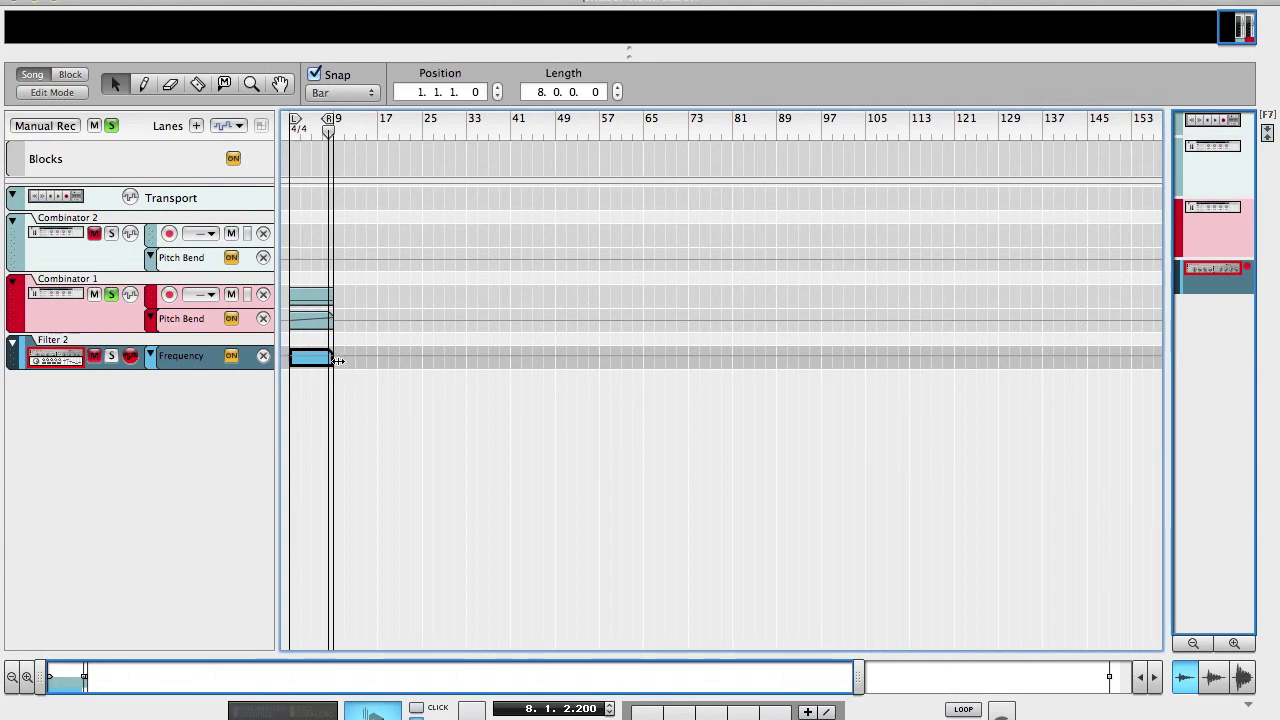
Edit the Frequency clip into a rising ramp from 62 to 98
double_click(314, 362)
click(292, 391)
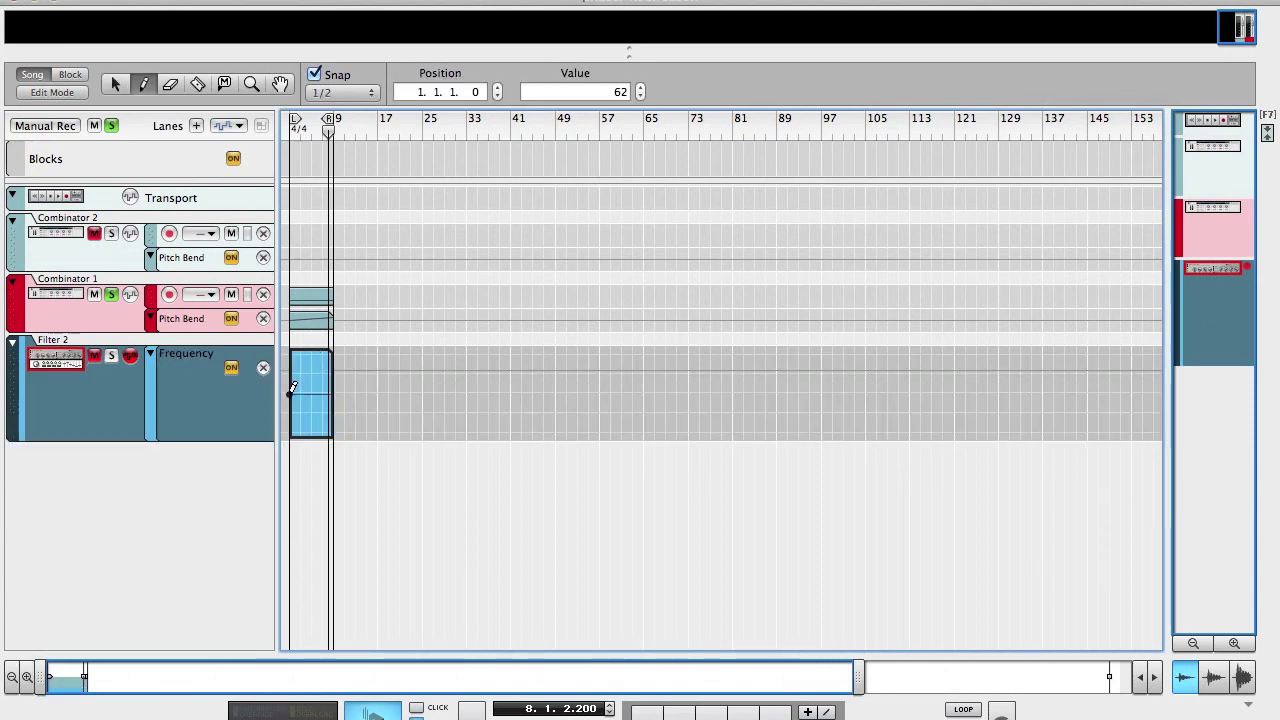
click(331, 373)
key(q)
drag(331, 373, 333, 374)
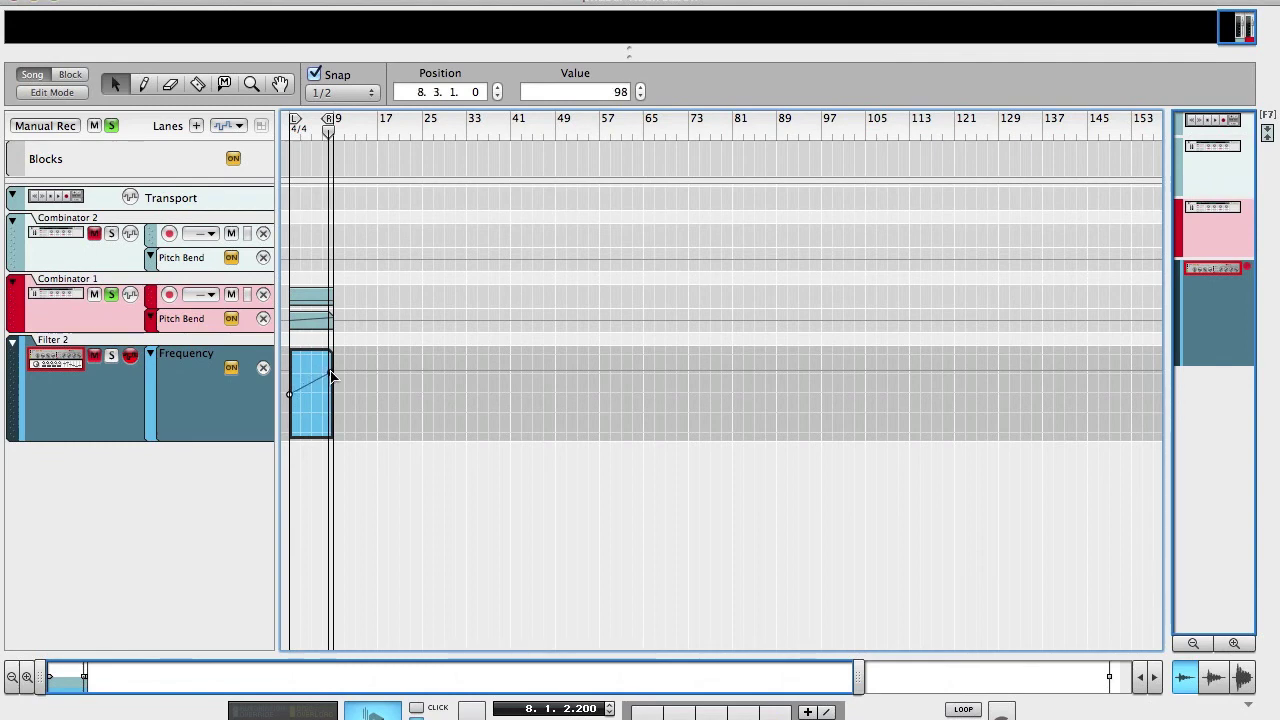
Play the song from the start with the Filter 2 track soloed
key(Home)
key(space)
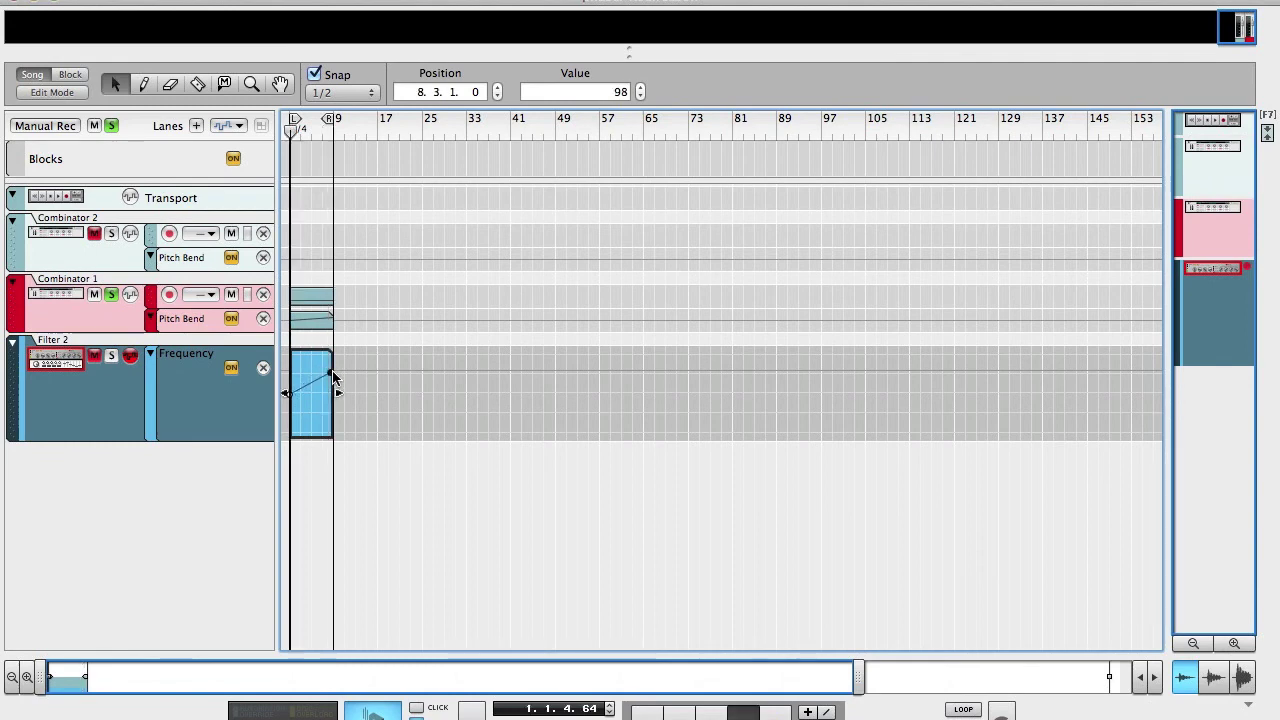
click(111, 357)
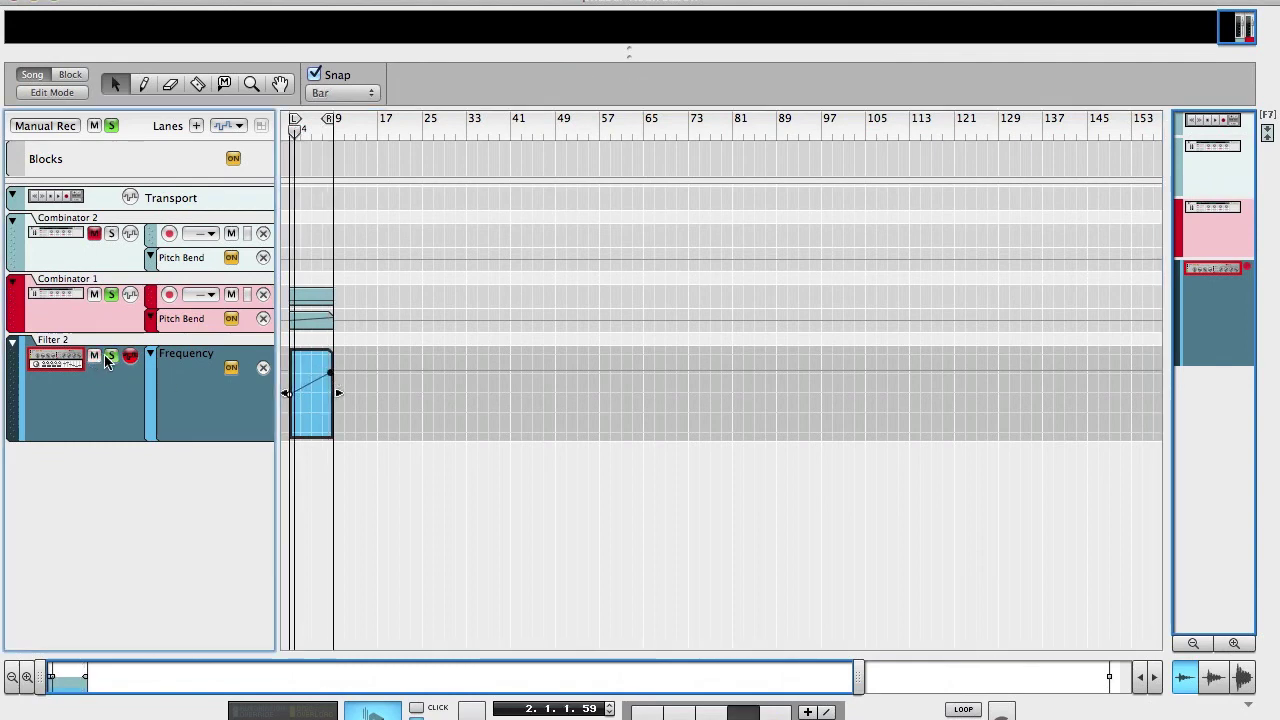
Close the Frequency clip editor and collapse the Filter 2 Frequency lane to compact height
click(506, 323)
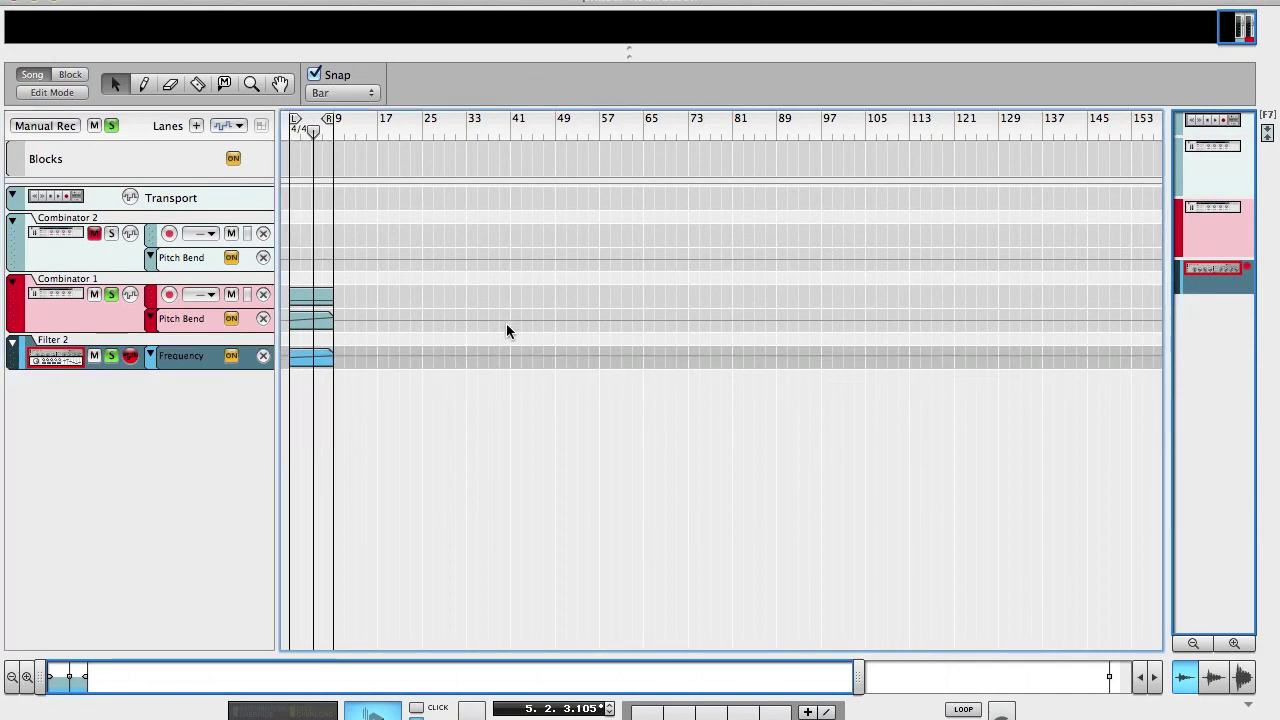